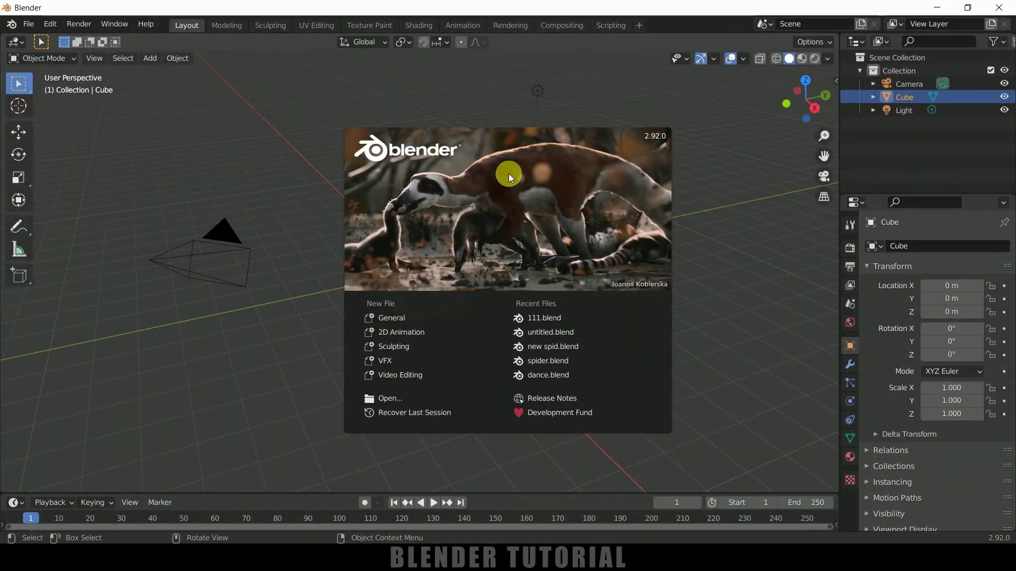
Close the Blender 2.92 splash screen to reveal the default cube, camera and light.
{"action": "left_click", "coordinate": [713, 213]}
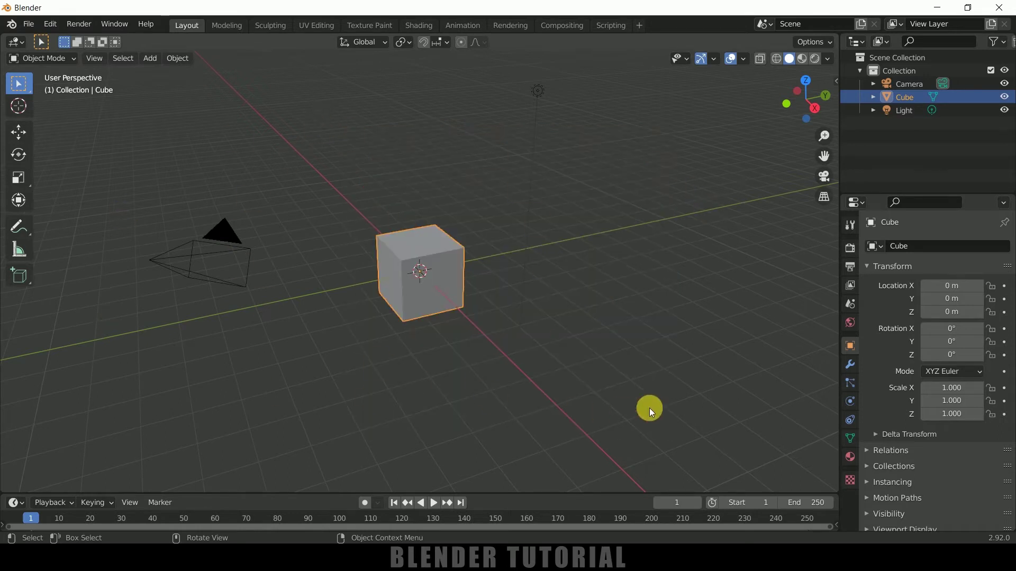
Delete every default object from the scene.
{"action": "key", "text": "a"}
{"action": "key", "text": "Delete"}
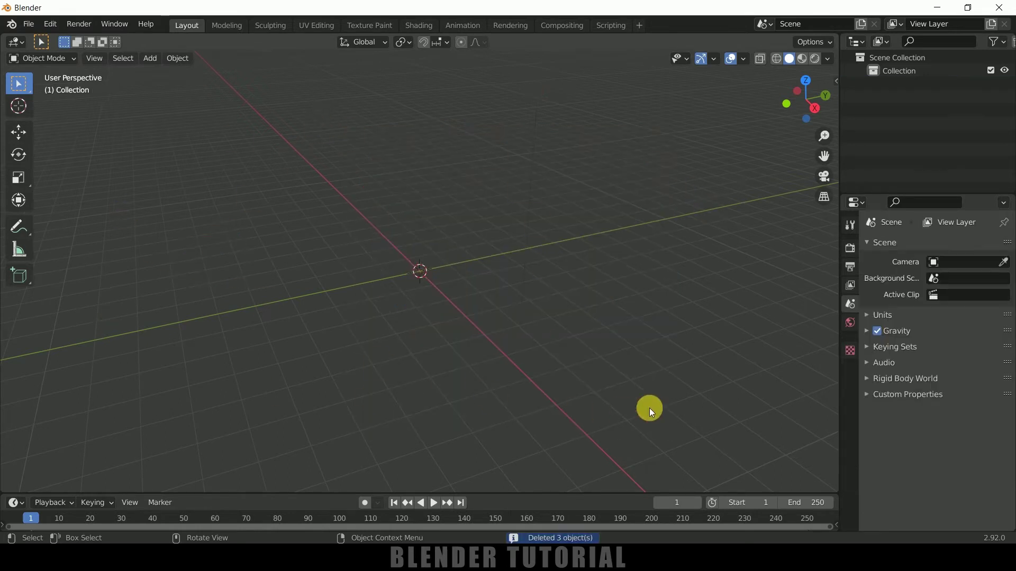
{"action": "middle_click_drag", "start_coordinate": [588, 311], "coordinate": [534, 321]}
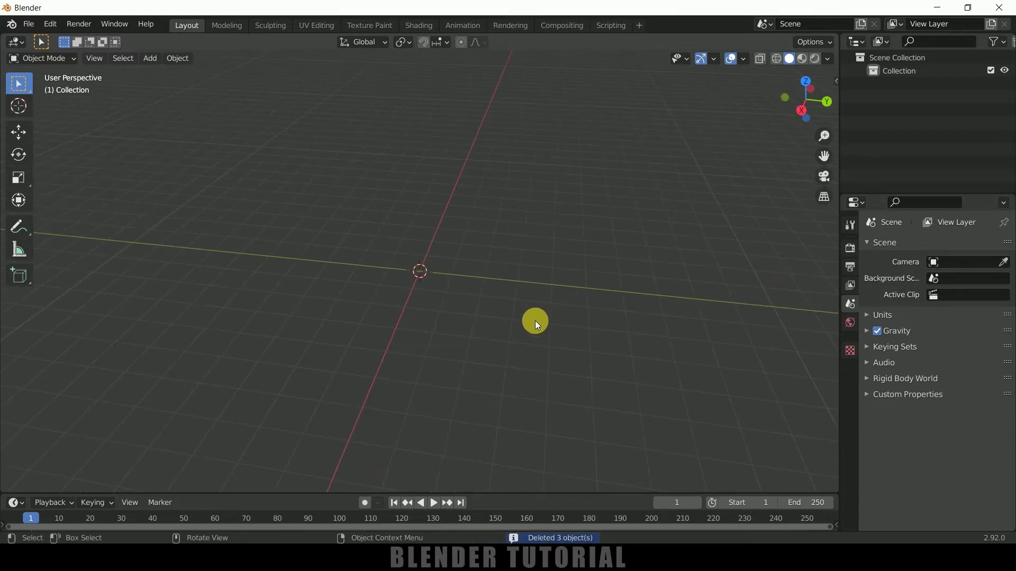
Add a mesh plane and scale it up uniformly to 6.006.
{"action": "left_click", "coordinate": [149, 61]}
{"action": "mouse_move", "coordinate": [145, 72]}
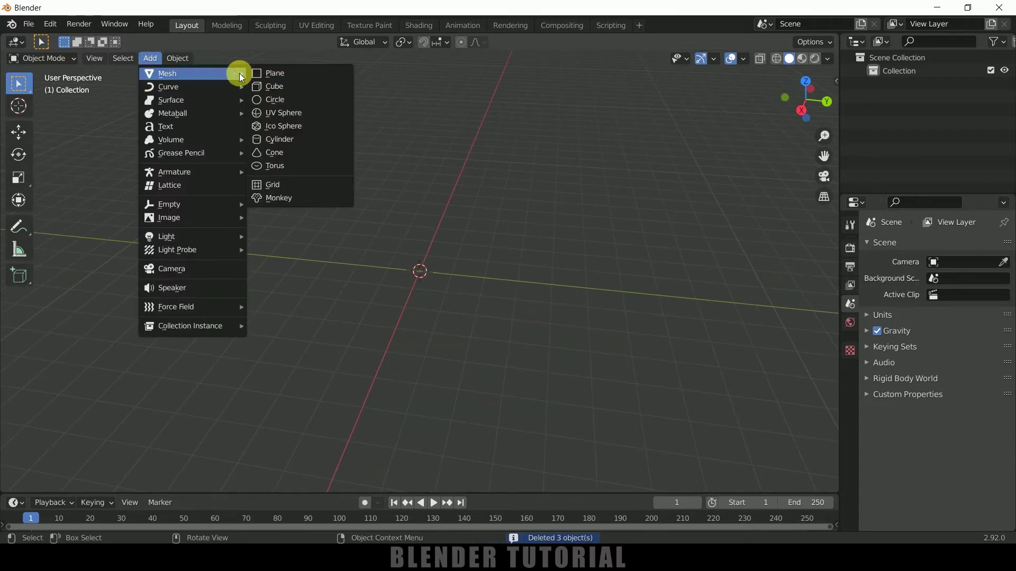
{"action": "left_click", "coordinate": [263, 73]}
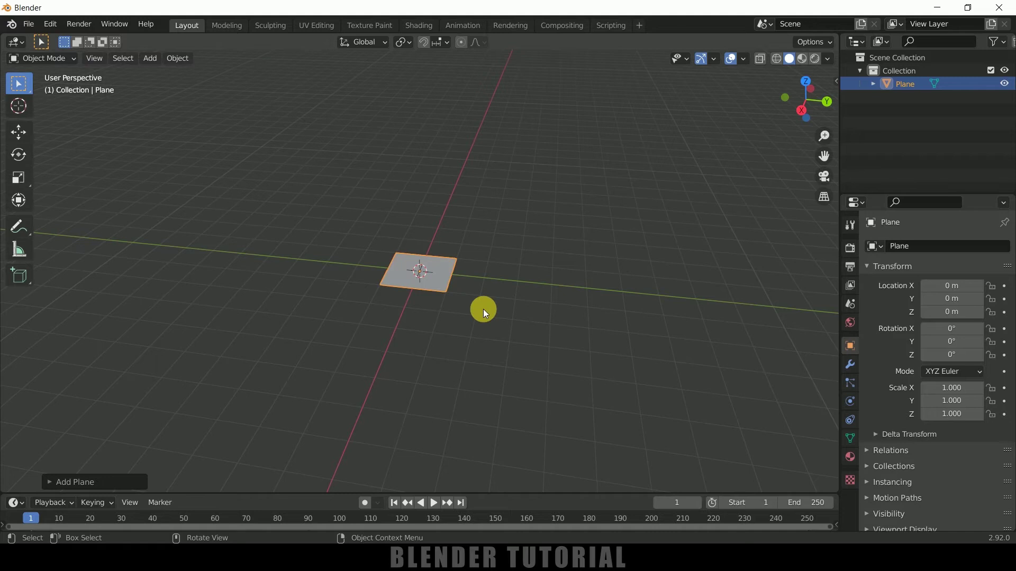
{"action": "key", "text": "s"}
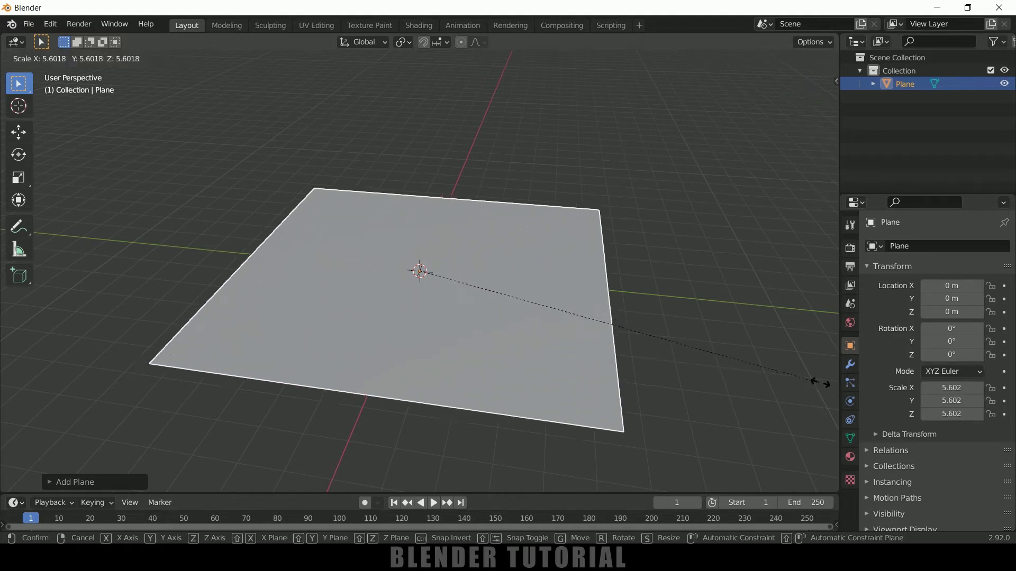
{"action": "left_click", "coordinate": [7, 340]}
Stretch the plane along X to 24.087 into a long ground strip.
{"action": "middle_click_drag", "start_coordinate": [73, 374], "coordinate": [270, 379]}
{"action": "scroll", "coordinate": [197, 394], "scroll_direction": "down", "scroll_amount": 2}
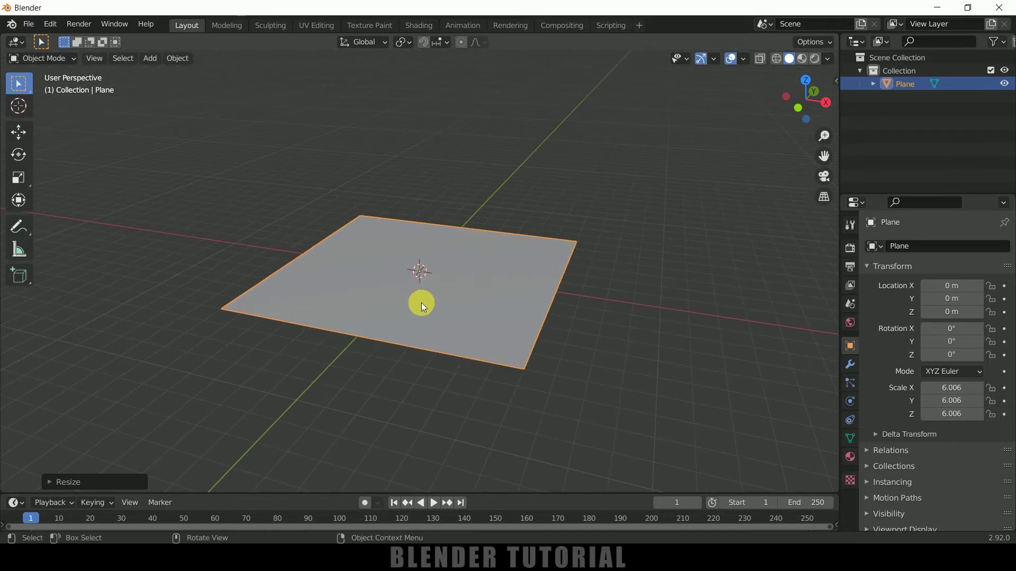
{"action": "key", "text": "s"}
{"action": "key", "text": "x"}
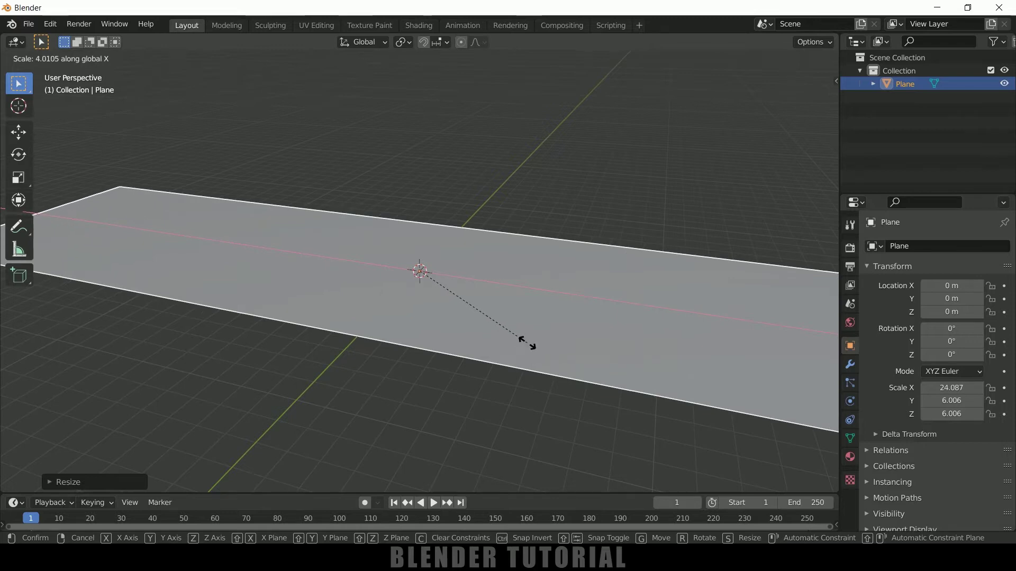
{"action": "left_click", "coordinate": [527, 343]}
{"action": "scroll", "coordinate": [527, 343], "scroll_direction": "down", "scroll_amount": 2}
{"action": "middle_click_drag", "start_coordinate": [527, 344], "coordinate": [529, 357]}
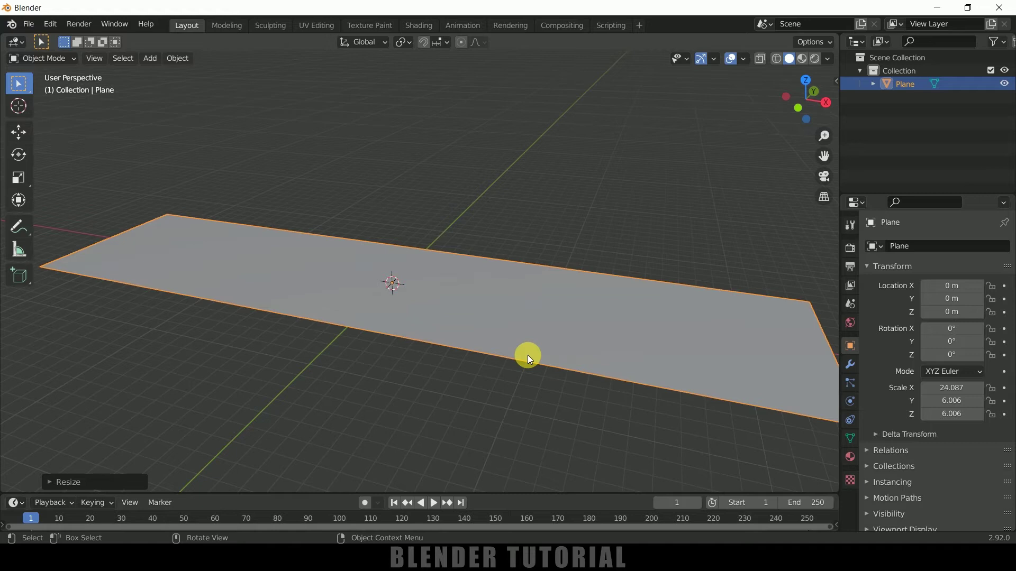
Import 'Shelby car with material.obj' from D:\3D models as a Wavefront OBJ.
{"action": "left_click", "coordinate": [28, 24]}
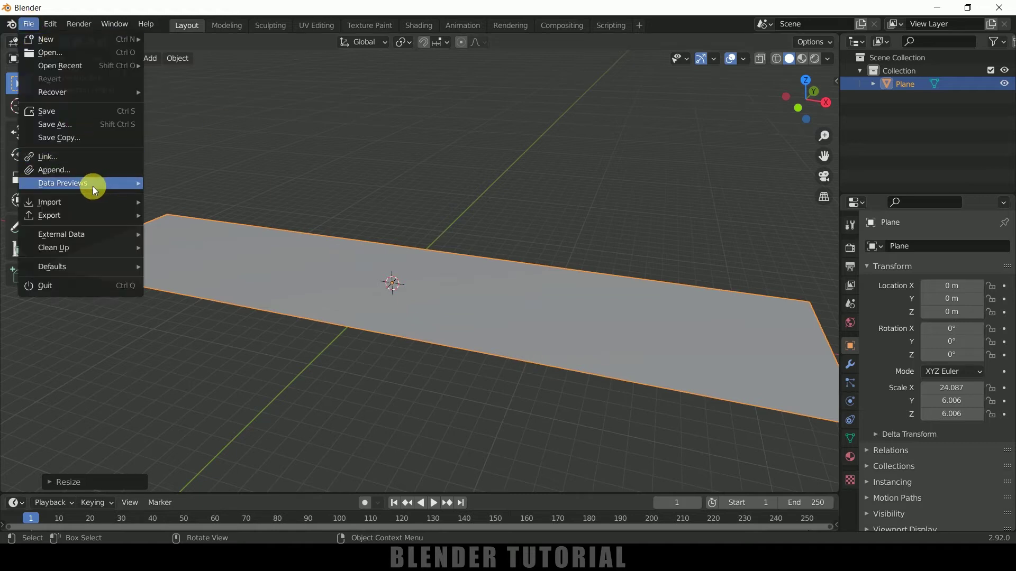
{"action": "mouse_move", "coordinate": [78, 201]}
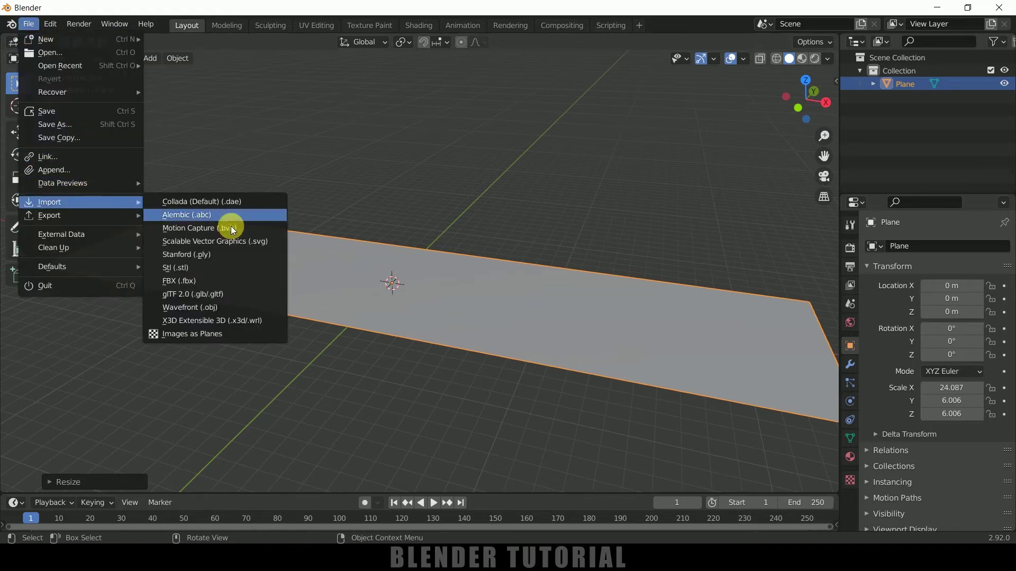
{"action": "left_click", "coordinate": [193, 309]}
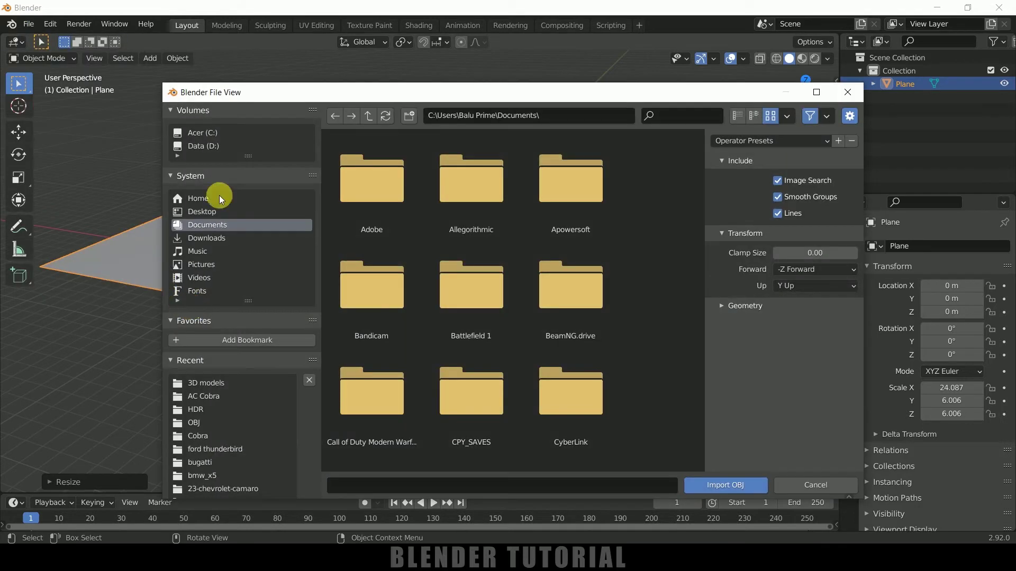
{"action": "left_click", "coordinate": [222, 383]}
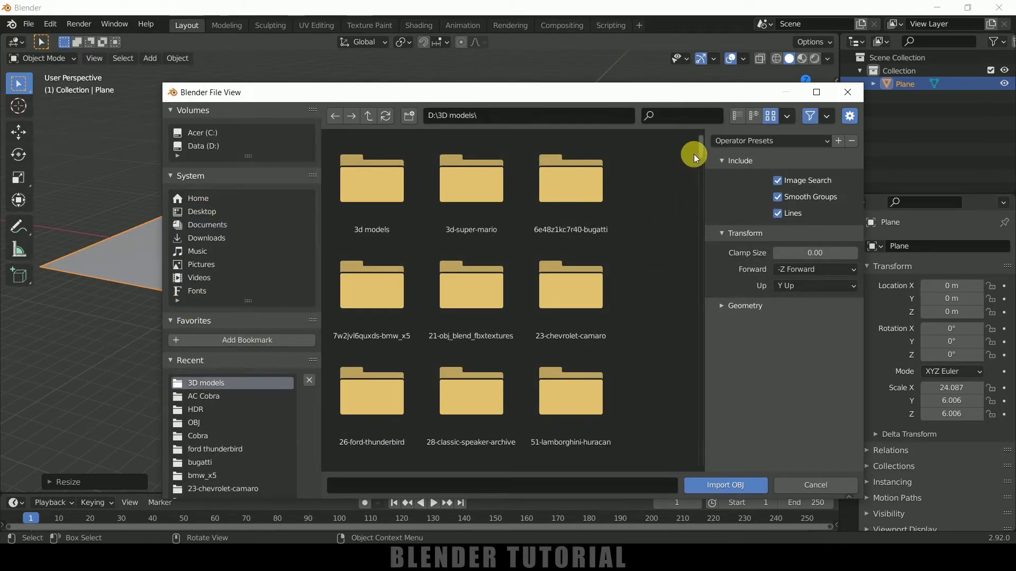
{"action": "left_click_drag", "start_coordinate": [701, 149], "coordinate": [696, 455]}
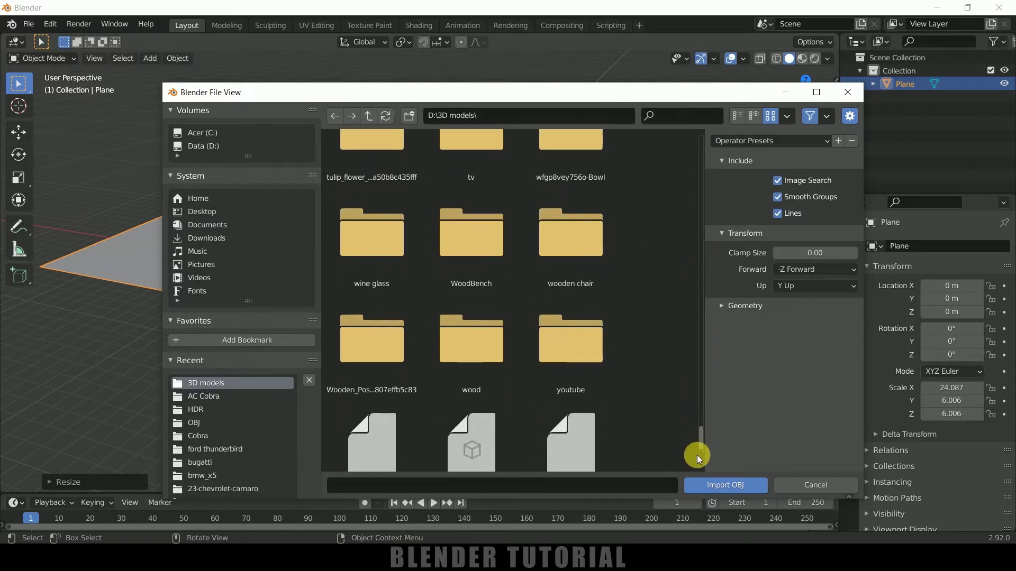
{"action": "left_click", "coordinate": [467, 332]}
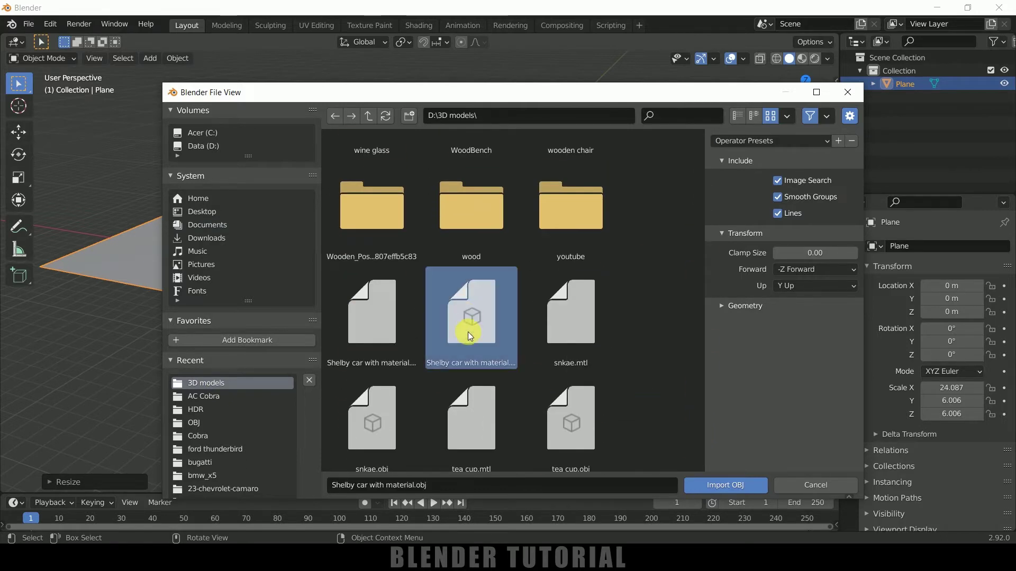
{"action": "left_click", "coordinate": [725, 485]}
{"action": "mouse_move", "coordinate": [447, 284]}
{"action": "middle_mouse_down"}
{"action": "mouse_move", "coordinate": [431, 290]}
{"action": "mouse_move", "coordinate": [446, 304]}
{"action": "mouse_move", "coordinate": [431, 295]}
{"action": "mouse_move", "coordinate": [437, 288]}
{"action": "middle_mouse_up"}
Lengthen the floor plane along X to 49.499.
{"action": "left_click", "coordinate": [545, 227]}
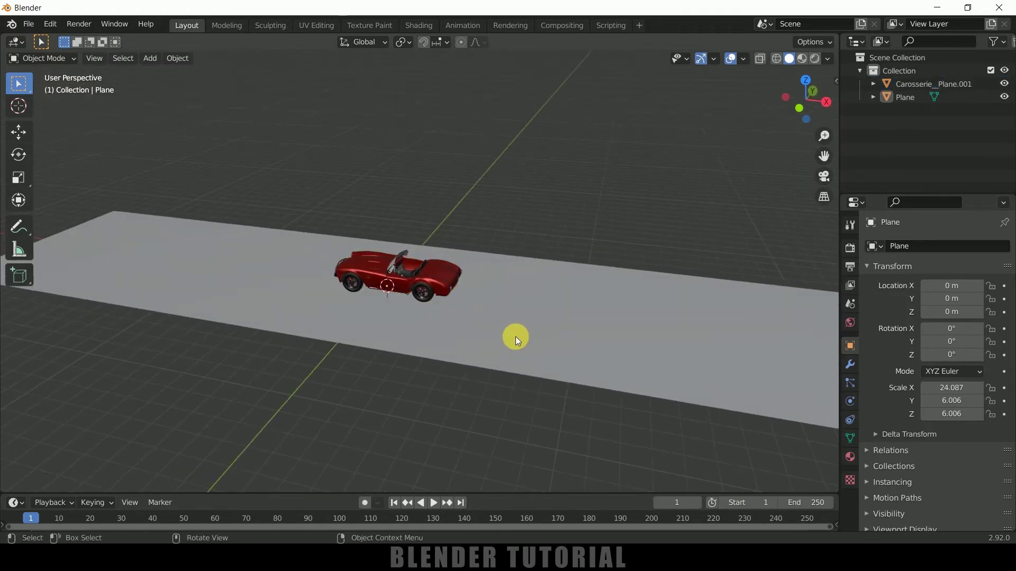
{"action": "left_click", "coordinate": [535, 356]}
{"action": "middle_click_drag", "start_coordinate": [536, 355], "coordinate": [507, 360]}
{"action": "scroll", "coordinate": [507, 360], "scroll_direction": "down", "scroll_amount": 1}
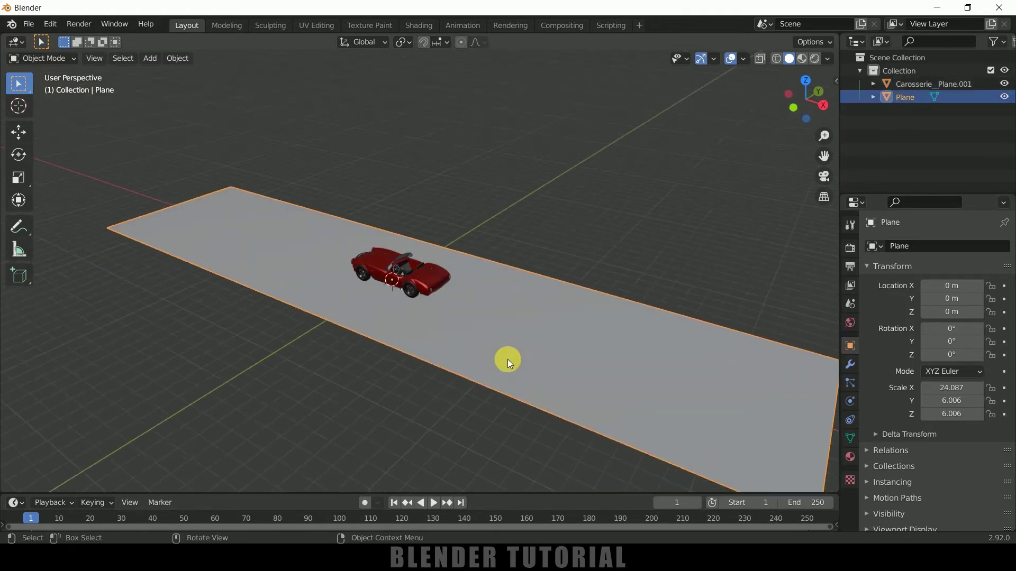
{"action": "key", "text": "s"}
{"action": "key", "text": "x"}
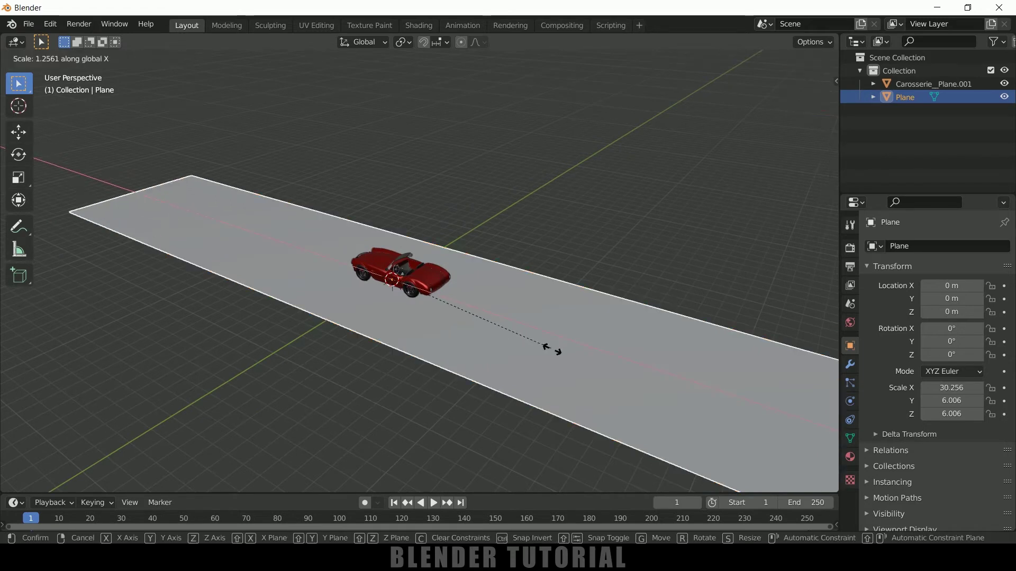
{"action": "left_click", "coordinate": [650, 372]}
Widen the floor plane along Y to 14.107, then select the car.
{"action": "key", "text": "s"}
{"action": "key", "text": "y"}
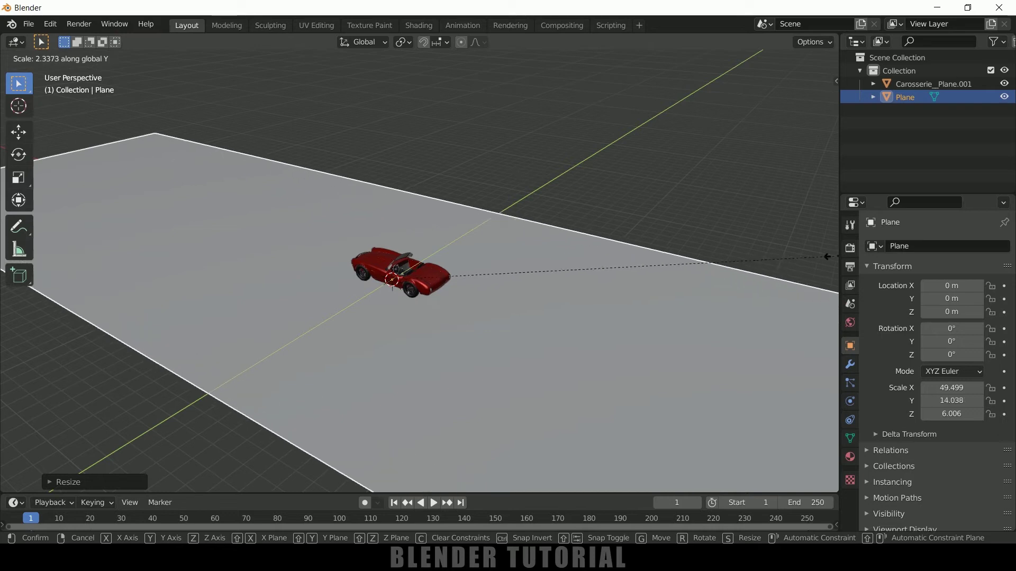
{"action": "left_click", "coordinate": [803, 256]}
{"action": "middle_click_drag", "start_coordinate": [545, 316], "coordinate": [367, 263]}
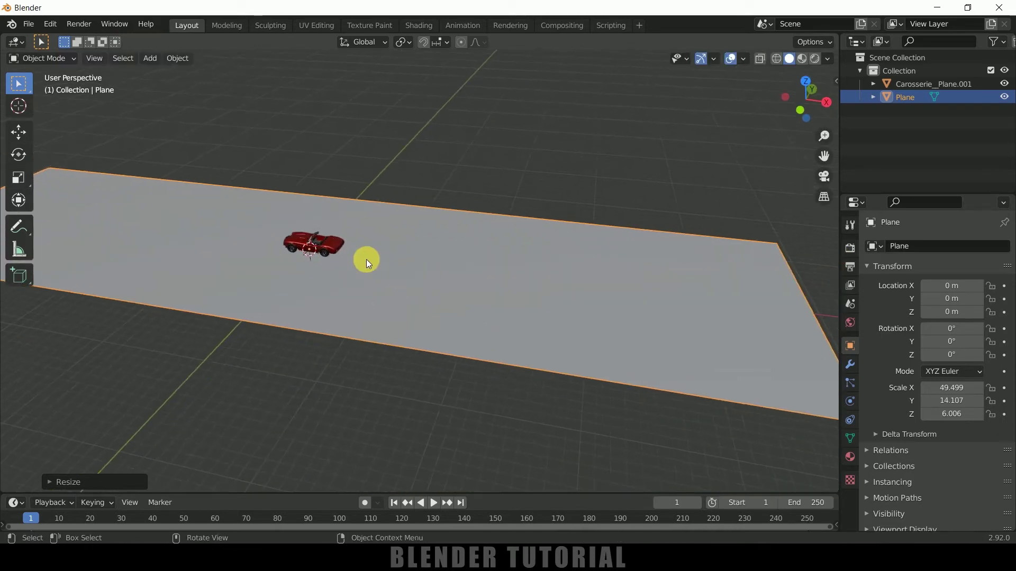
{"action": "left_click", "coordinate": [315, 249]}
Move the car 36.783 m along X and add a cube scaled to 3.234.
{"action": "left_click", "coordinate": [14, 131]}
{"action": "left_click_drag", "start_coordinate": [353, 256], "coordinate": [709, 337]}
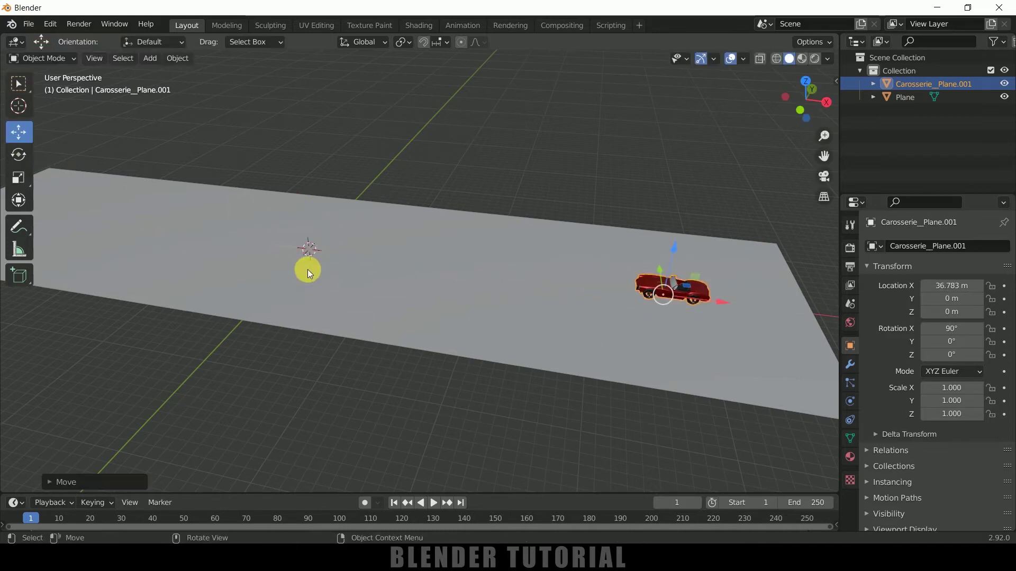
{"action": "left_click", "coordinate": [151, 59]}
{"action": "mouse_move", "coordinate": [154, 75]}
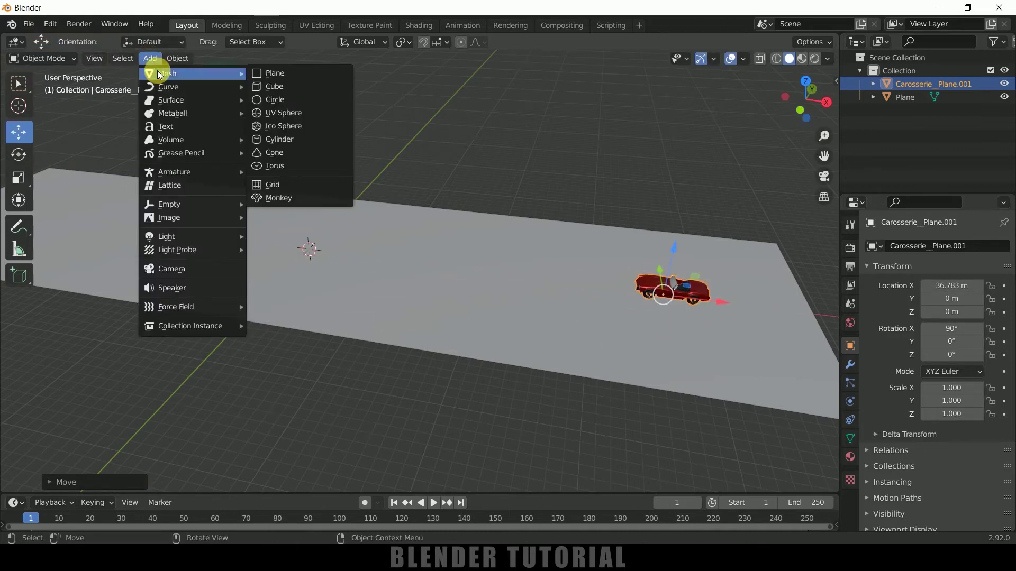
{"action": "left_click", "coordinate": [274, 84]}
{"action": "key", "text": "s"}
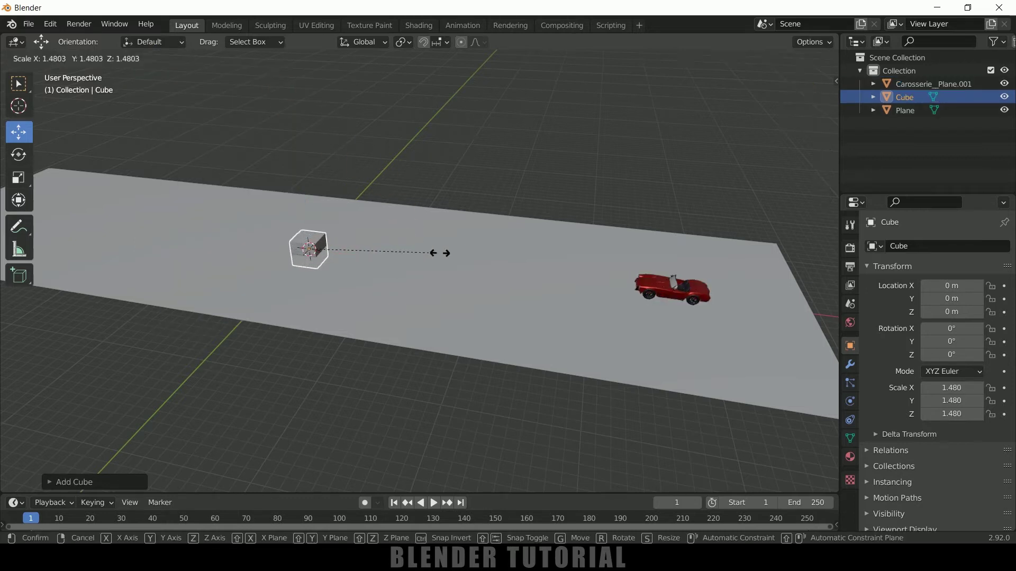
{"action": "left_click", "coordinate": [589, 263]}
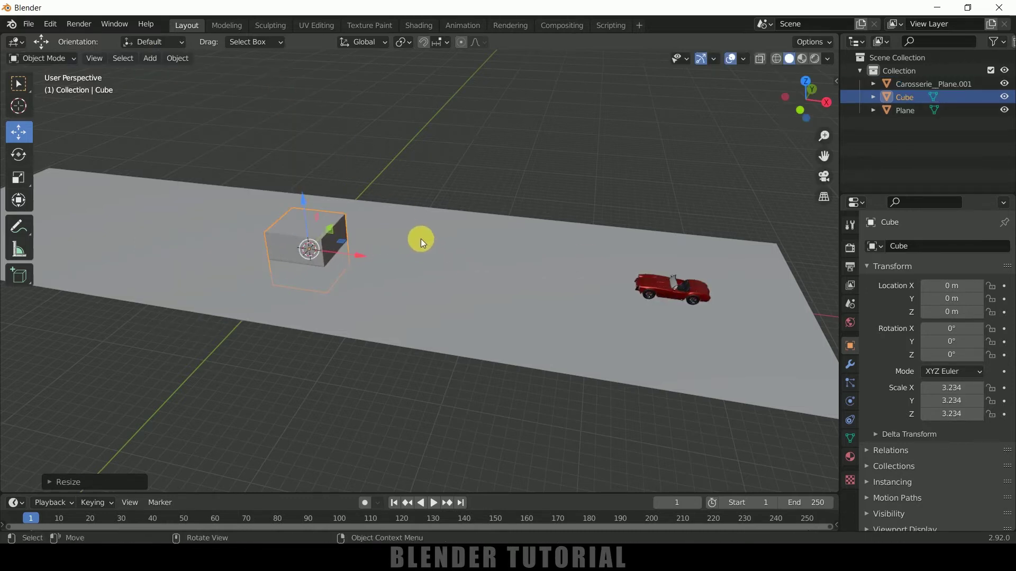
Stretch the cube to 7.722 along Y and tilt it 18.4° about Y.
{"action": "key", "text": "s"}
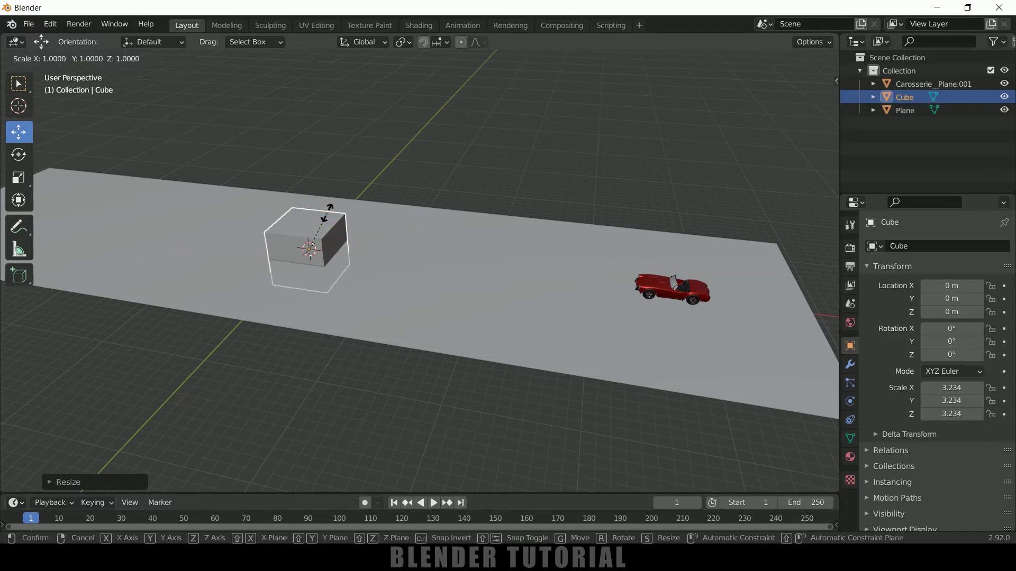
{"action": "key", "text": "y"}
{"action": "left_click", "coordinate": [347, 216]}
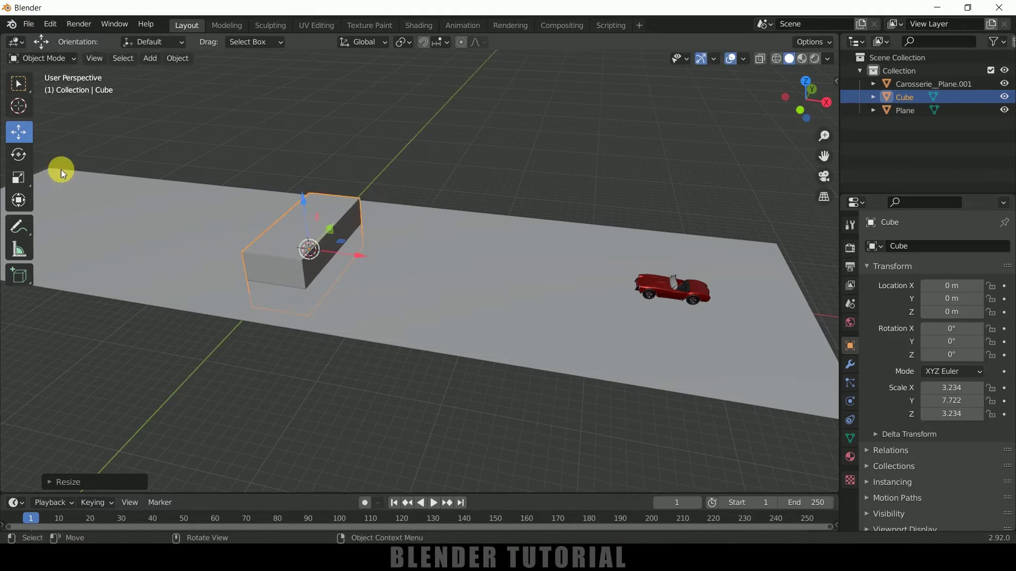
{"action": "left_click", "coordinate": [20, 157]}
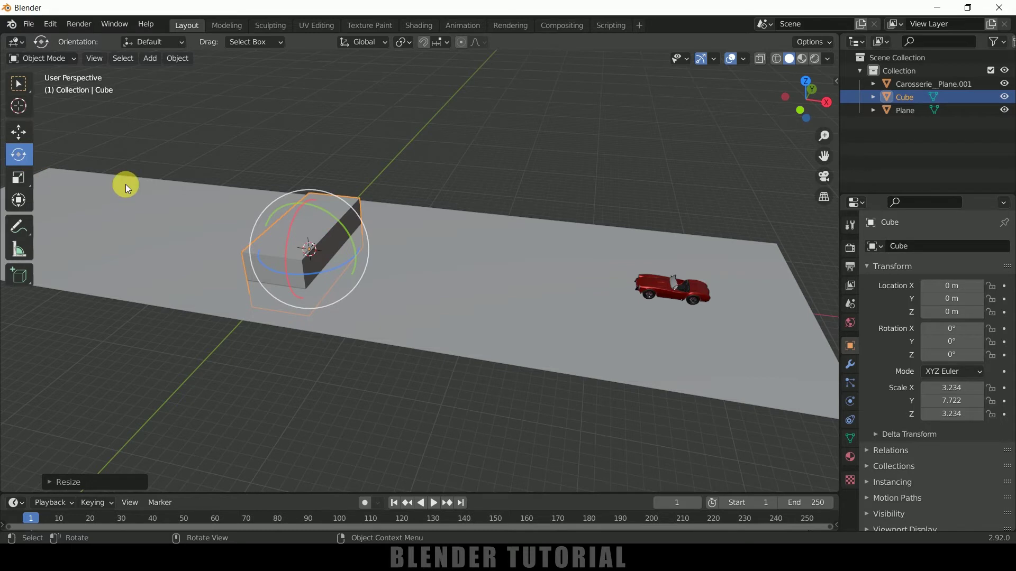
{"action": "key", "text": "KP_1"}
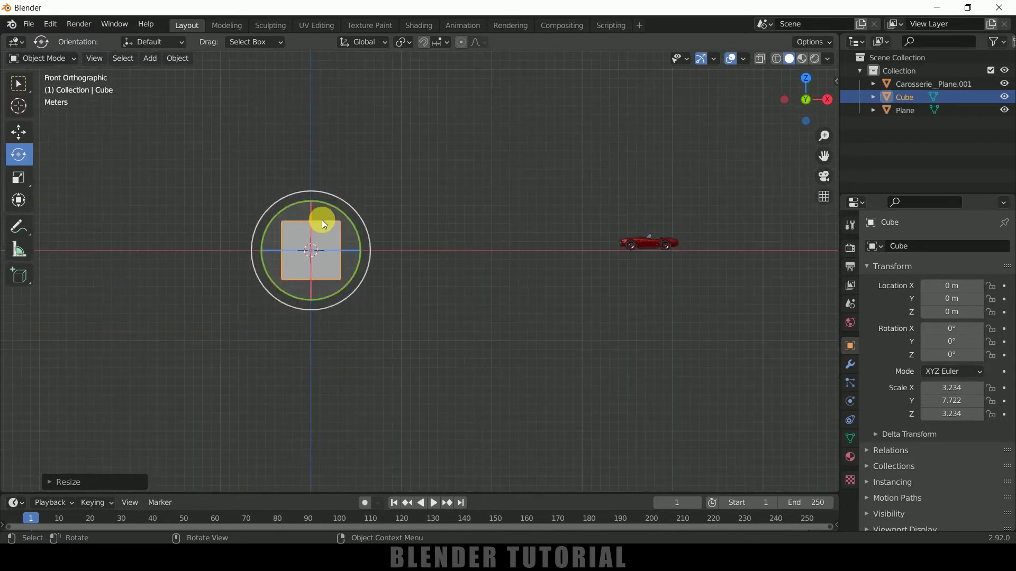
{"action": "left_click_drag", "start_coordinate": [341, 222], "coordinate": [319, 227]}
Sink the tilted cube to Z −2.1185 m so it forms a ramp.
{"action": "left_click", "coordinate": [18, 133]}
{"action": "middle_click_drag", "start_coordinate": [408, 224], "coordinate": [390, 299]}
{"action": "left_click_drag", "start_coordinate": [309, 212], "coordinate": [306, 209]}
{"action": "middle_click_drag", "start_coordinate": [376, 292], "coordinate": [176, 260]}
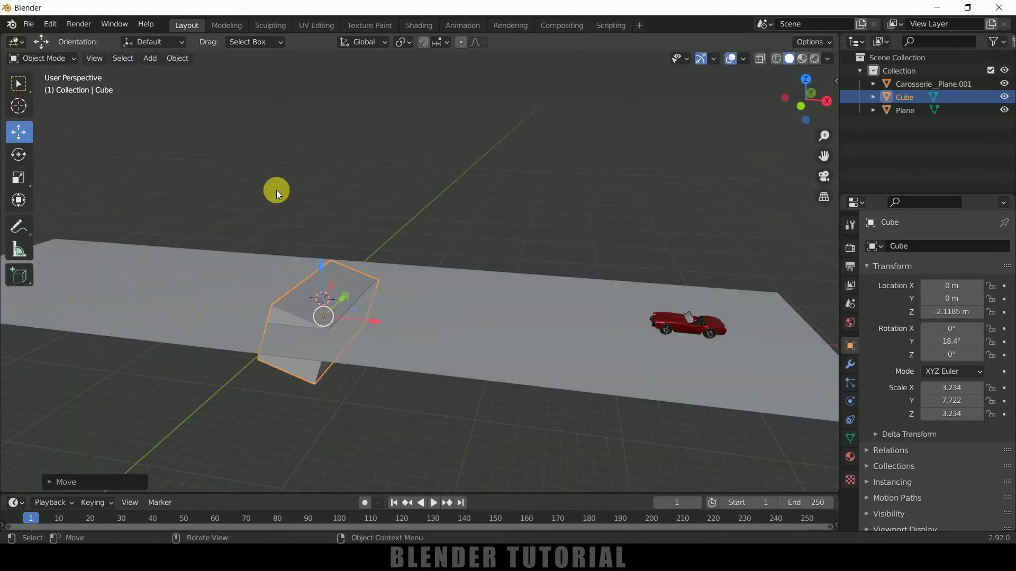
Add a second cube and move it to X −10.35 m.
{"action": "left_click", "coordinate": [150, 62]}
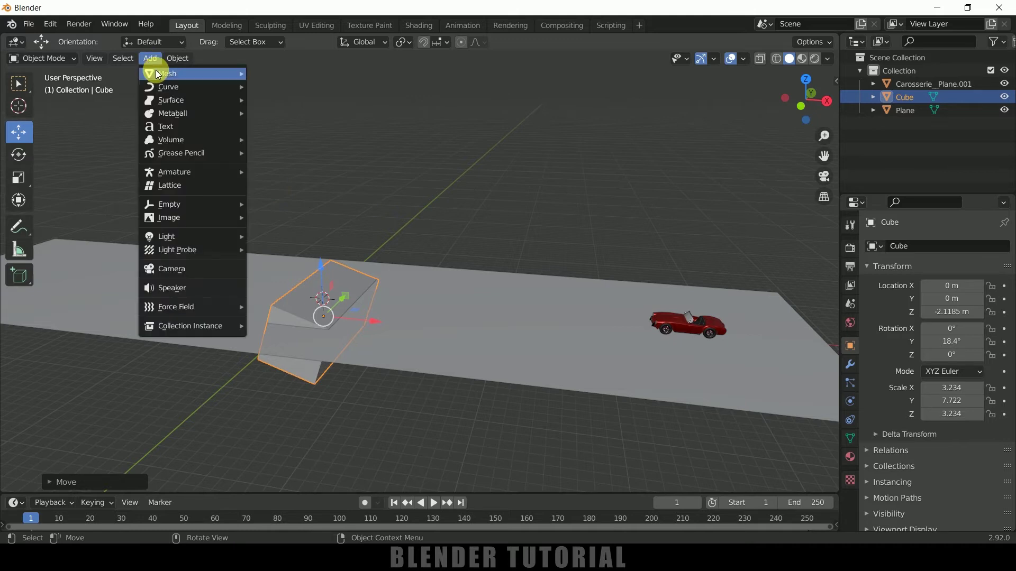
{"action": "mouse_move", "coordinate": [159, 73]}
{"action": "left_click", "coordinate": [295, 84]}
{"action": "left_click_drag", "start_coordinate": [377, 304], "coordinate": [287, 300]}
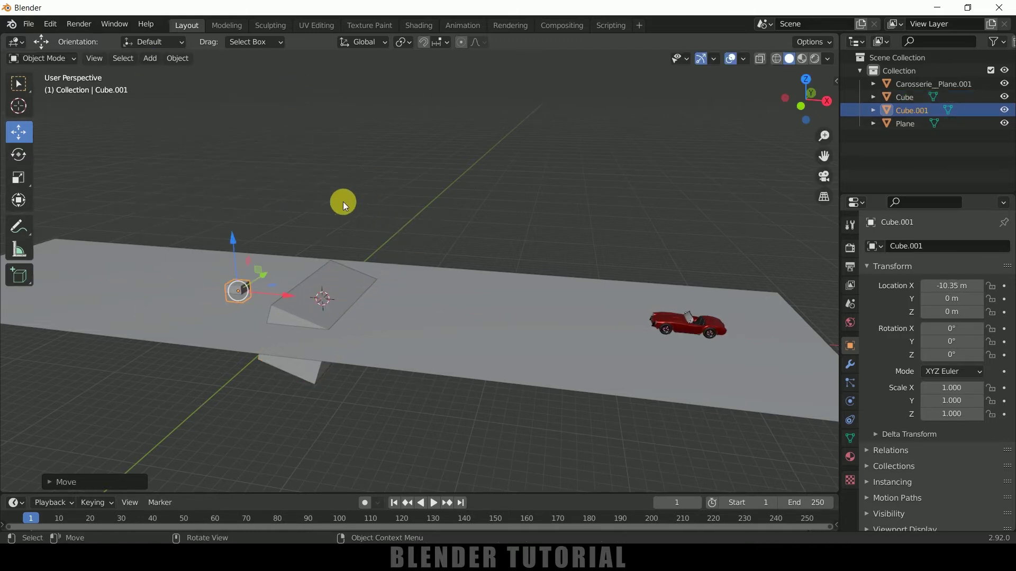
Scale Cube.001 to 9.36 along Y, taller along Z, and 0.189 thin along X.
{"action": "key", "text": "s"}
{"action": "key", "text": "y"}
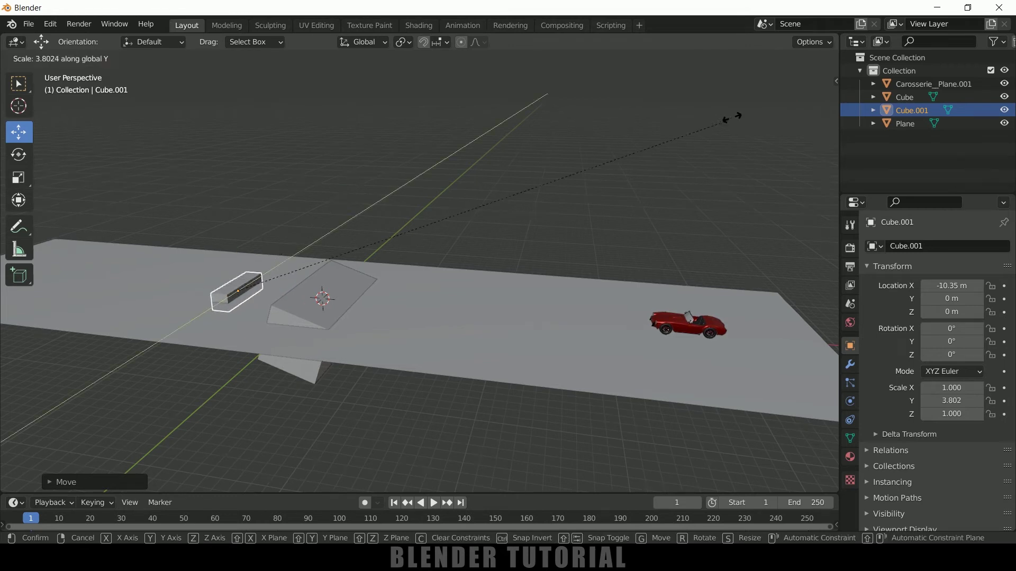
{"action": "left_click", "coordinate": [578, 200]}
{"action": "key", "text": "s"}
{"action": "key", "text": "z"}
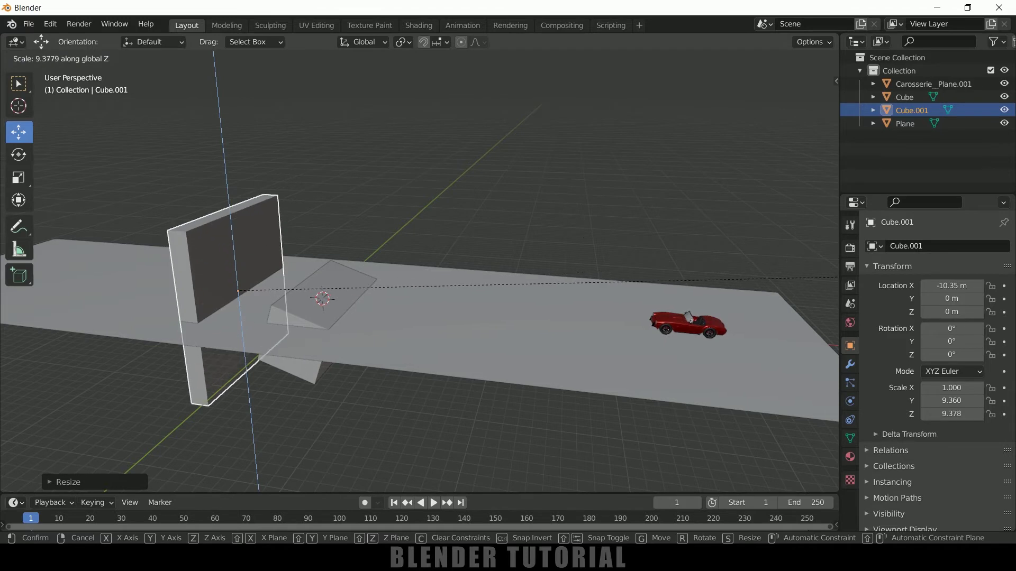
{"action": "left_click", "coordinate": [558, 258]}
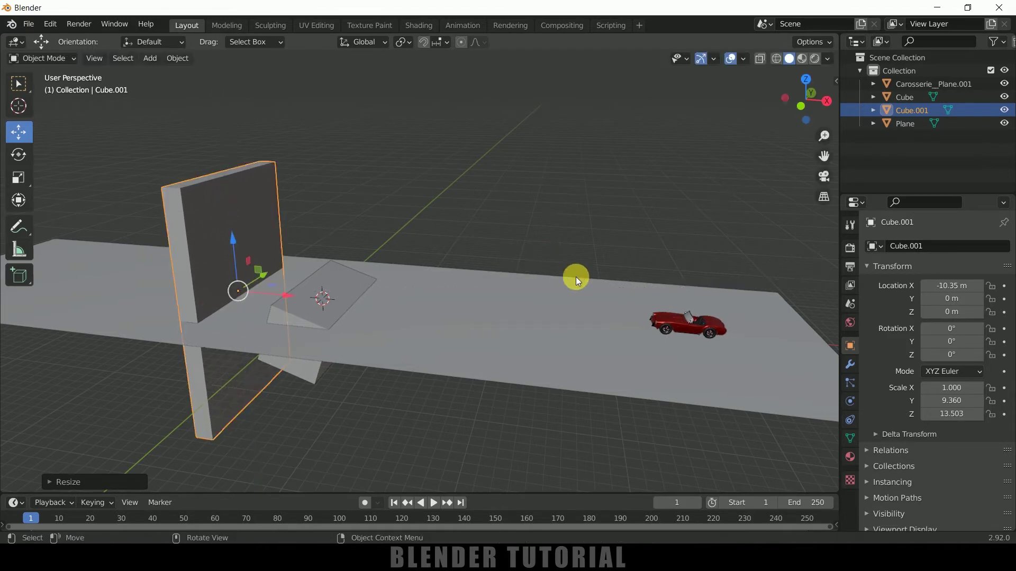
{"action": "key", "text": "s"}
{"action": "key", "text": "x"}
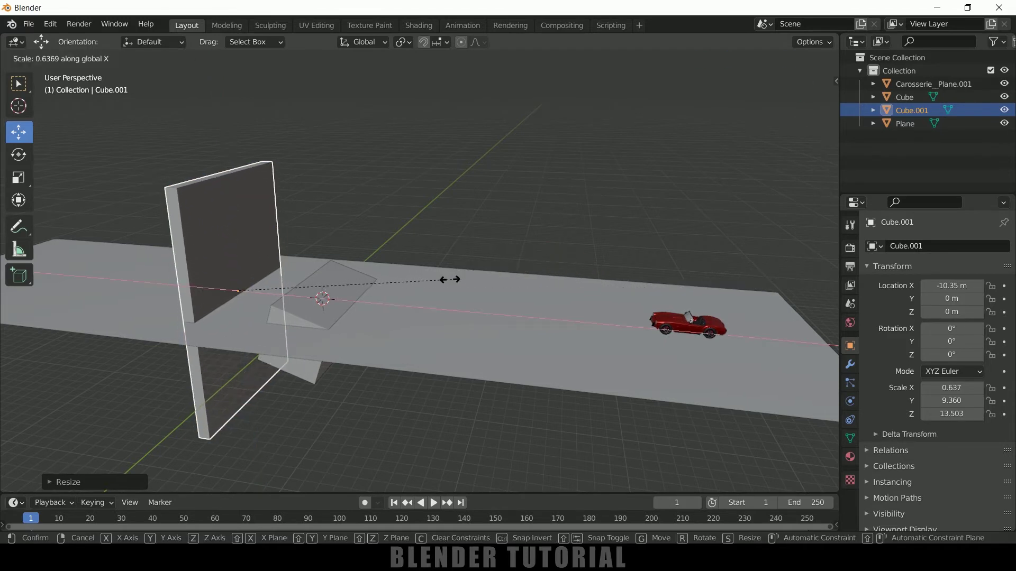
{"action": "left_click", "coordinate": [302, 284]}
Raise the wall along Z in front view so it stands on the floor.
{"action": "middle_click_drag", "start_coordinate": [368, 338], "coordinate": [300, 304]}
{"action": "left_click_drag", "start_coordinate": [268, 302], "coordinate": [299, 169]}
{"action": "key", "text": "KP_1"}
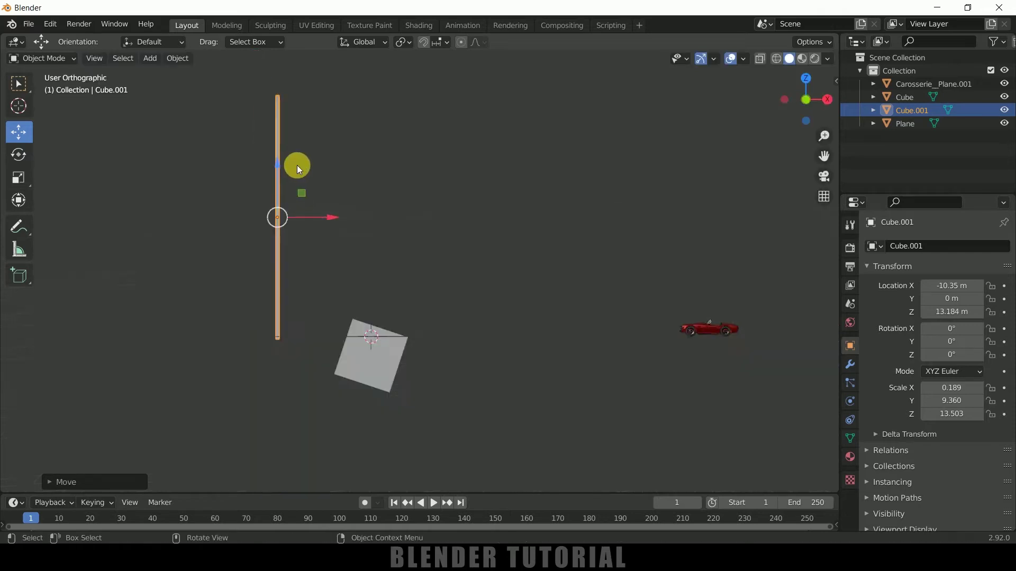
{"action": "scroll", "coordinate": [284, 336], "scroll_direction": "up", "scroll_amount": 4}
{"action": "middle_click_drag", "start_coordinate": [284, 336], "coordinate": [580, 159], "text": "shift"}
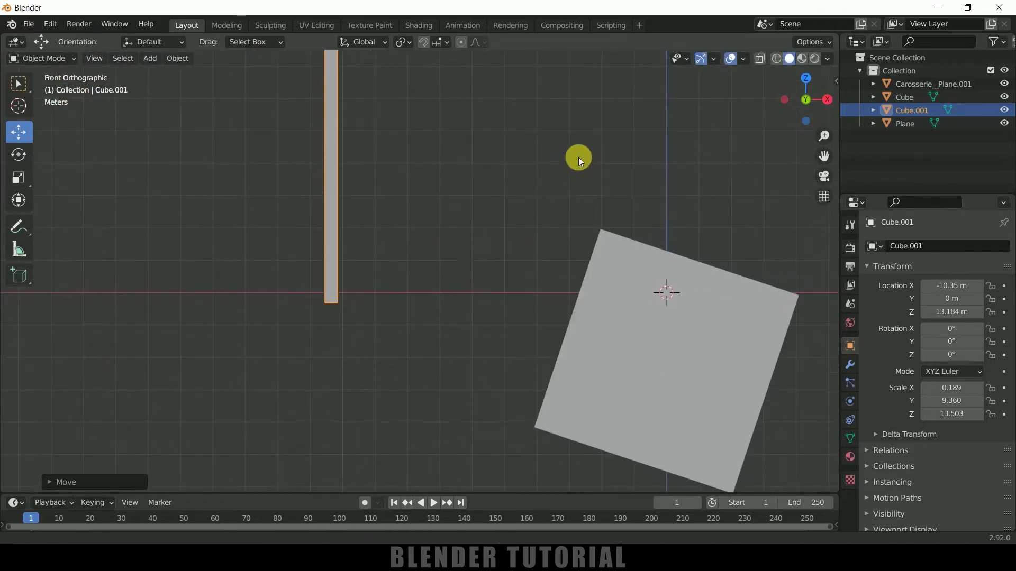
{"action": "scroll", "coordinate": [474, 247], "scroll_direction": "up", "scroll_amount": 2}
{"action": "key", "text": "g"}
{"action": "key", "text": "z"}
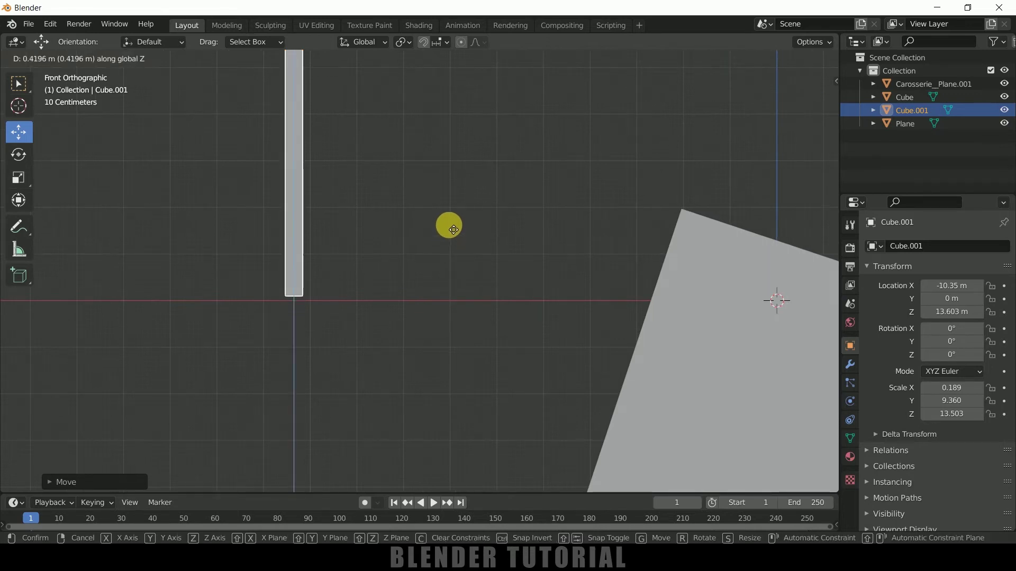
{"action": "left_click", "coordinate": [450, 230]}
{"action": "scroll", "coordinate": [466, 238], "scroll_direction": "down", "scroll_amount": 3}
{"action": "middle_click_drag", "start_coordinate": [477, 246], "coordinate": [552, 298]}
{"action": "scroll", "coordinate": [500, 276], "scroll_direction": "down", "scroll_amount": 1}
Widen the wall along Y to 11.923 and select the car Carosserie_Plane.001.
{"action": "key", "text": "s"}
{"action": "key", "text": "y"}
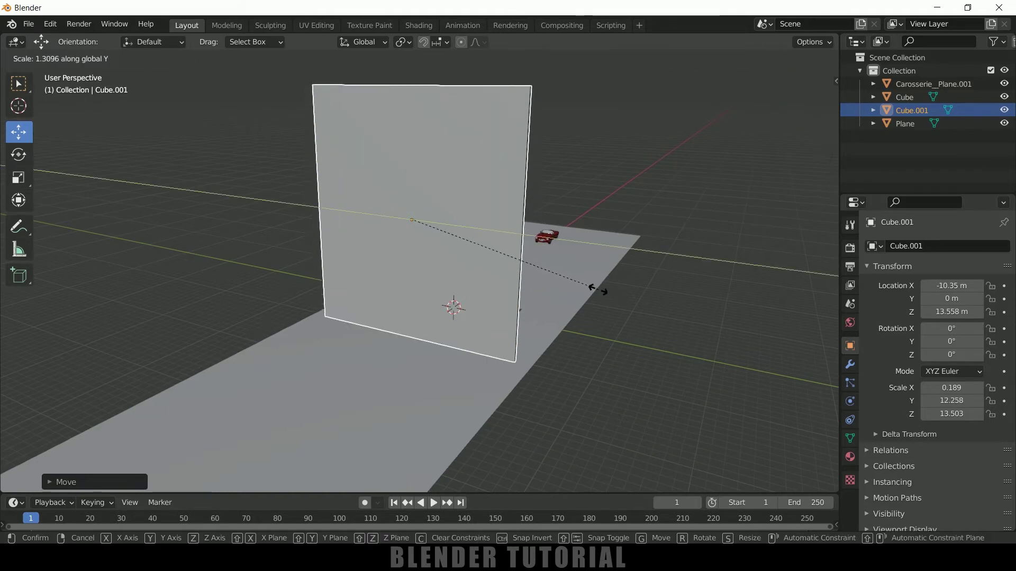
{"action": "left_click", "coordinate": [592, 290]}
{"action": "middle_click_drag", "start_coordinate": [606, 311], "coordinate": [430, 275]}
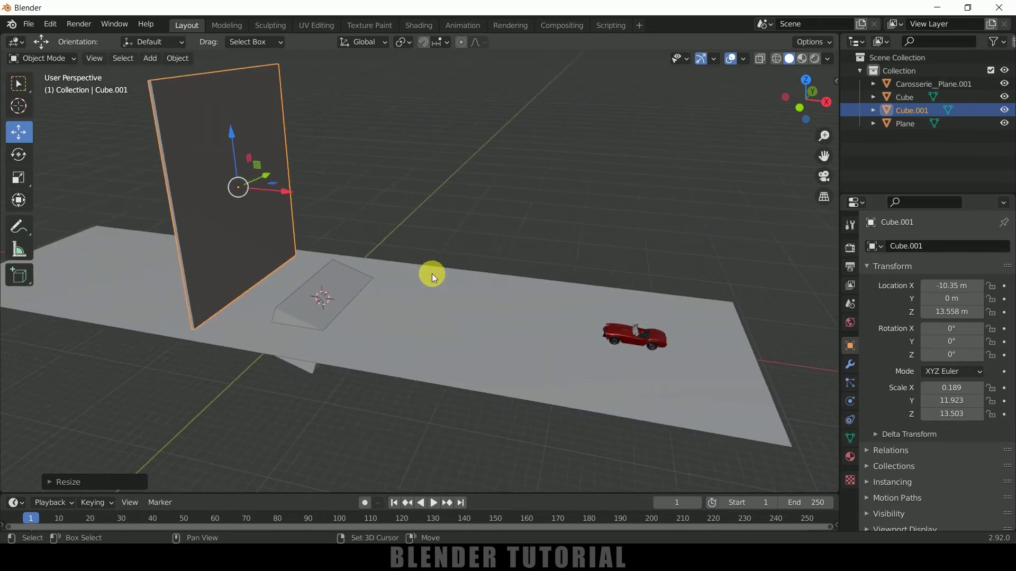
{"action": "left_click", "coordinate": [629, 337]}
{"action": "left_click_drag", "start_coordinate": [266, 494], "coordinate": [270, 470]}
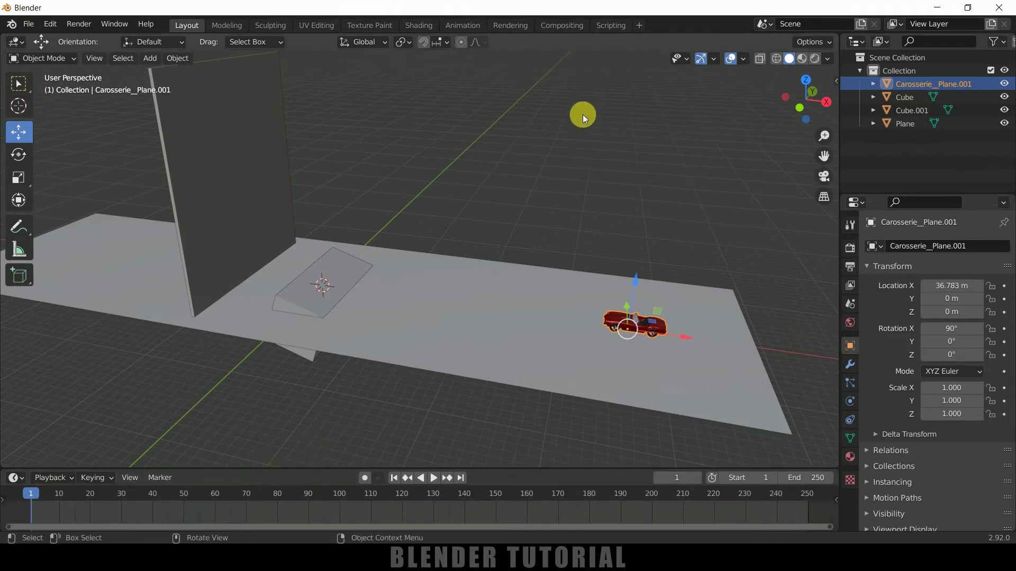
Keyframe the car's location at frame 1 with X at 36.783 m.
{"action": "key", "text": "i"}
{"action": "left_click", "coordinate": [508, 119]}
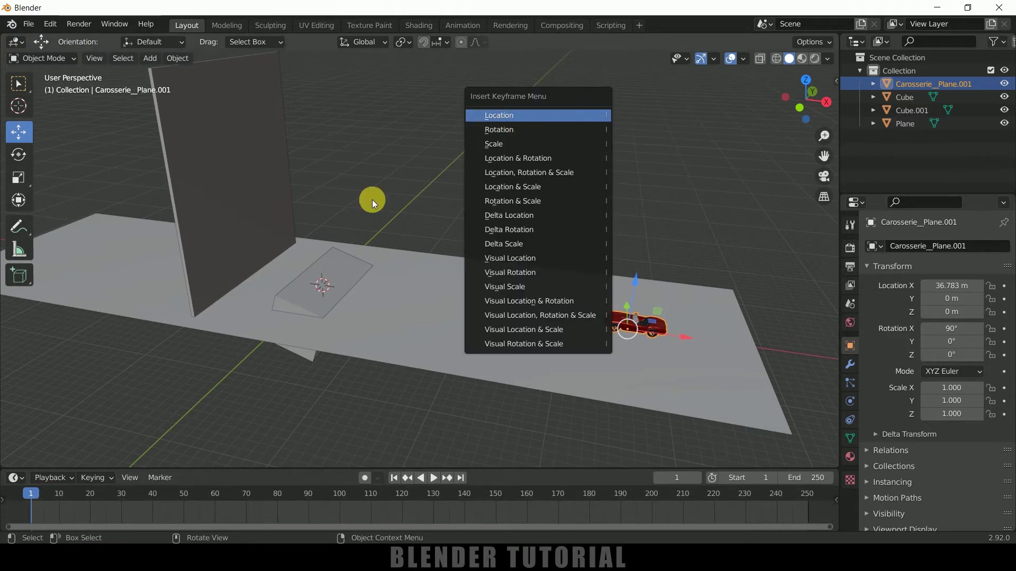
{"action": "key", "text": "space"}
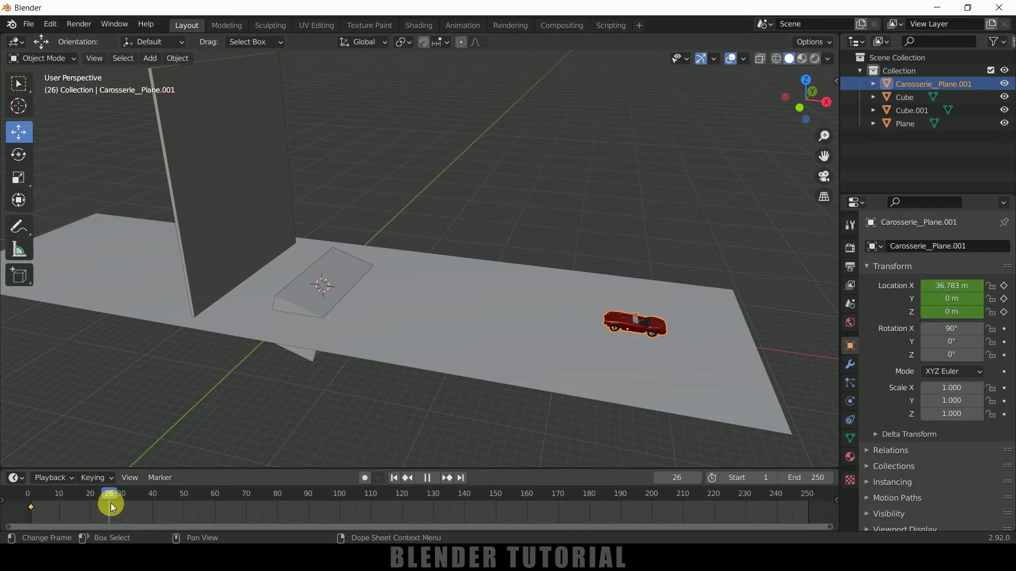
{"action": "key", "text": "space"}
At frame 30, slide the car to X 7.1383 m and keyframe its location.
{"action": "left_click_drag", "start_coordinate": [693, 330], "coordinate": [428, 325]}
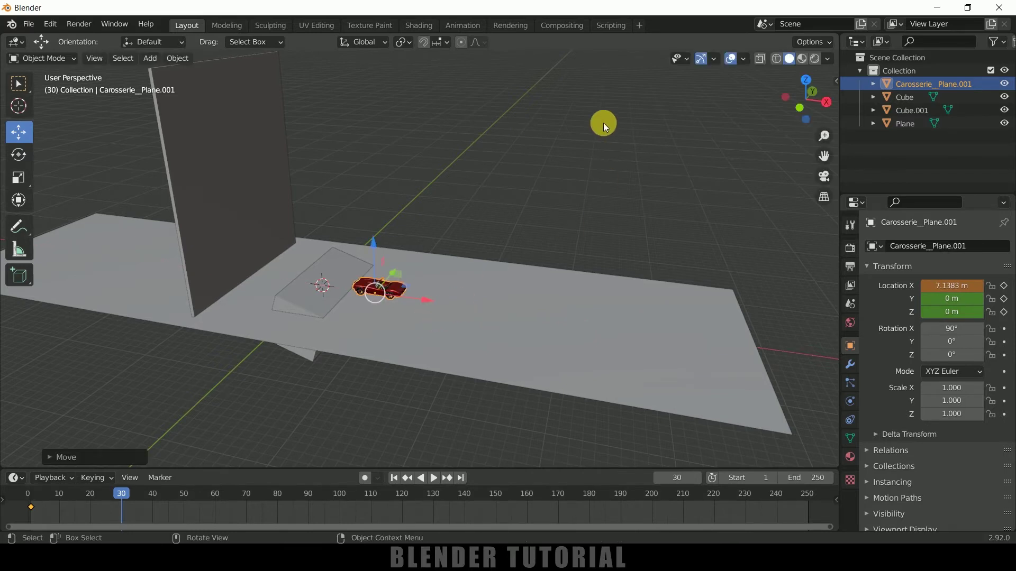
{"action": "key", "text": "i"}
{"action": "left_click", "coordinate": [540, 124]}
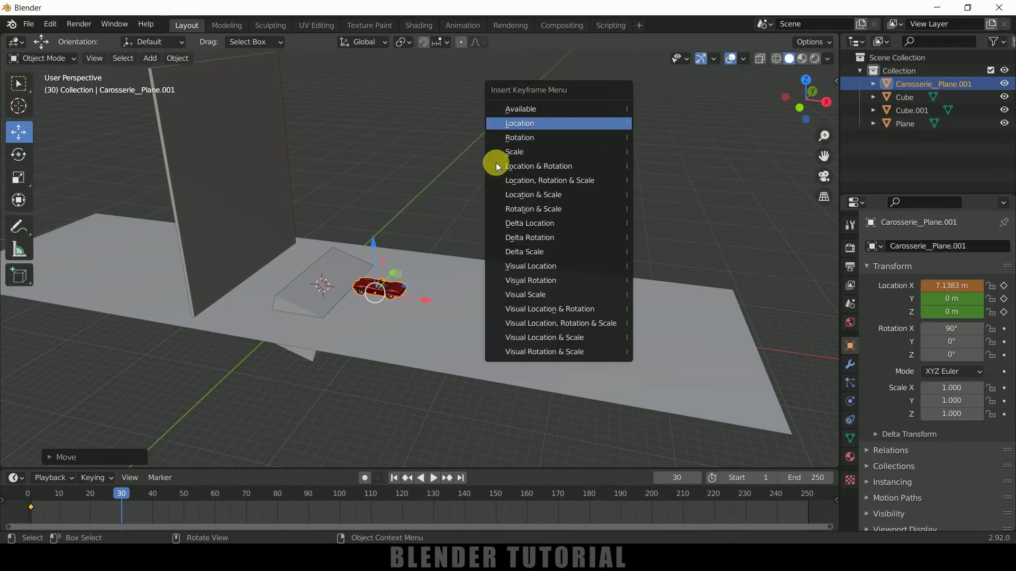
Replay the car's slide from frame 1 several times to review it.
{"action": "left_click", "coordinate": [395, 477]}
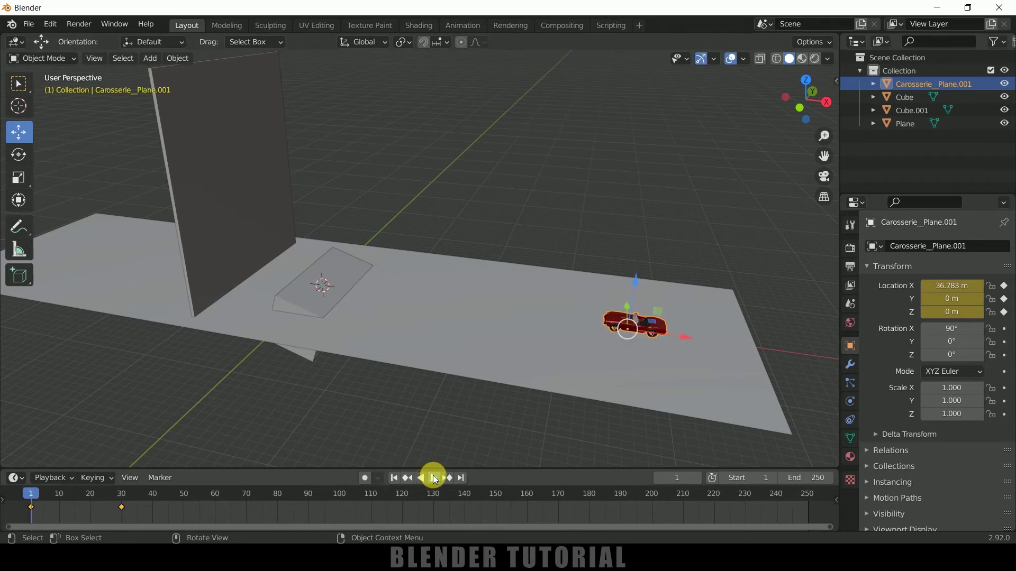
{"action": "left_click", "coordinate": [434, 478]}
{"action": "left_click", "coordinate": [433, 476]}
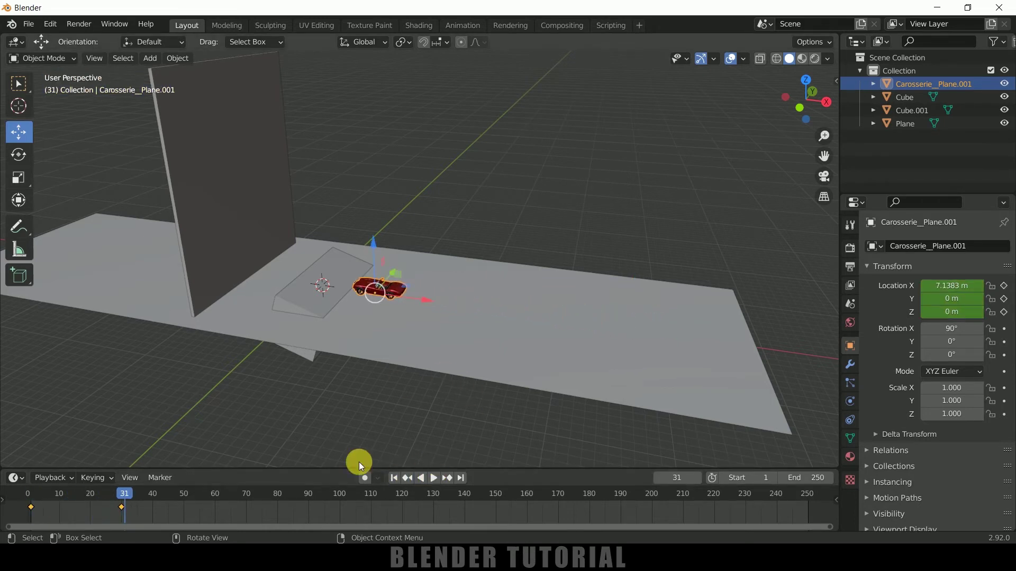
{"action": "left_click", "coordinate": [395, 480]}
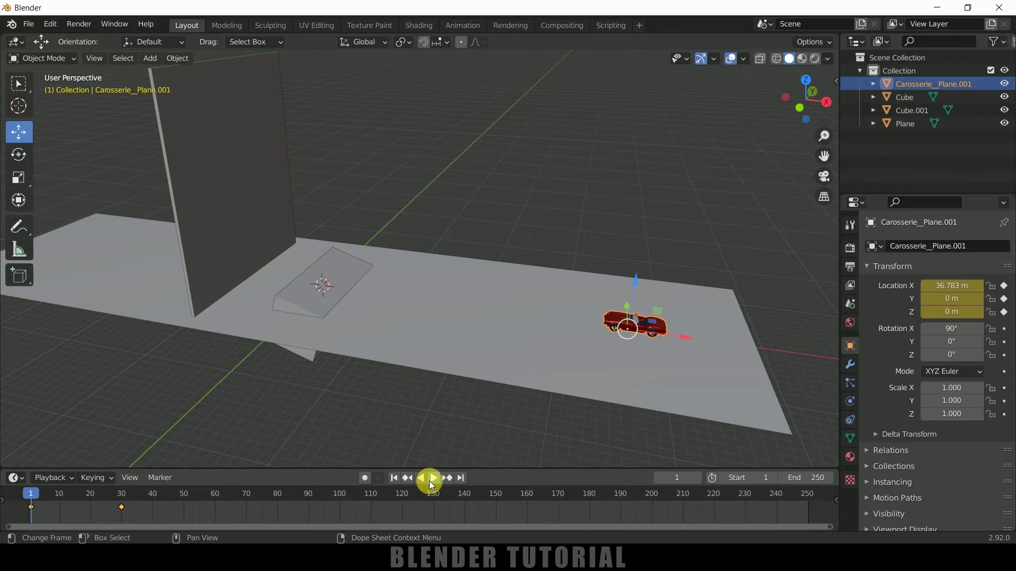
{"action": "left_click", "coordinate": [429, 480]}
{"action": "left_click", "coordinate": [429, 480]}
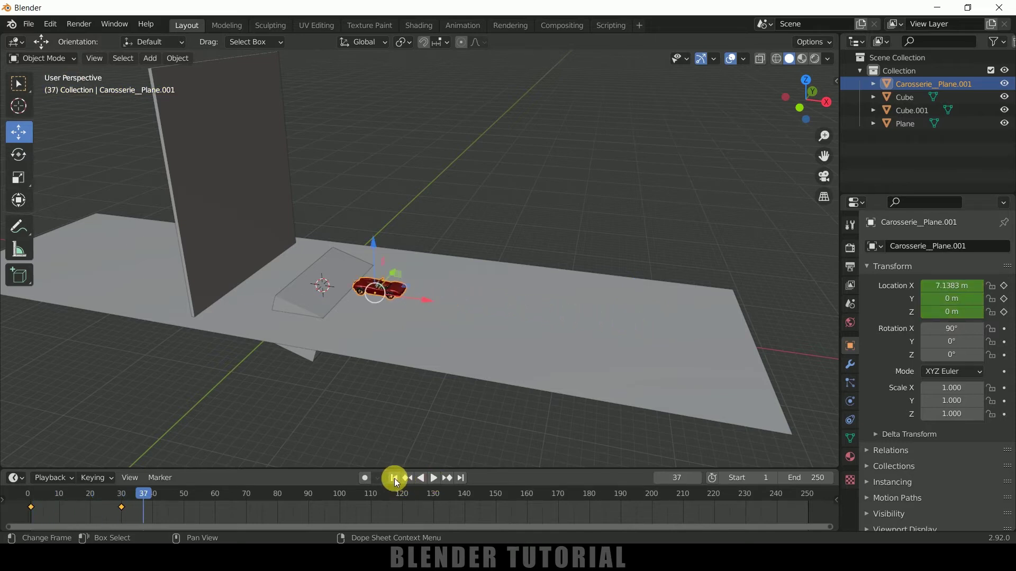
{"action": "left_click", "coordinate": [395, 479]}
{"action": "left_click", "coordinate": [433, 481]}
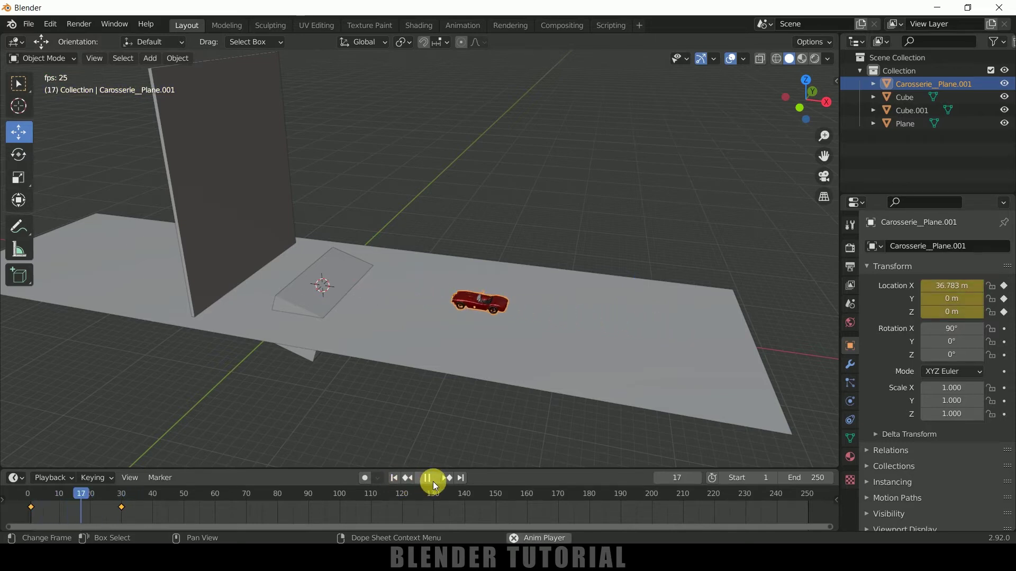
{"action": "left_click", "coordinate": [433, 482]}
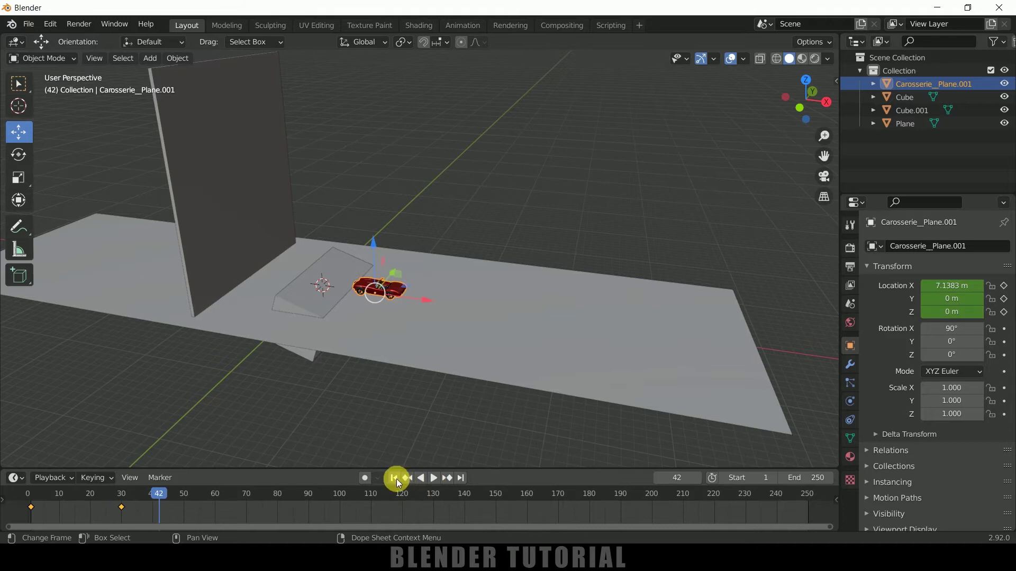
{"action": "left_click", "coordinate": [395, 478]}
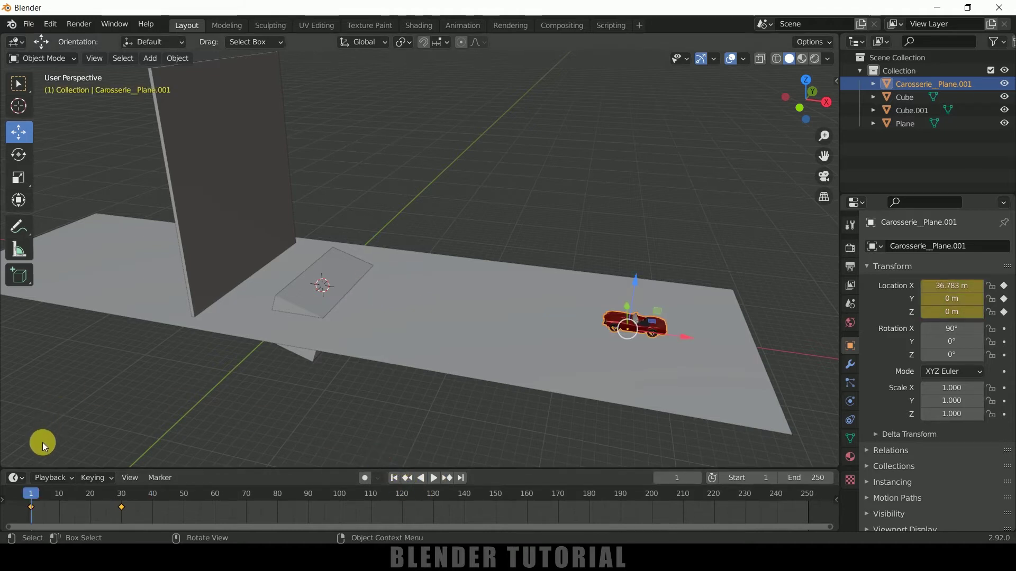
Set the car's keyframe interpolation to Linear in the Graph Editor and replay it.
{"action": "left_click", "coordinate": [17, 478]}
{"action": "left_click", "coordinate": [178, 364]}
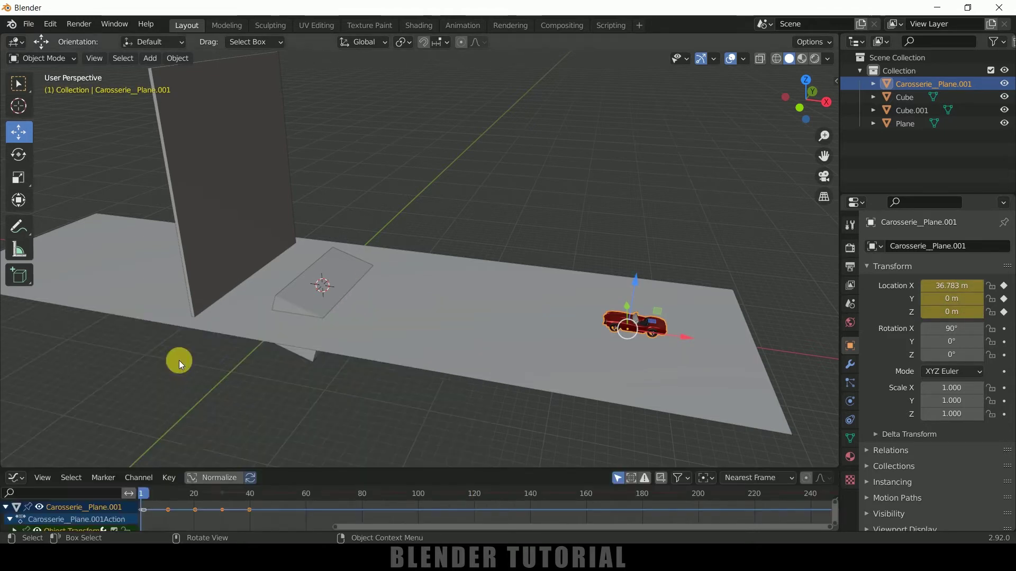
{"action": "left_click", "coordinate": [168, 478]}
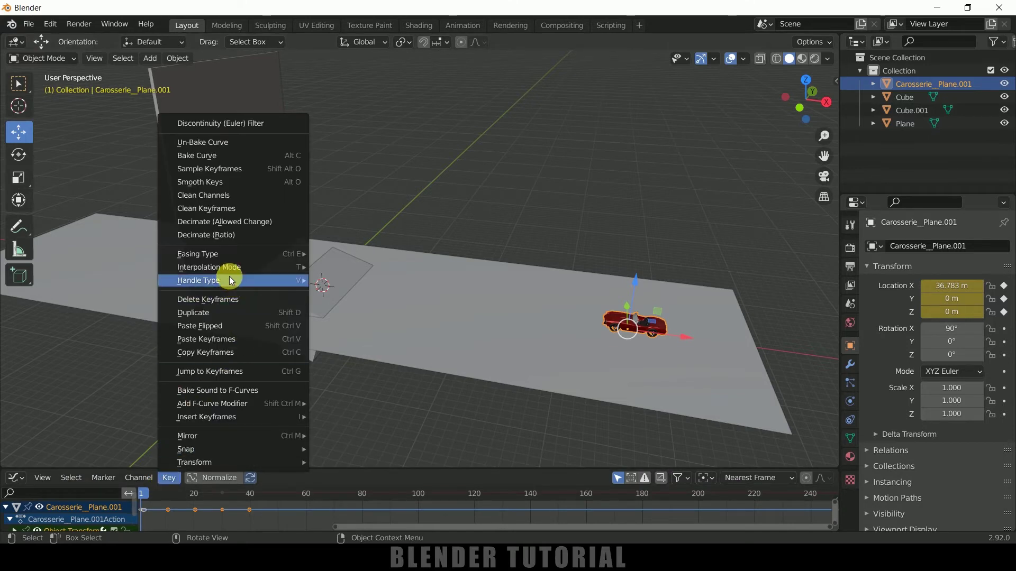
{"action": "mouse_move", "coordinate": [227, 272]}
{"action": "left_click", "coordinate": [335, 303]}
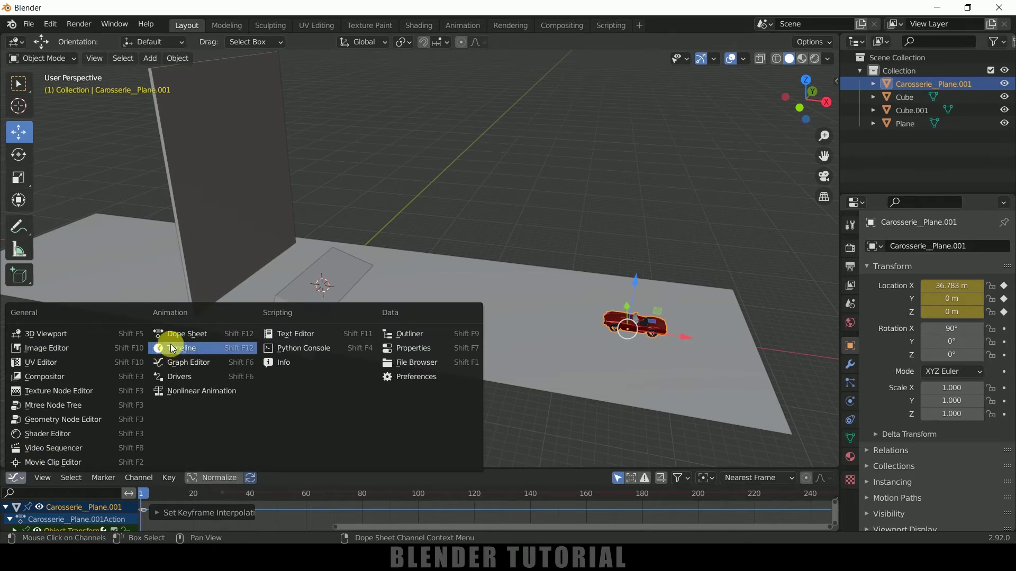
{"action": "left_click", "coordinate": [171, 344]}
{"action": "left_click", "coordinate": [430, 479]}
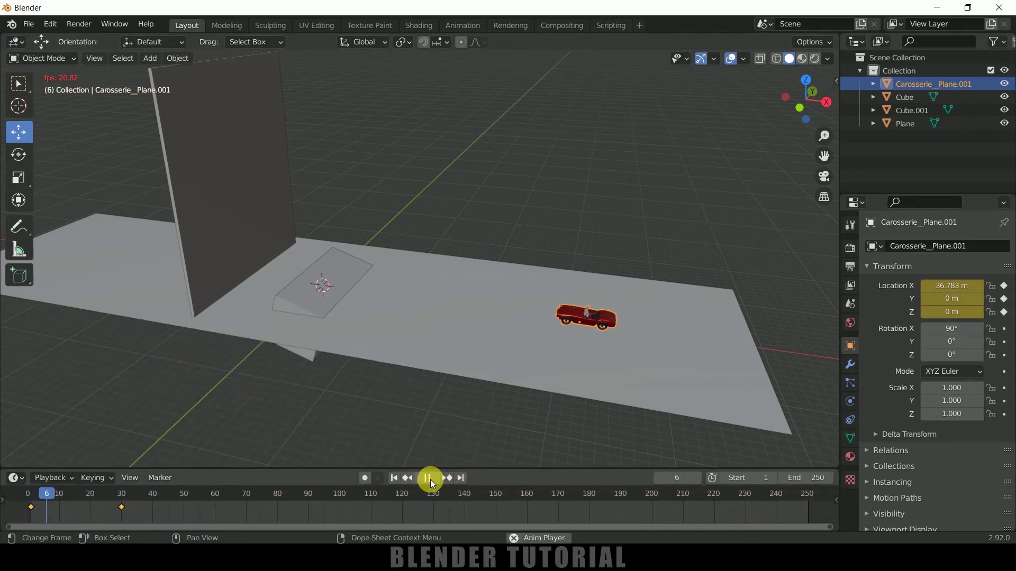
{"action": "left_click", "coordinate": [430, 479]}
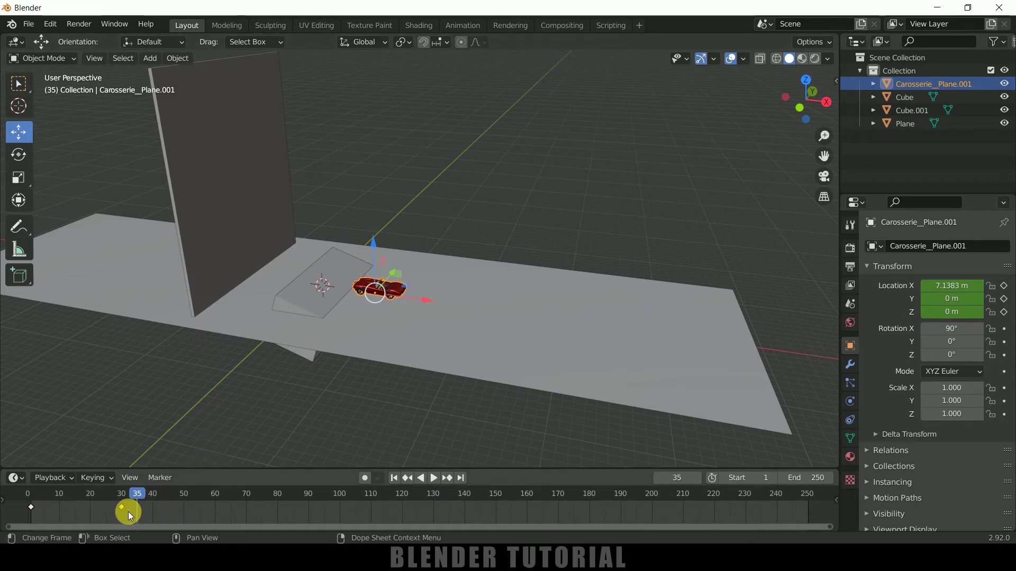
Move the car's second keyframe from frame 30 to frame 21 and replay the quicker slide.
{"action": "left_click_drag", "start_coordinate": [121, 507], "coordinate": [89, 508]}
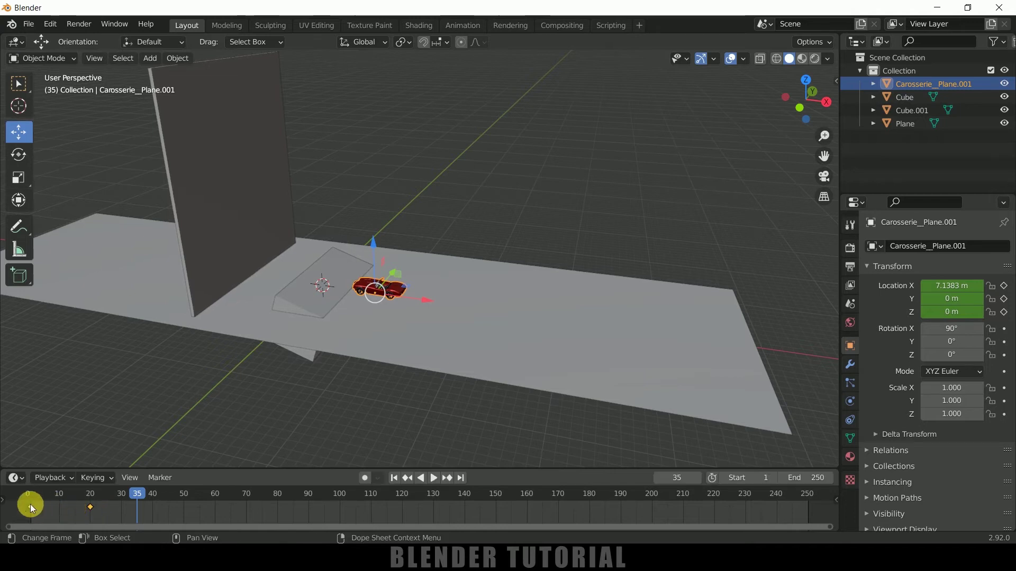
{"action": "left_click", "coordinate": [432, 480]}
{"action": "left_click", "coordinate": [431, 479]}
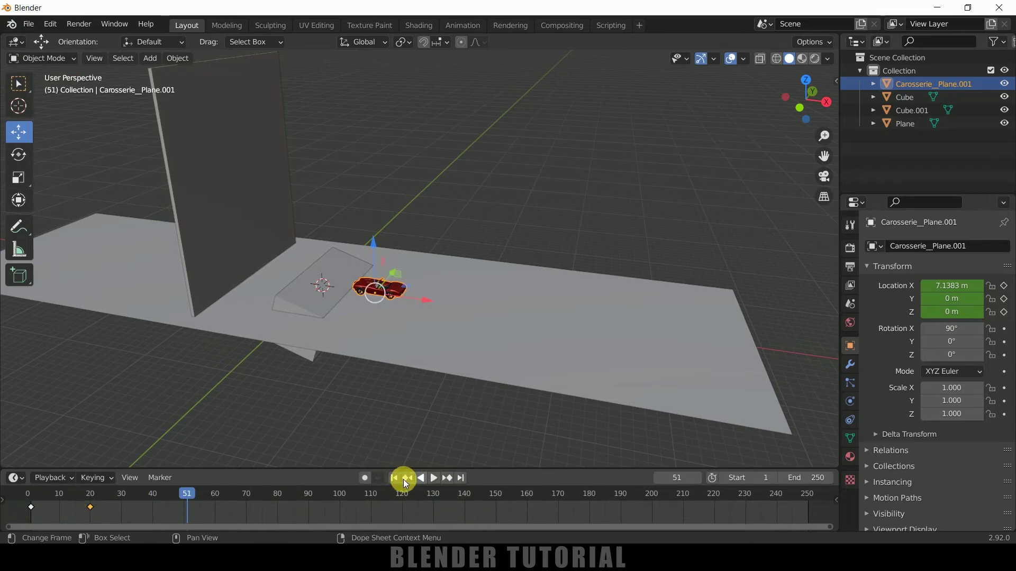
{"action": "left_click", "coordinate": [397, 479]}
{"action": "left_click", "coordinate": [431, 478]}
{"action": "left_click", "coordinate": [431, 478]}
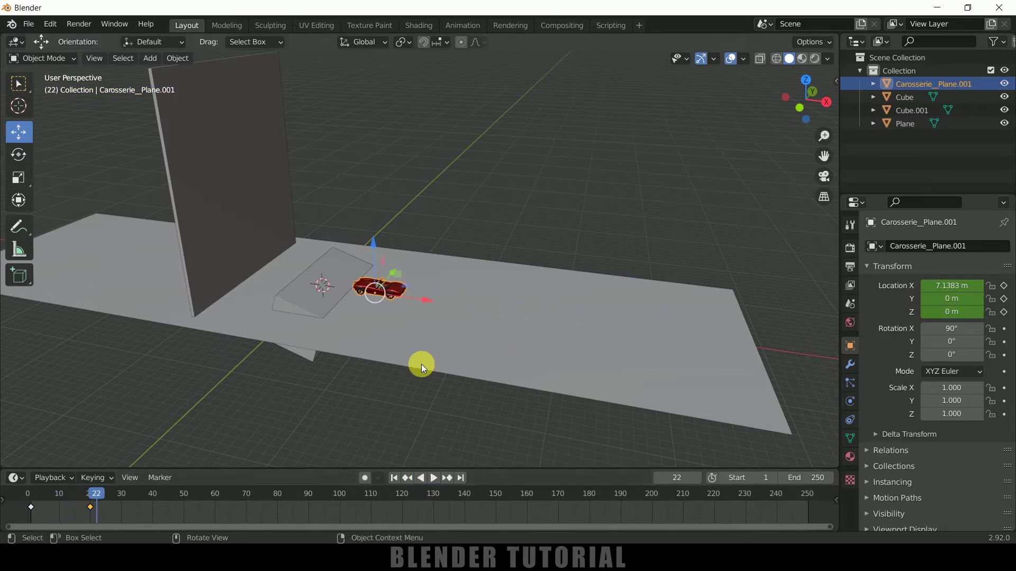
{"action": "mouse_move", "coordinate": [491, 361]}
{"action": "middle_mouse_down"}
{"action": "mouse_move", "coordinate": [501, 361]}
{"action": "mouse_move", "coordinate": [491, 356]}
{"action": "middle_mouse_up"}
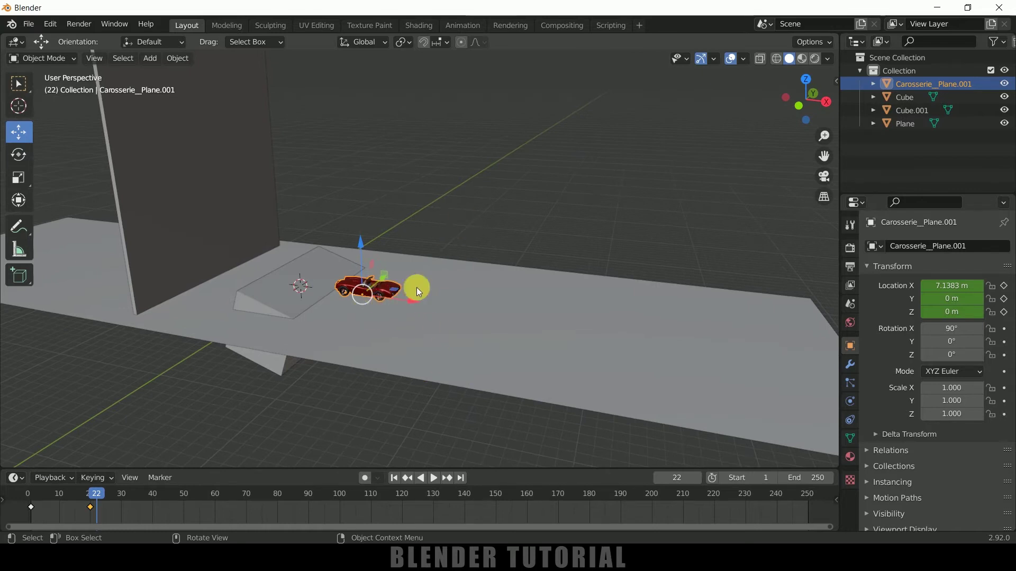
{"action": "left_click", "coordinate": [396, 479]}
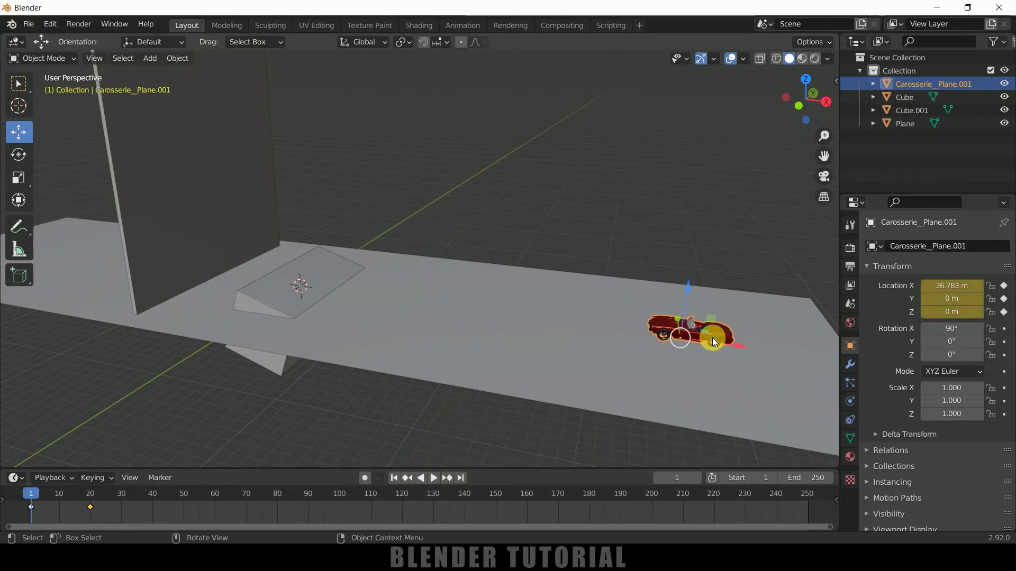
Add an Active rigid body (1 kg, Convex Hull) to the car and test-play its fall.
{"action": "left_click", "coordinate": [851, 402]}
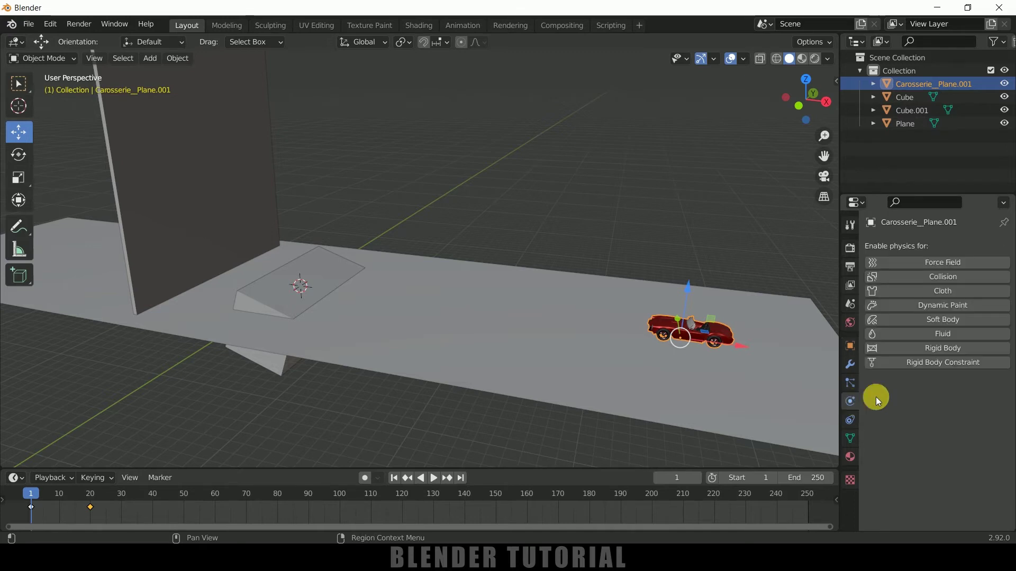
{"action": "left_click", "coordinate": [894, 349]}
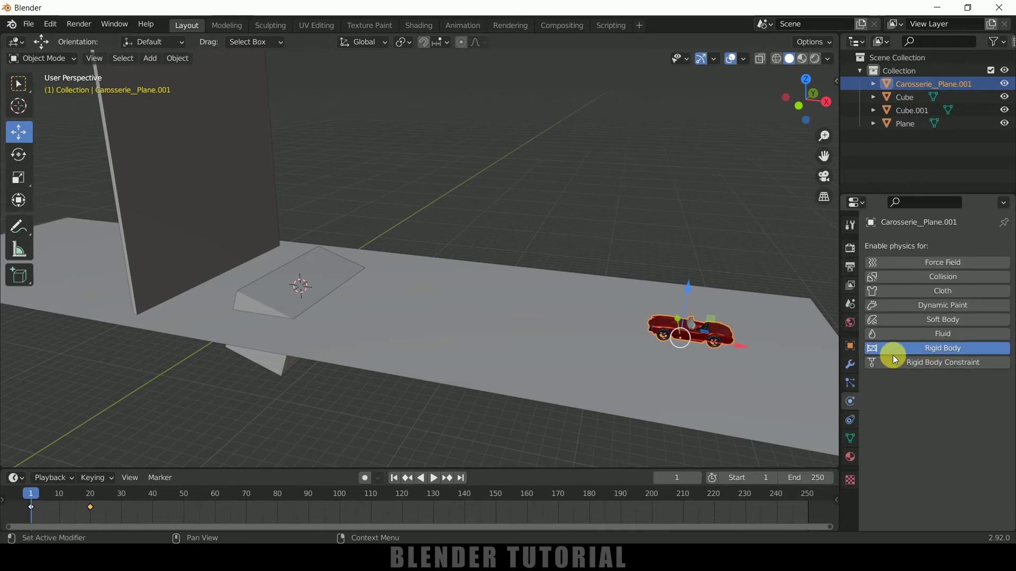
{"action": "left_click", "coordinate": [434, 478]}
{"action": "left_click", "coordinate": [434, 478]}
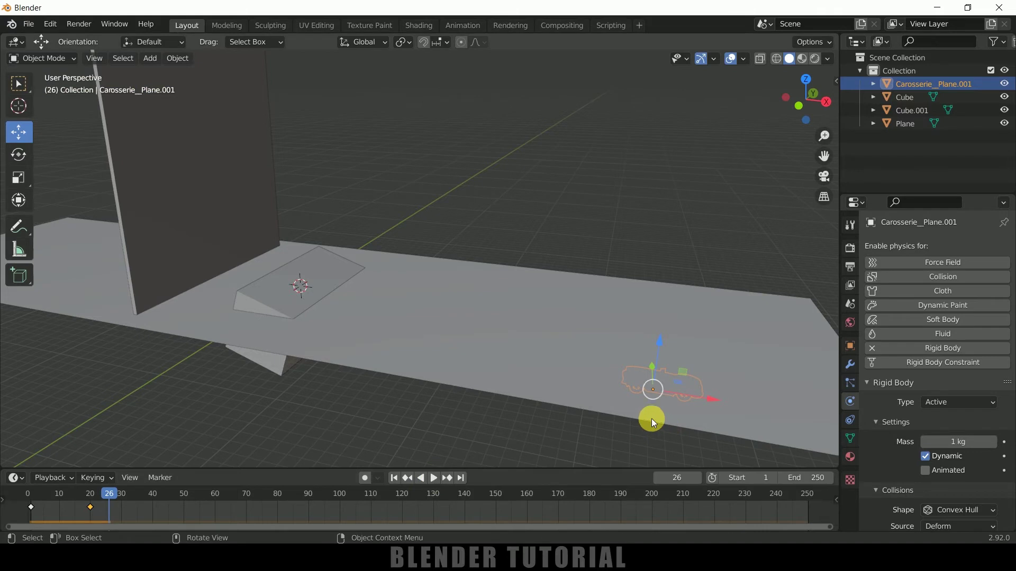
{"action": "left_click", "coordinate": [392, 477]}
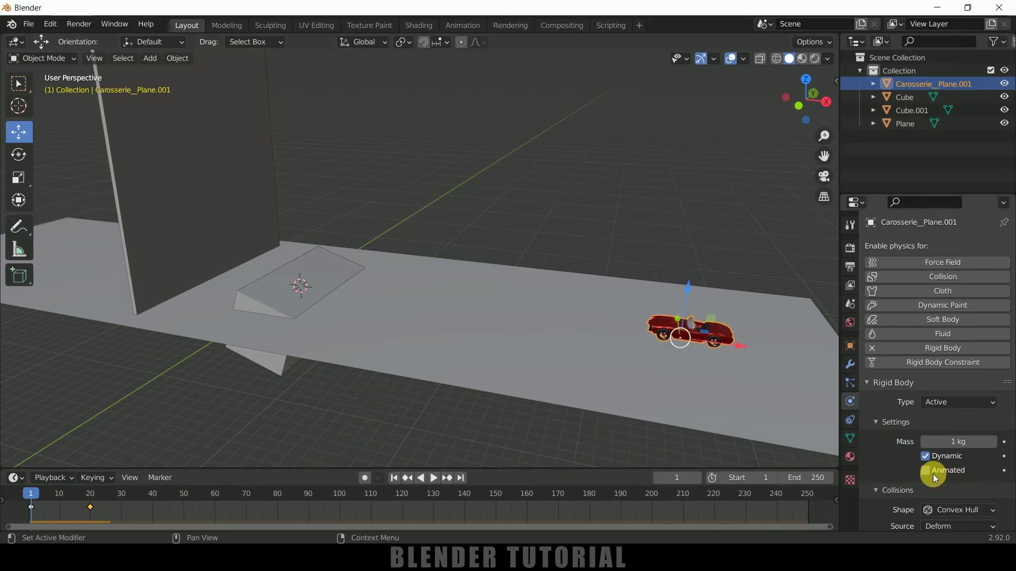
At frame 17, enable the car's Animated rigid-body option and keyframe it.
{"action": "key", "text": "space"}
{"action": "left_click_drag", "start_coordinate": [68, 506], "coordinate": [80, 510]}
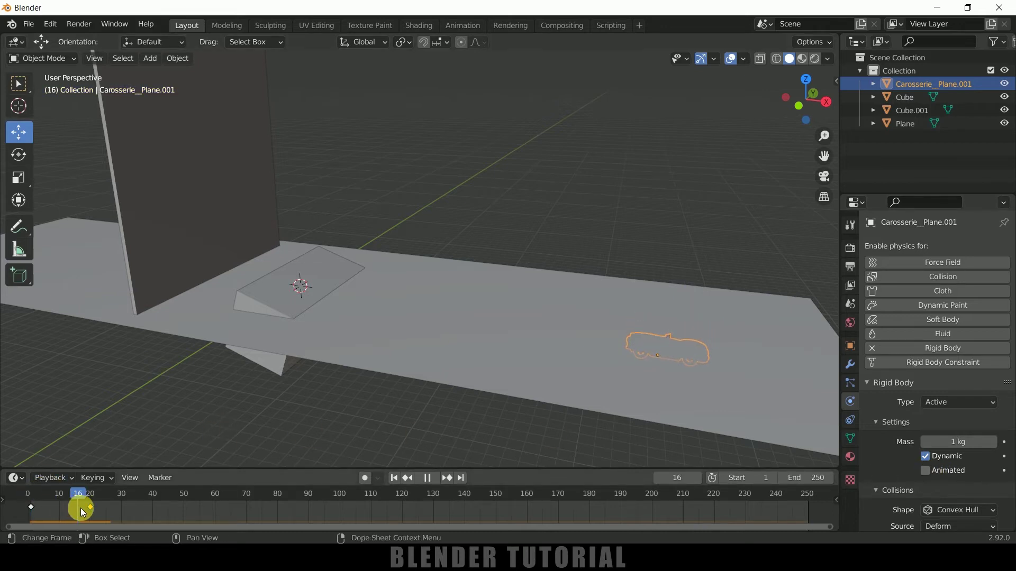
{"action": "key", "text": "space"}
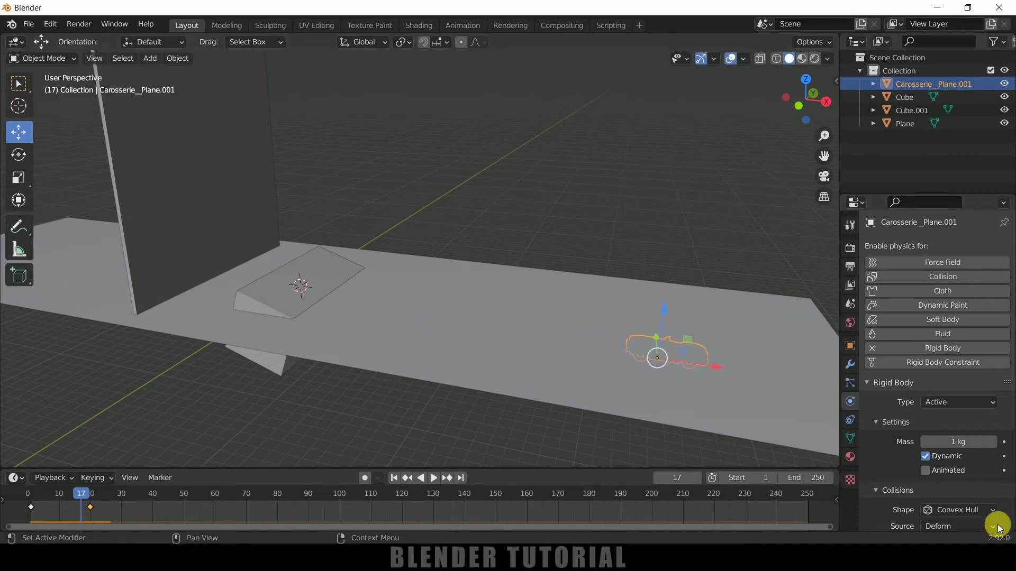
{"action": "left_click", "coordinate": [926, 471]}
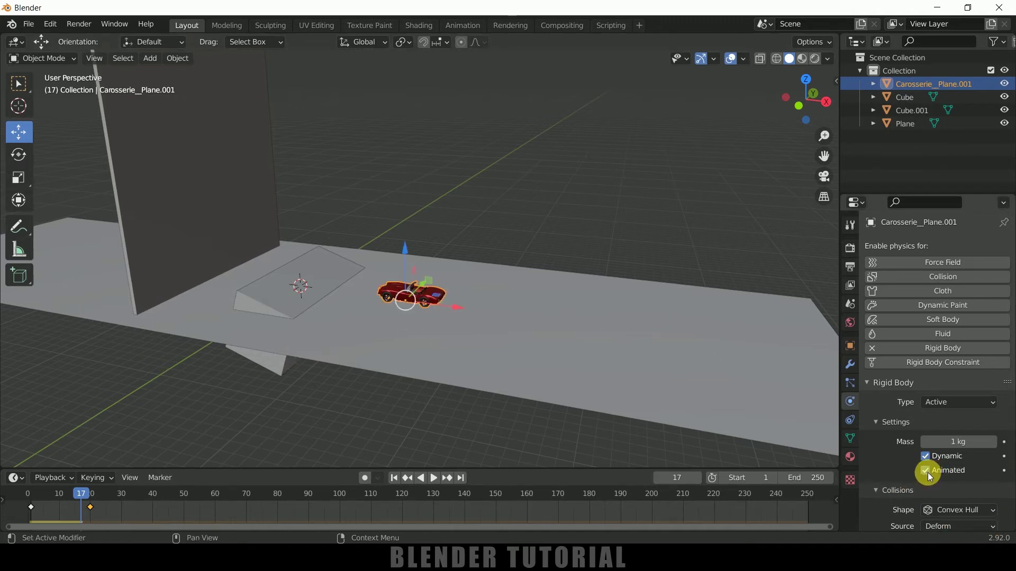
{"action": "left_click", "coordinate": [1004, 471]}
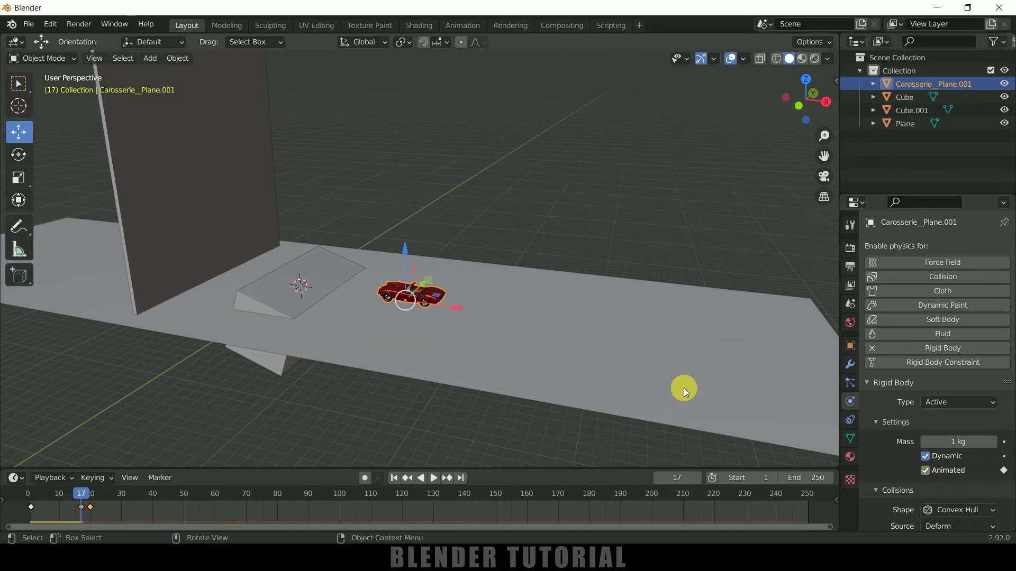
At frame 18, disable Animated, keyframe it, and play from frame 1 to test.
{"action": "key", "text": "Right"}
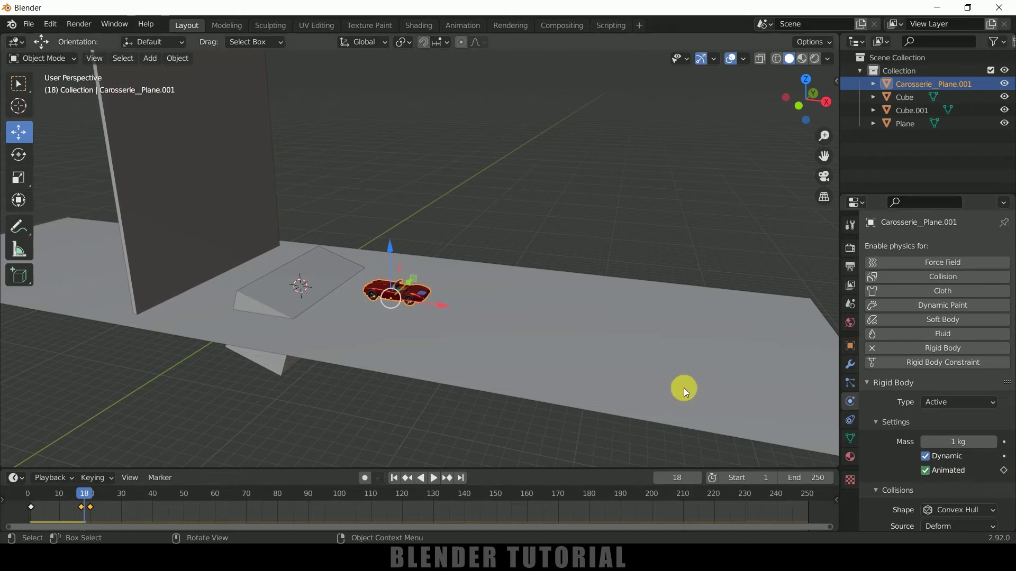
{"action": "left_click", "coordinate": [930, 471]}
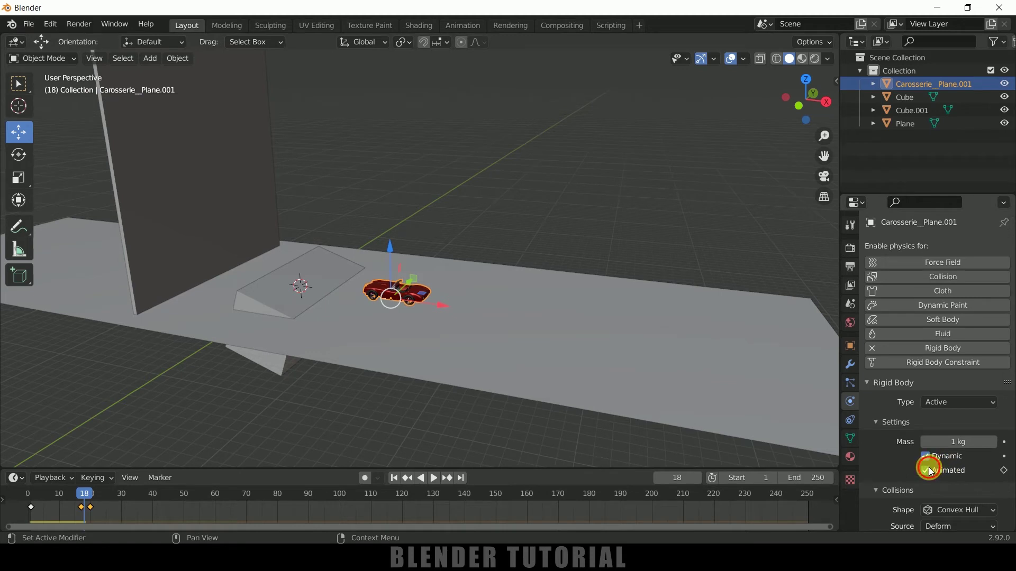
{"action": "left_click", "coordinate": [1004, 470]}
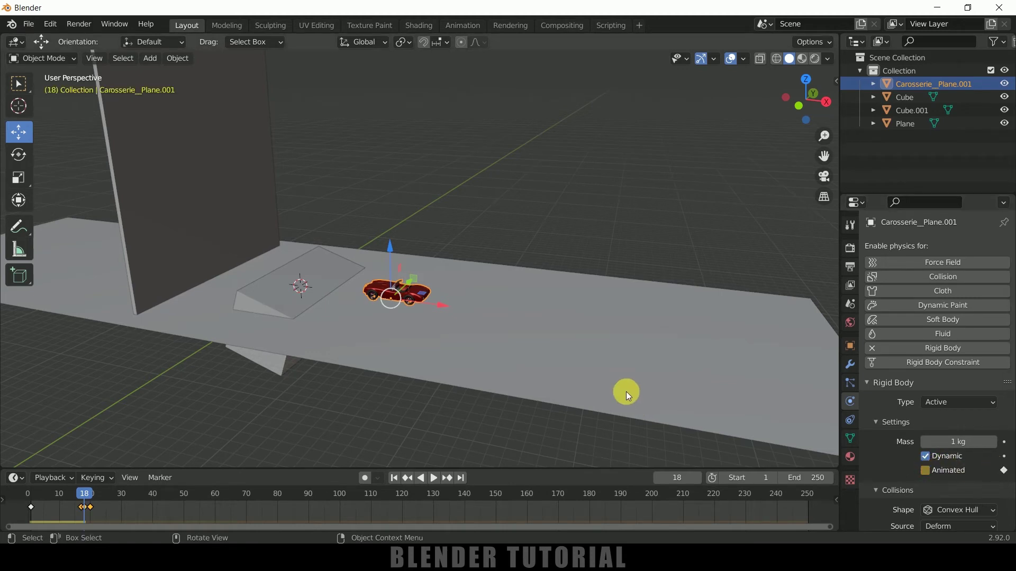
{"action": "key", "text": "Left"}
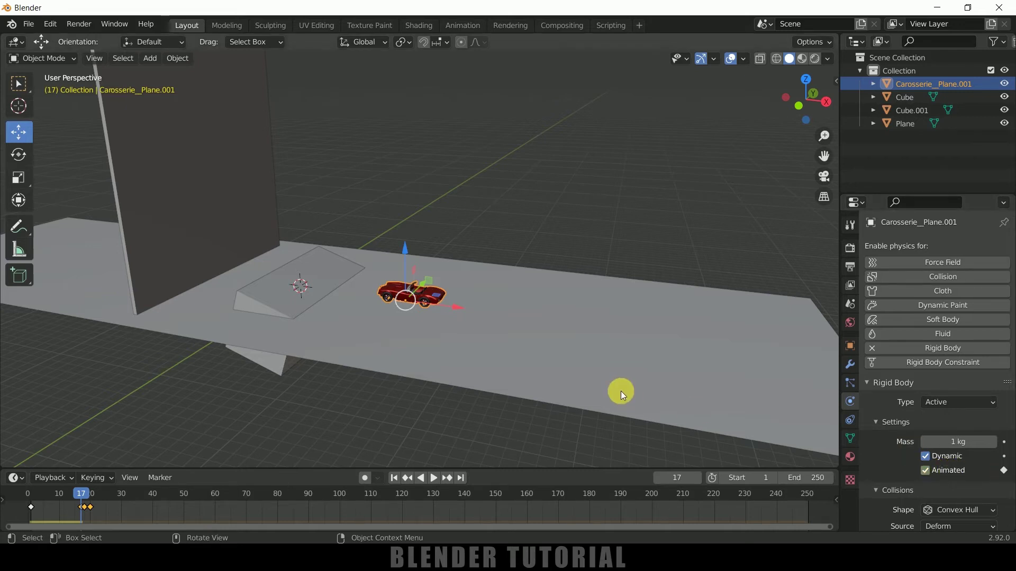
{"action": "key", "text": "Right"}
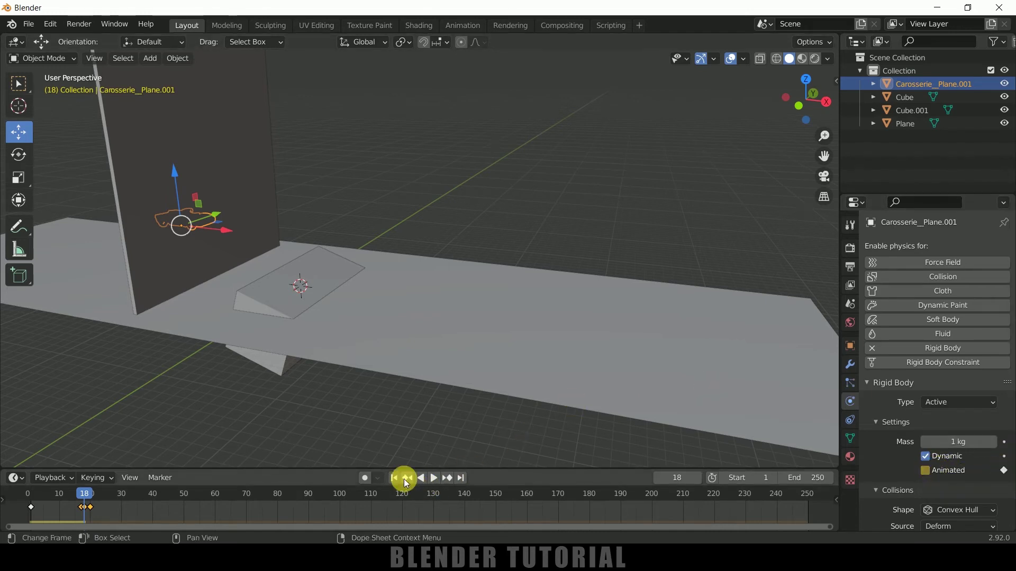
{"action": "key", "text": "shift+Left"}
{"action": "left_click", "coordinate": [435, 479]}
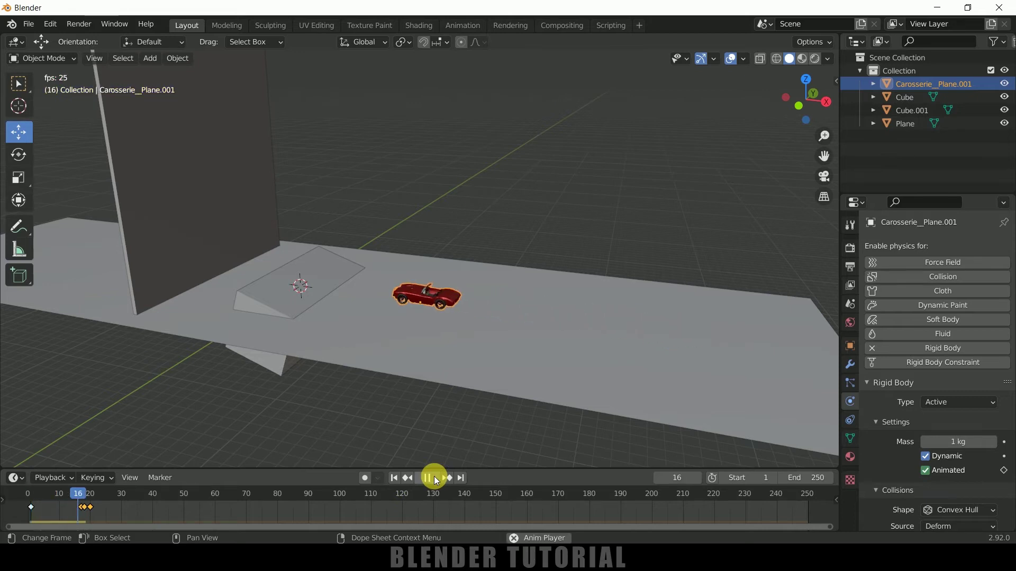
{"action": "left_click", "coordinate": [434, 477]}
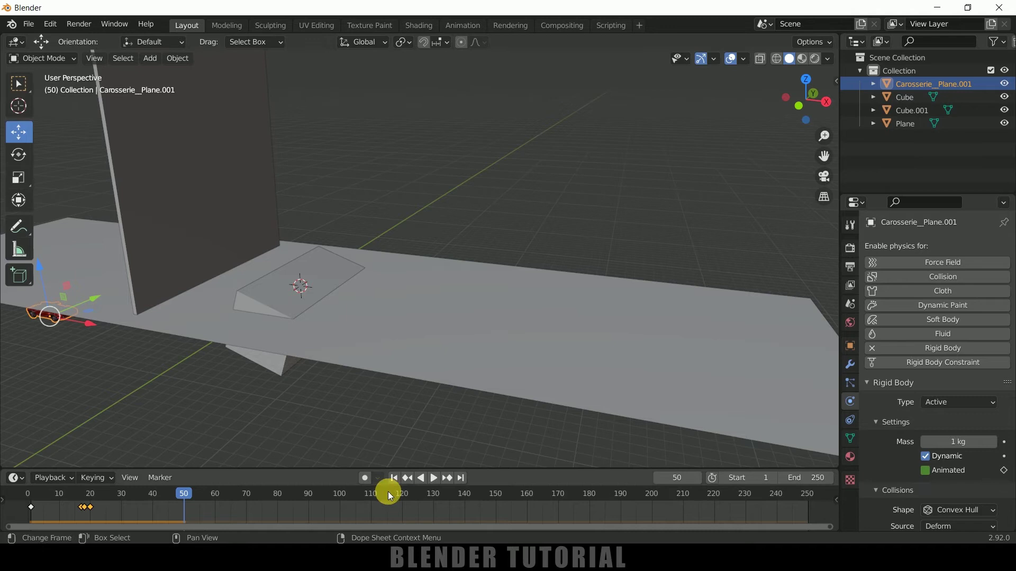
Make the ground Plane a Passive rigid body and play the simulation to test it.
{"action": "left_click", "coordinate": [394, 477]}
{"action": "left_click", "coordinate": [532, 325]}
{"action": "left_click", "coordinate": [485, 319]}
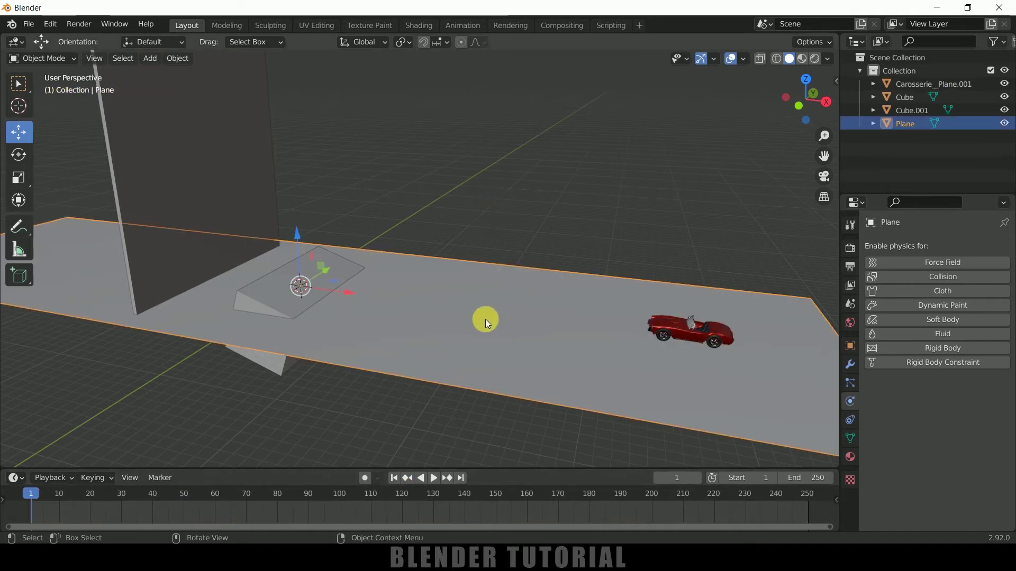
{"action": "left_click", "coordinate": [931, 351]}
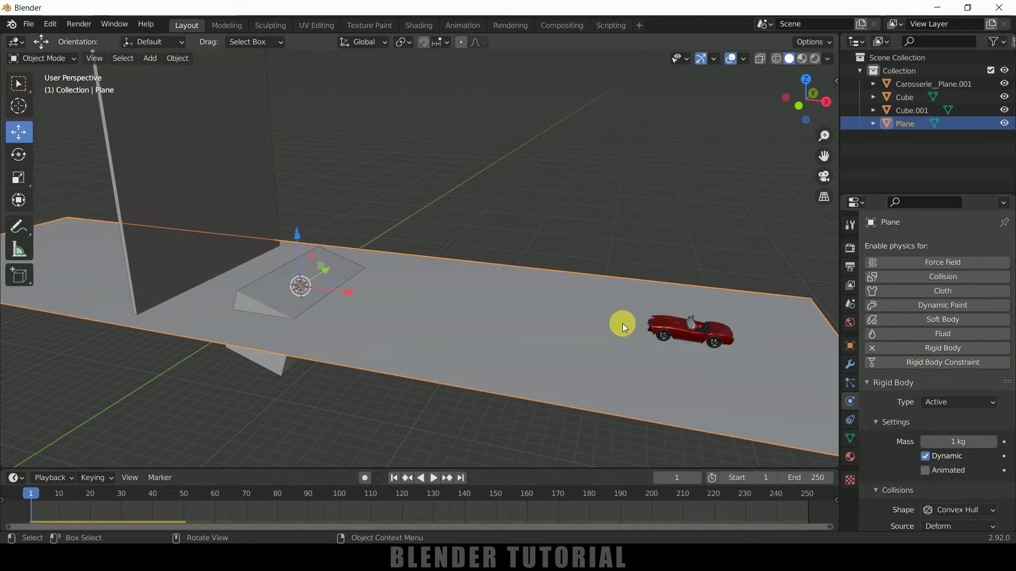
{"action": "left_click", "coordinate": [944, 400]}
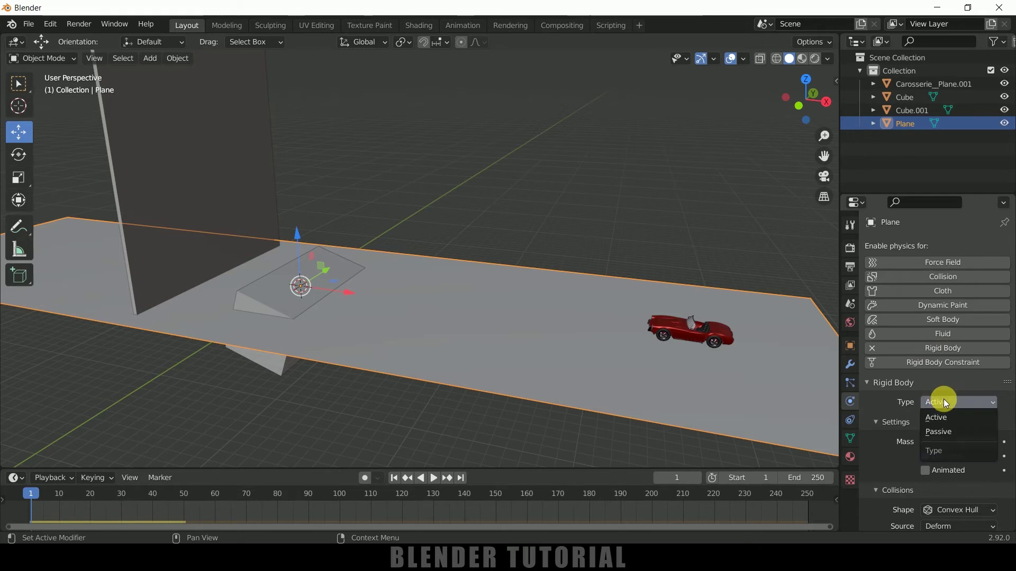
{"action": "left_click", "coordinate": [940, 432]}
{"action": "left_click", "coordinate": [431, 478]}
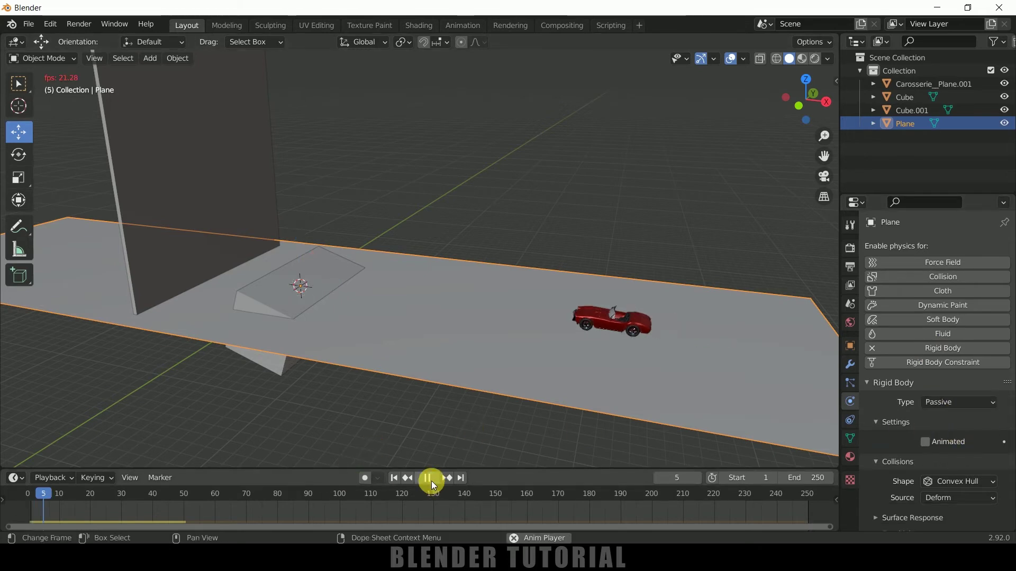
{"action": "left_click", "coordinate": [431, 479]}
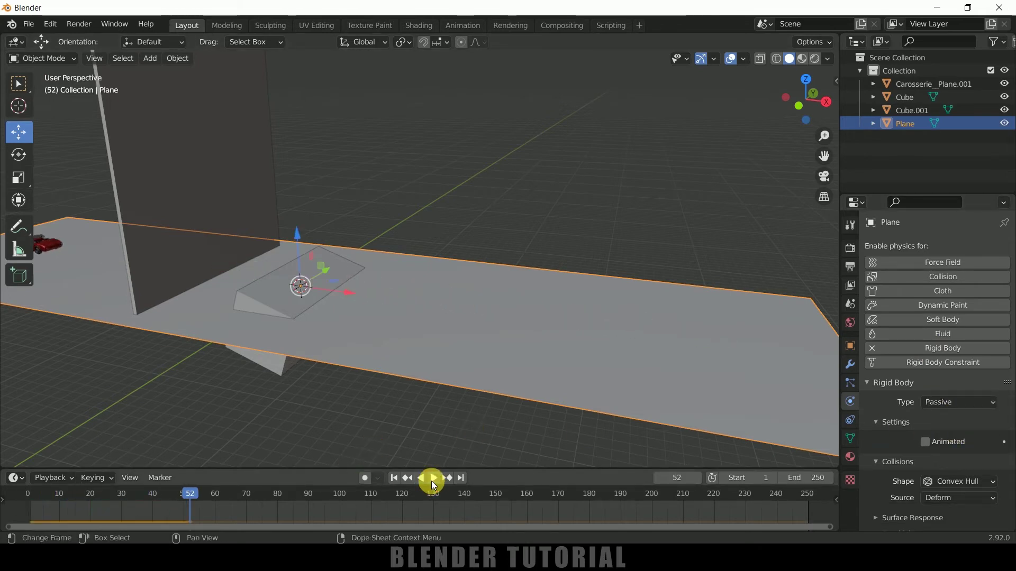
Back at frame 1, nudge the ramp Cube slightly along Z.
{"action": "left_click", "coordinate": [399, 478]}
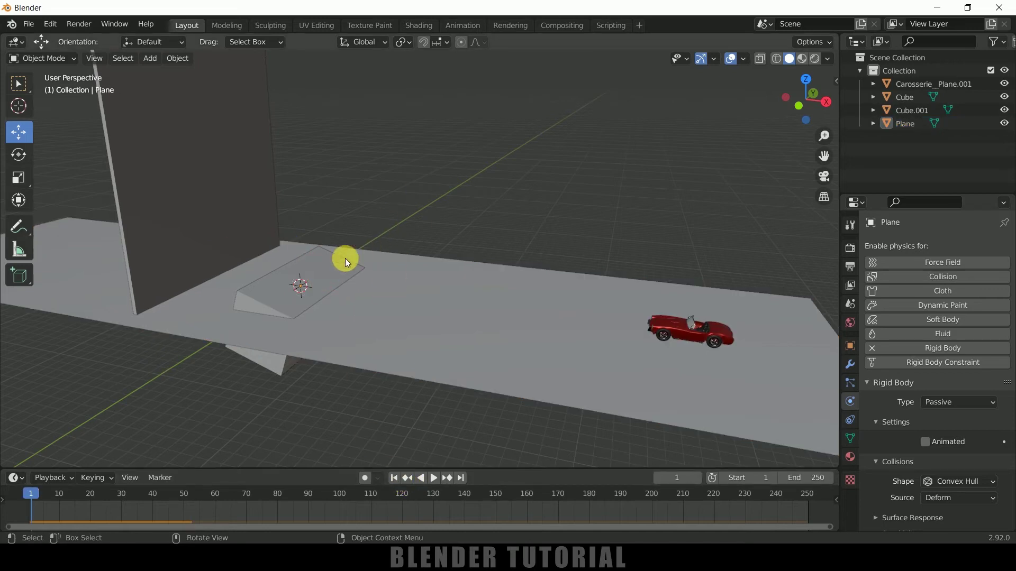
{"action": "left_click", "coordinate": [327, 292]}
{"action": "left_click_drag", "start_coordinate": [298, 250], "coordinate": [298, 252]}
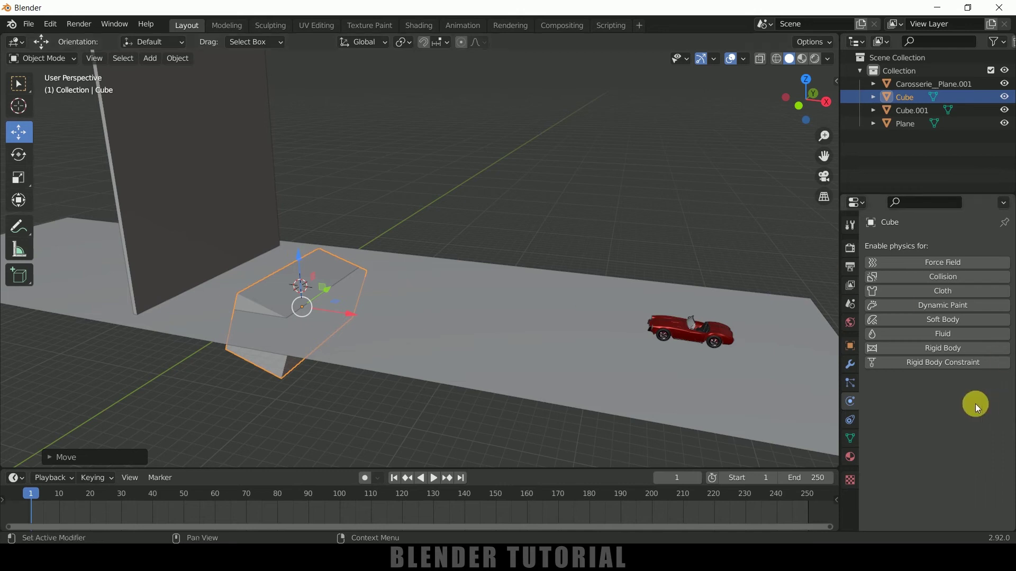
Make the ramp Cube a Passive rigid body.
{"action": "left_click", "coordinate": [922, 347]}
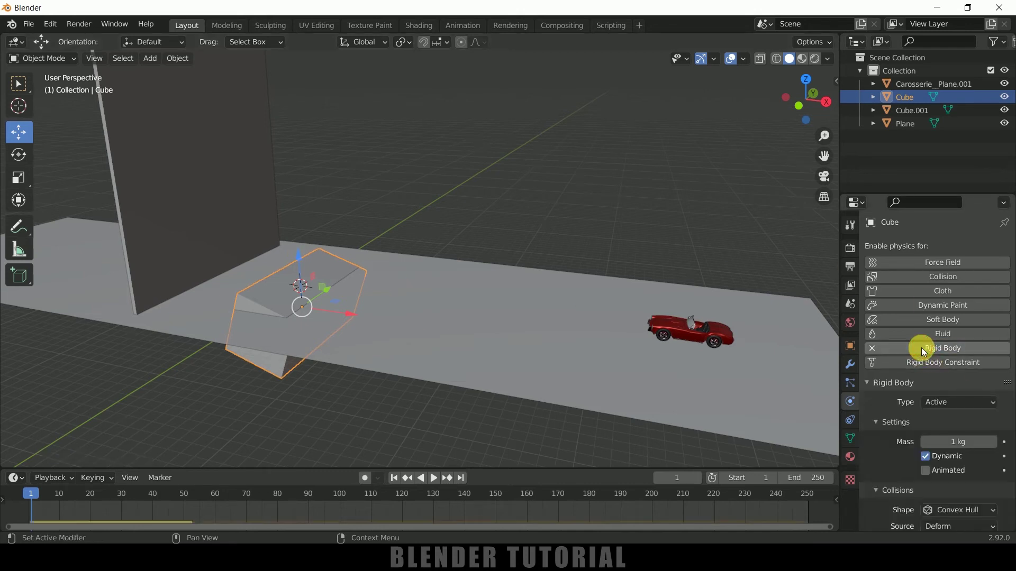
{"action": "left_click", "coordinate": [940, 401]}
{"action": "left_click", "coordinate": [950, 426]}
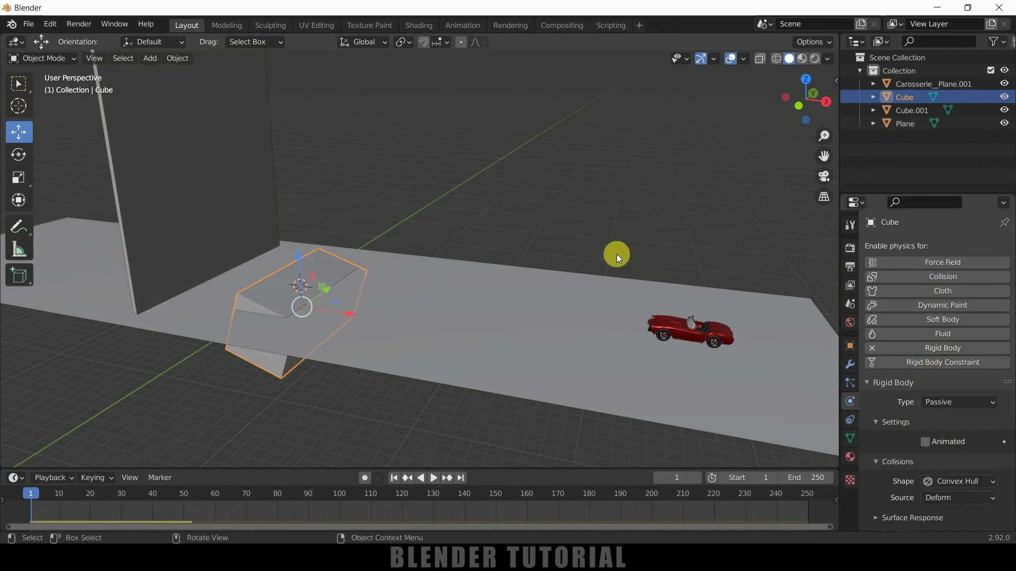
Enable Cavity in the viewport shading options.
{"action": "left_click", "coordinate": [828, 59]}
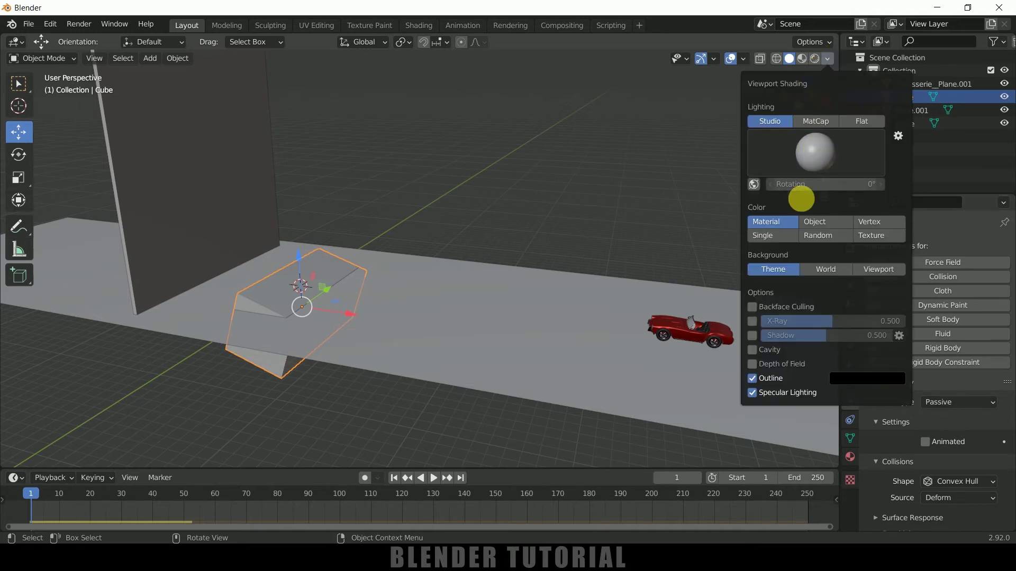
{"action": "left_click", "coordinate": [752, 350]}
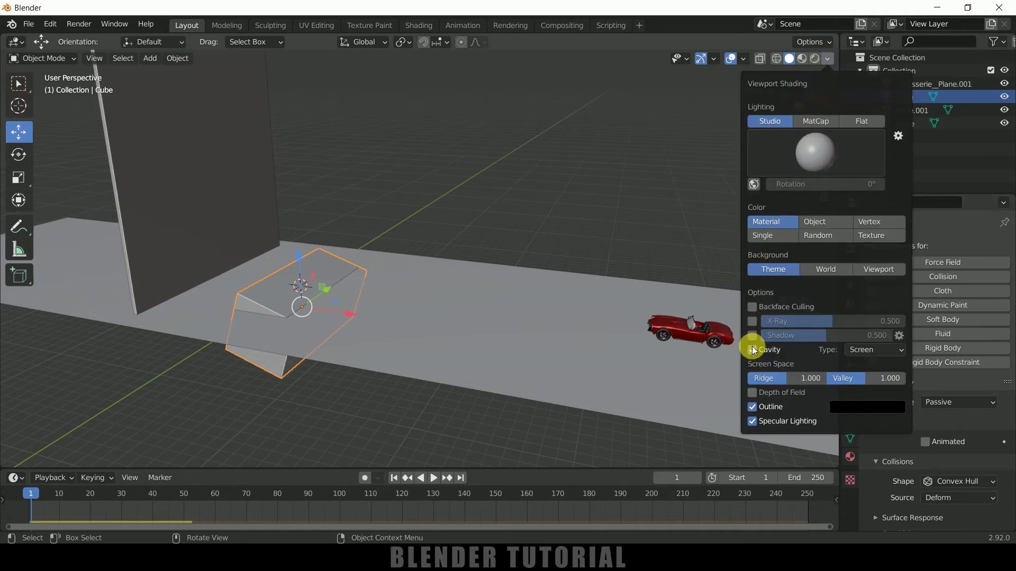
{"action": "middle_click_drag", "start_coordinate": [578, 203], "coordinate": [605, 186]}
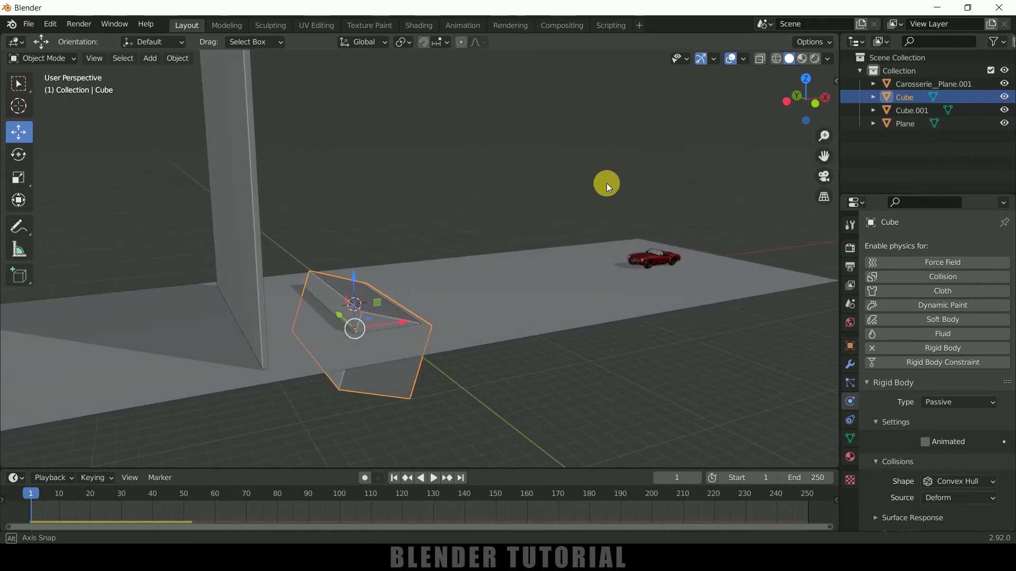
Play the simulation twice to test the ramp, then select the wall Cube.001.
{"action": "left_click", "coordinate": [434, 478]}
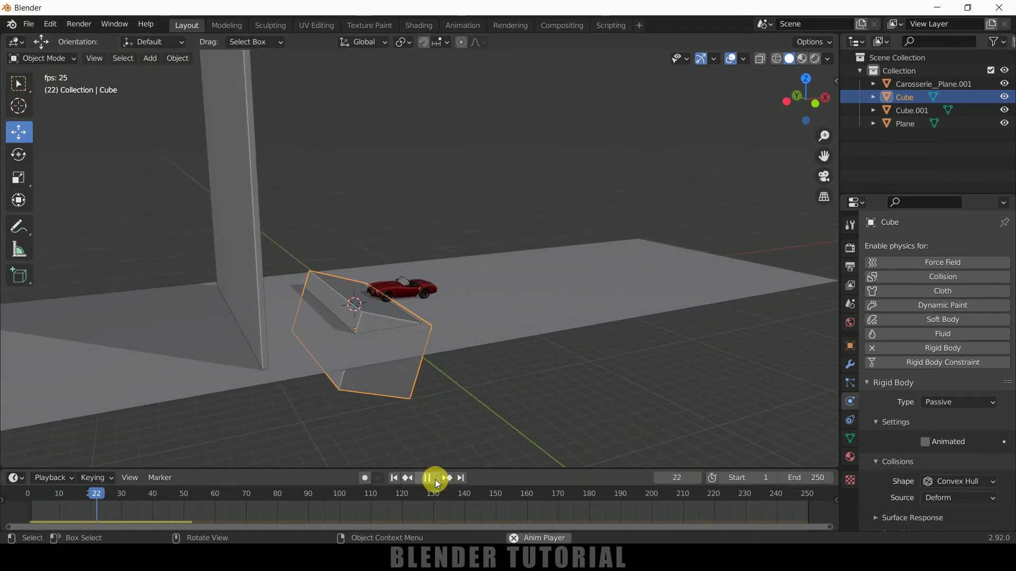
{"action": "left_click", "coordinate": [435, 479]}
{"action": "scroll", "coordinate": [506, 405], "scroll_direction": "down", "scroll_amount": 3}
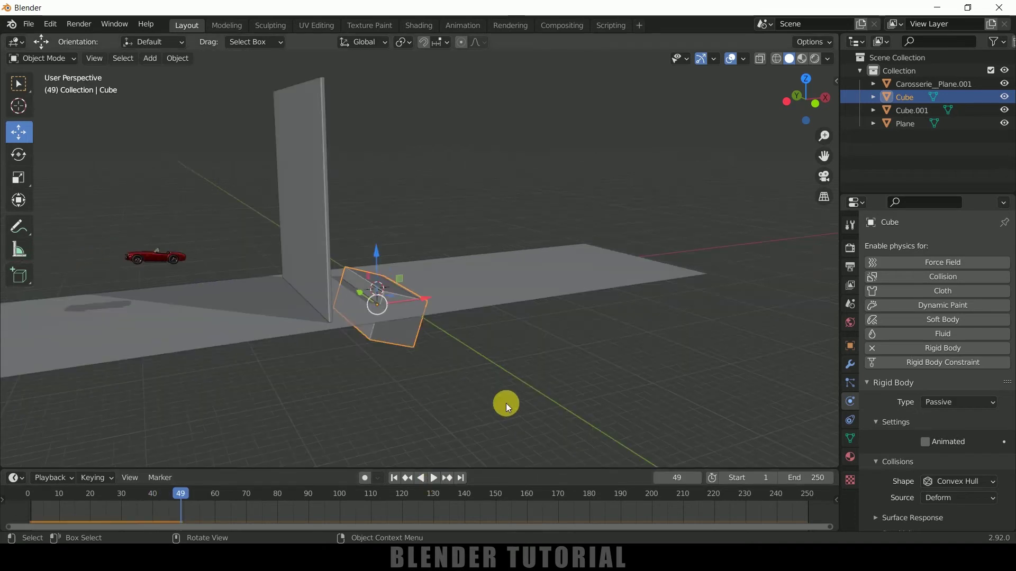
{"action": "left_click", "coordinate": [395, 478]}
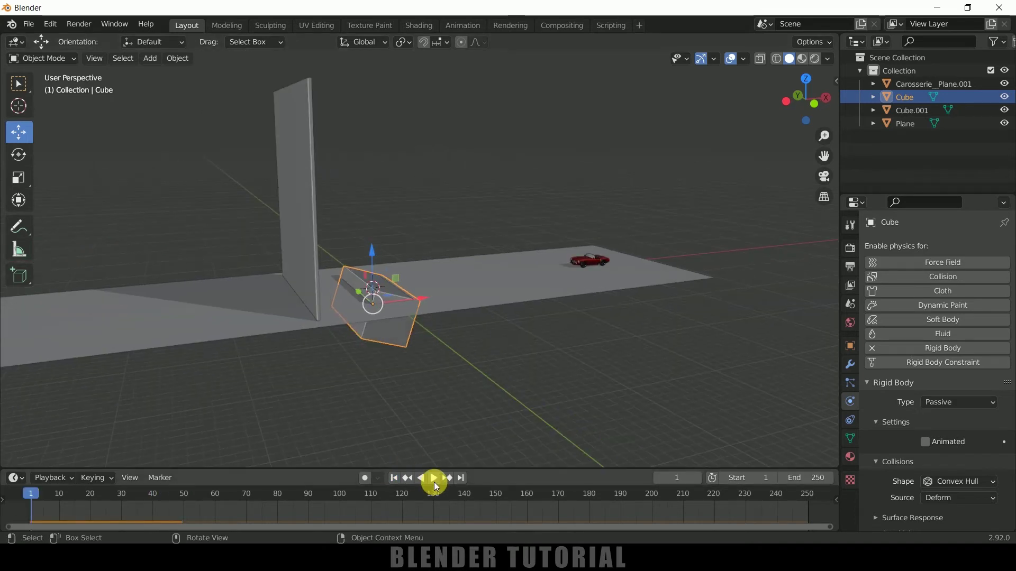
{"action": "left_click", "coordinate": [434, 480]}
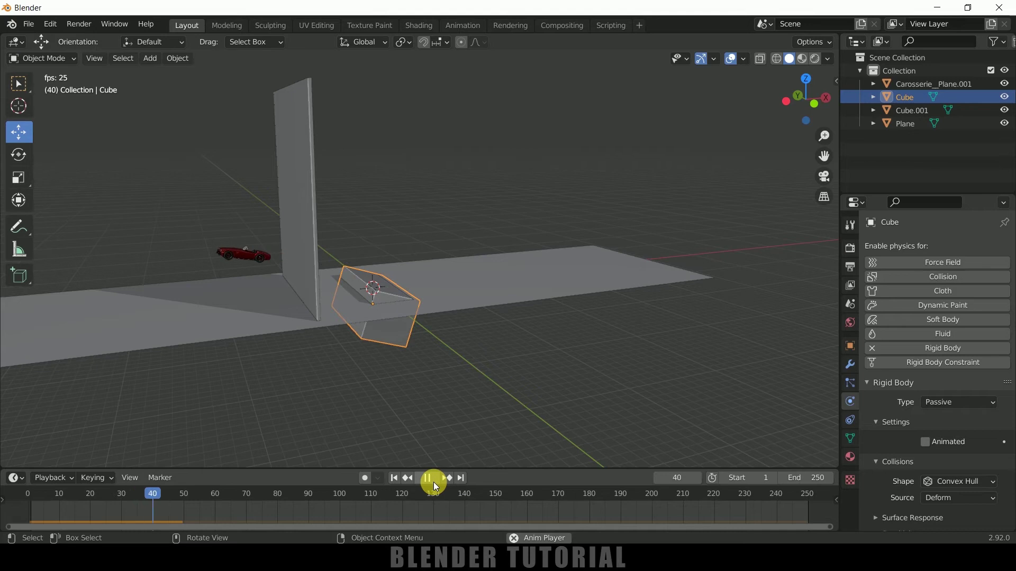
{"action": "left_click", "coordinate": [433, 480]}
{"action": "middle_click_drag", "start_coordinate": [470, 381], "coordinate": [404, 399]}
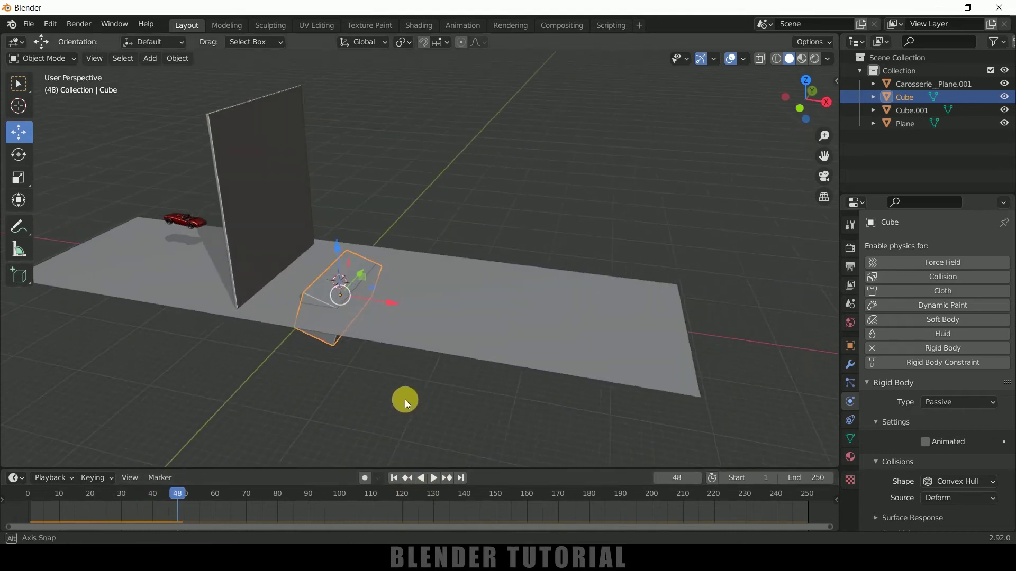
{"action": "left_click", "coordinate": [262, 174]}
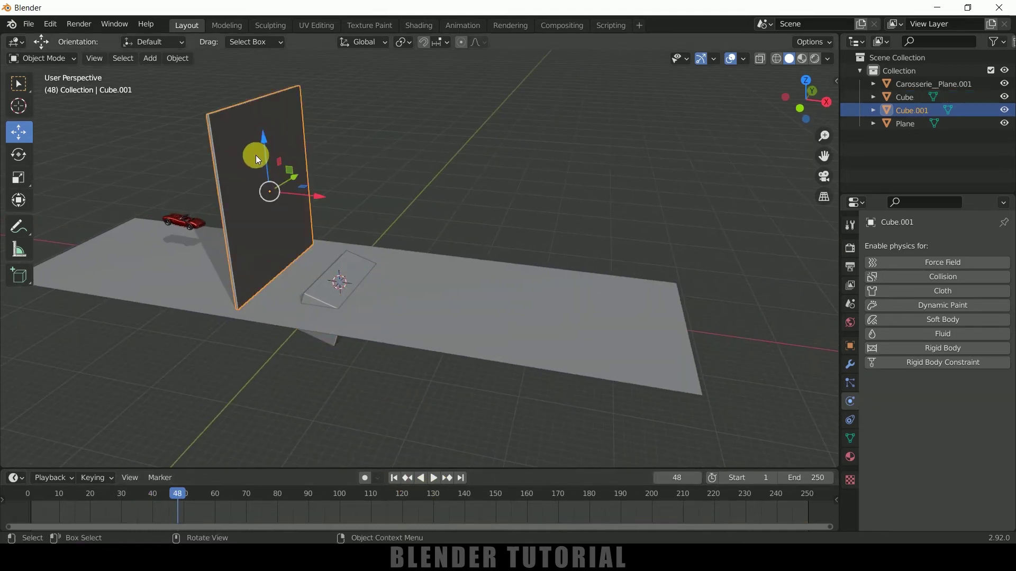
Give the wall Cube.001 a new material with a Glass BSDF surface.
{"action": "left_click", "coordinate": [393, 478]}
{"action": "middle_click_drag", "start_coordinate": [202, 364], "coordinate": [347, 183]}
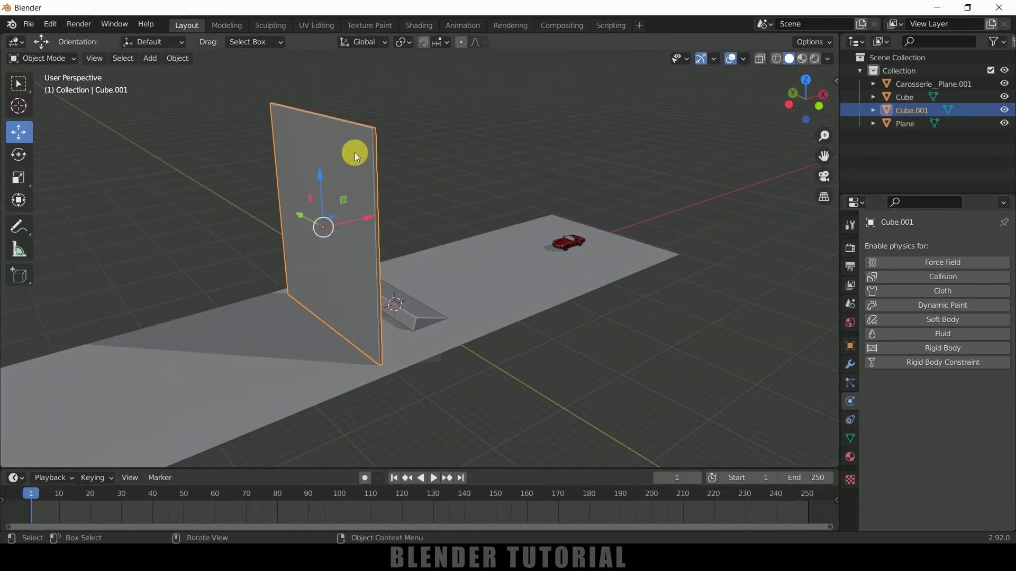
{"action": "left_click", "coordinate": [852, 456]}
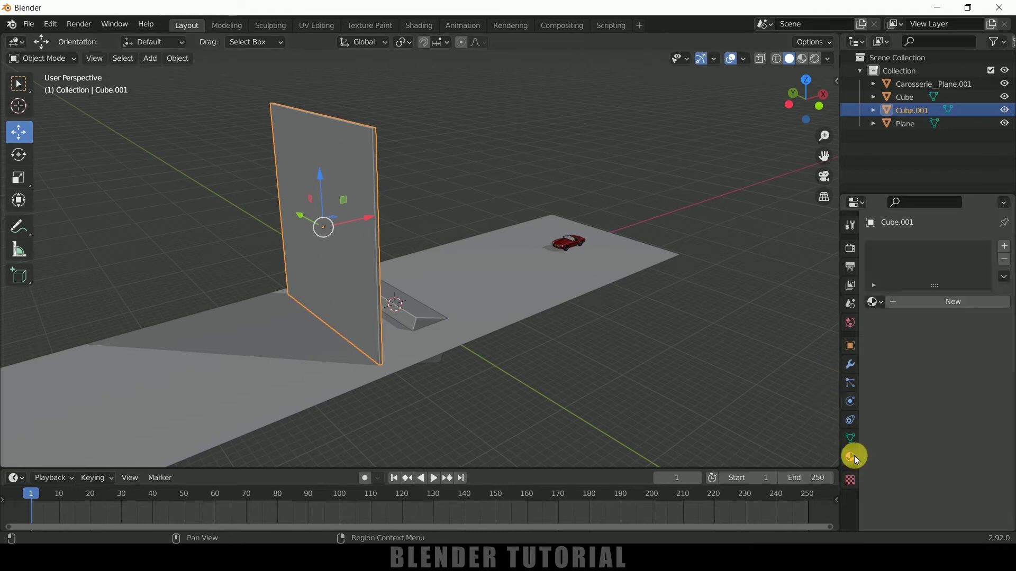
{"action": "left_click", "coordinate": [928, 302]}
{"action": "left_click", "coordinate": [953, 381]}
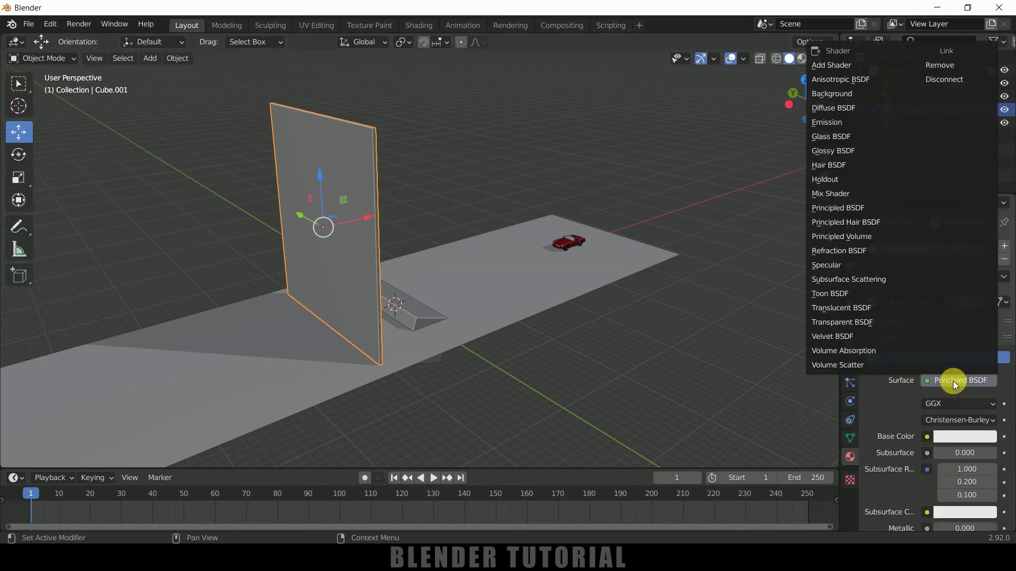
{"action": "left_click", "coordinate": [839, 137]}
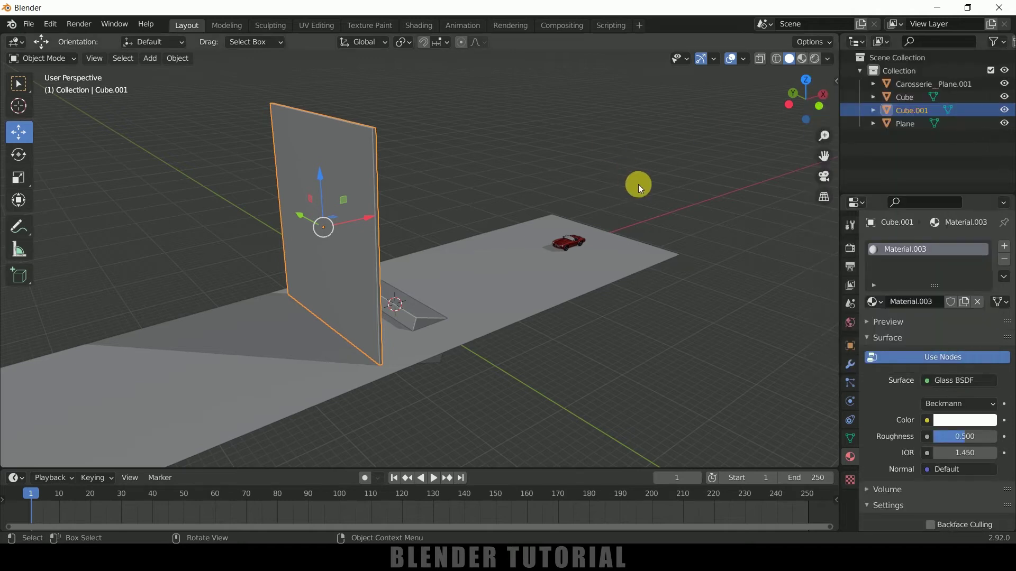
Inspect the glass in Material Preview shading, then switch back to Solid shading.
{"action": "middle_click_drag", "start_coordinate": [638, 184], "coordinate": [643, 178]}
{"action": "left_click", "coordinate": [802, 58]}
{"action": "mouse_move", "coordinate": [732, 135]}
{"action": "middle_mouse_down"}
{"action": "mouse_move", "coordinate": [643, 247]}
{"action": "mouse_move", "coordinate": [439, 189]}
{"action": "middle_mouse_up"}
{"action": "middle_click_drag", "start_coordinate": [678, 237], "coordinate": [392, 198]}
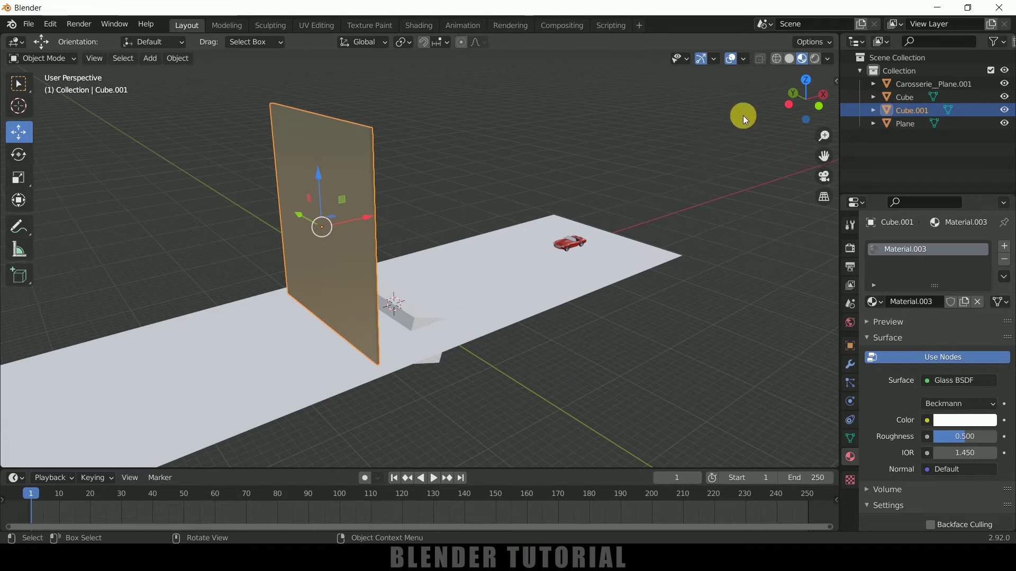
{"action": "left_click", "coordinate": [790, 59]}
{"action": "mouse_move", "coordinate": [672, 157]}
{"action": "middle_mouse_down"}
{"action": "mouse_move", "coordinate": [640, 246]}
{"action": "mouse_move", "coordinate": [606, 242]}
{"action": "middle_mouse_up"}
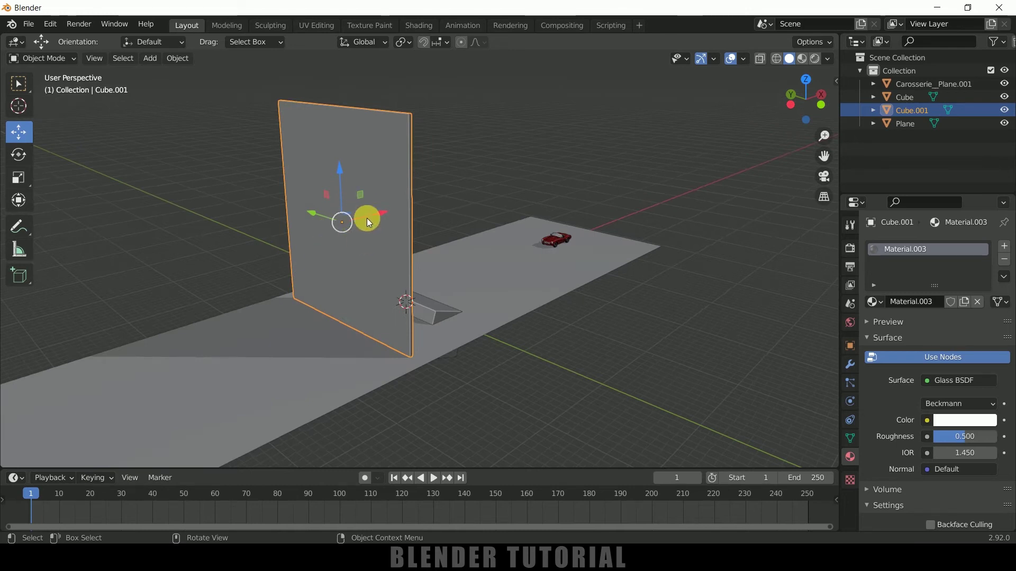
{"action": "mouse_move", "coordinate": [541, 283]}
{"action": "middle_mouse_down", "text": "shift"}
{"action": "mouse_move", "coordinate": [560, 296]}
{"action": "mouse_move", "coordinate": [554, 273]}
{"action": "middle_mouse_up", "text": "shift"}
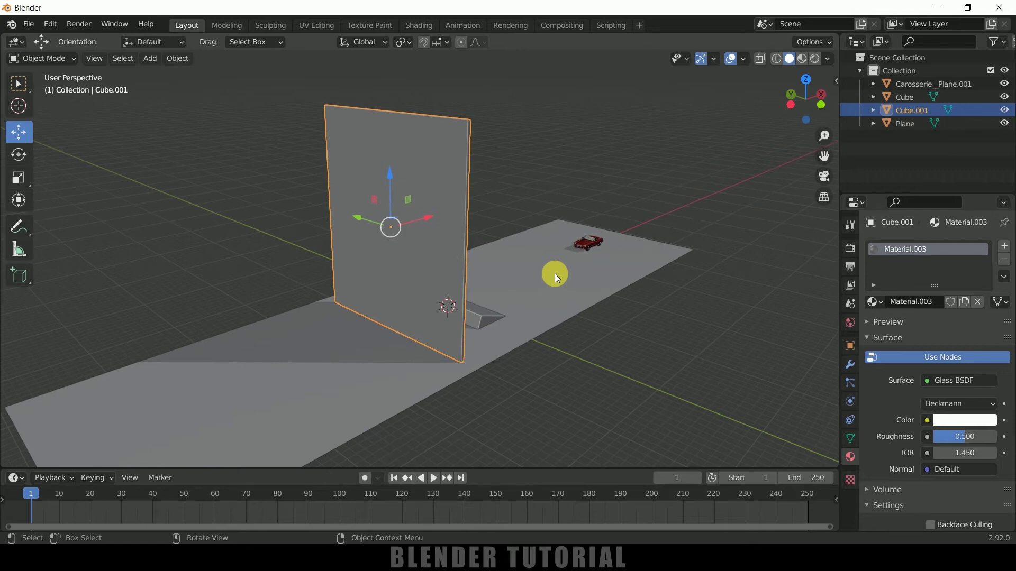
{"action": "middle_click_drag", "start_coordinate": [554, 273], "coordinate": [539, 270]}
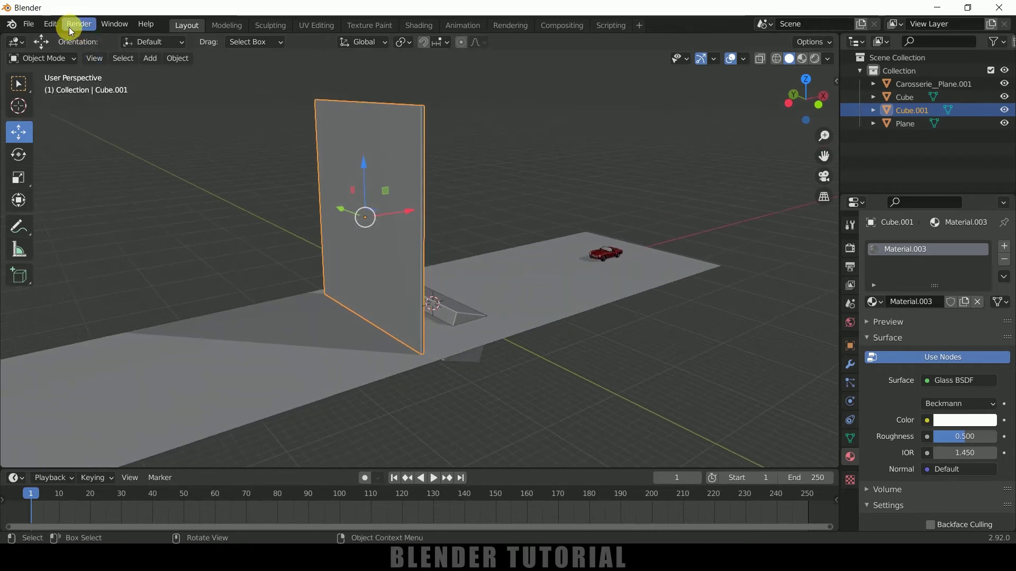
In Preferences > Add-ons, search 'cell' and enable Object: Cell Fracture.
{"action": "left_click", "coordinate": [50, 24]}
{"action": "left_click", "coordinate": [77, 212]}
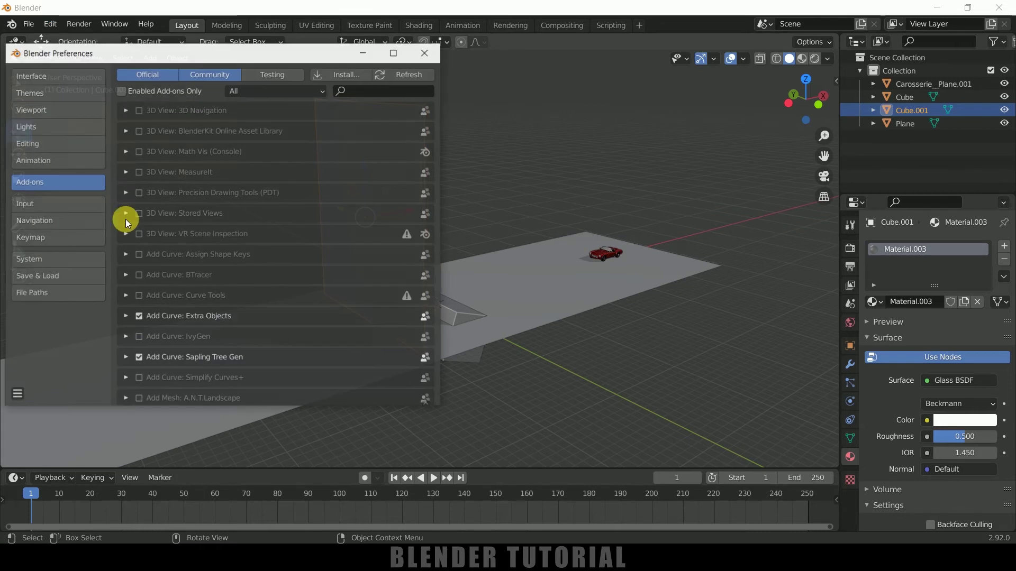
{"action": "left_click", "coordinate": [372, 91]}
{"action": "type", "text": "cell"}
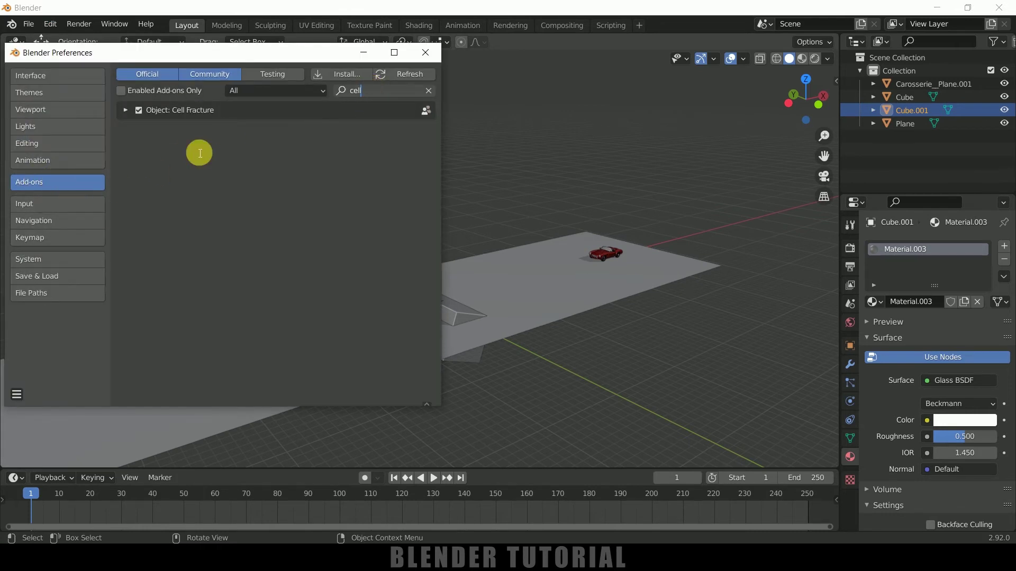
{"action": "left_click", "coordinate": [139, 110]}
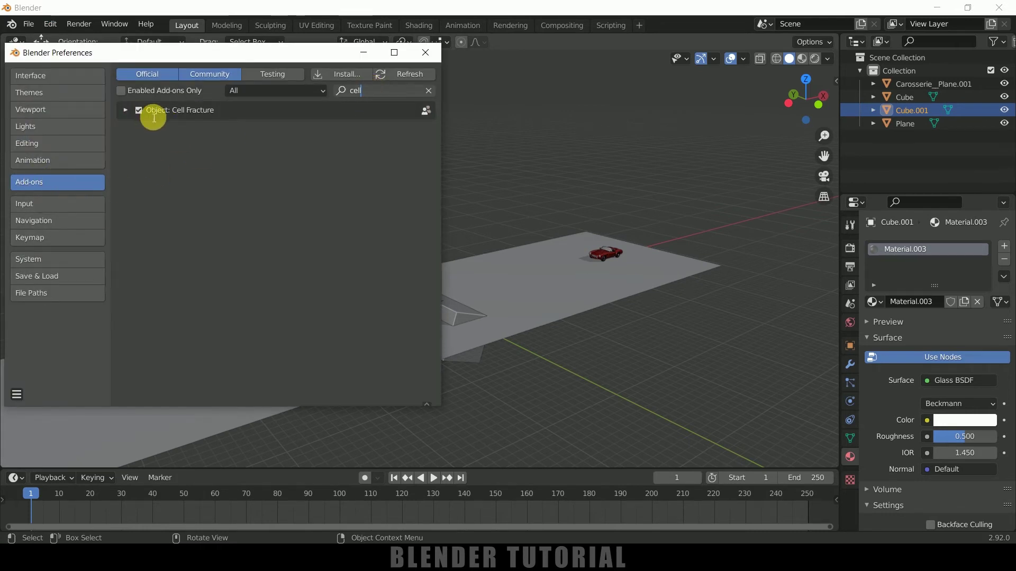
Save the preferences and close the Preferences window.
{"action": "left_click", "coordinate": [16, 395]}
{"action": "left_click", "coordinate": [66, 361]}
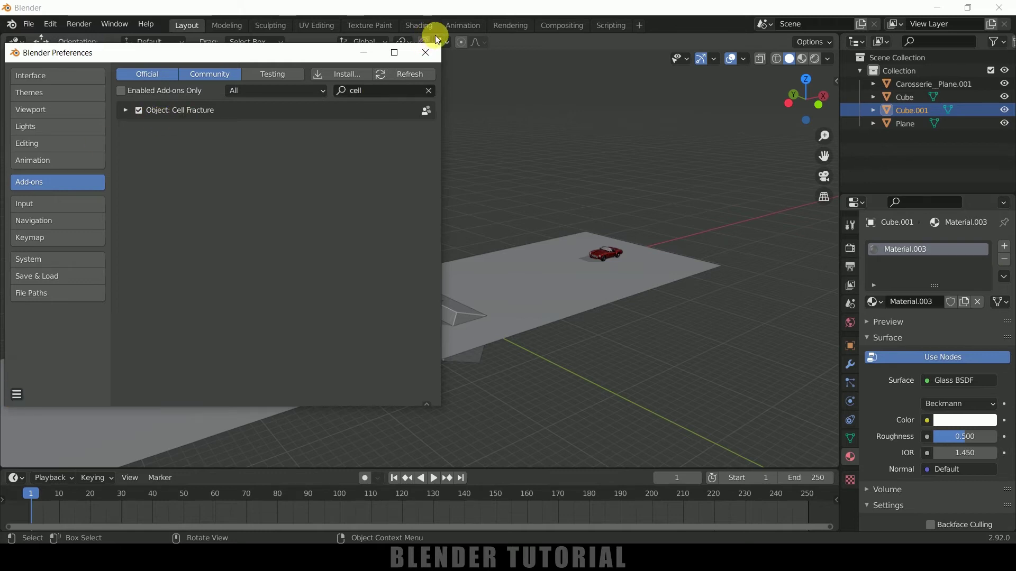
{"action": "left_click", "coordinate": [426, 53]}
{"action": "middle_click_drag", "start_coordinate": [459, 170], "coordinate": [449, 159]}
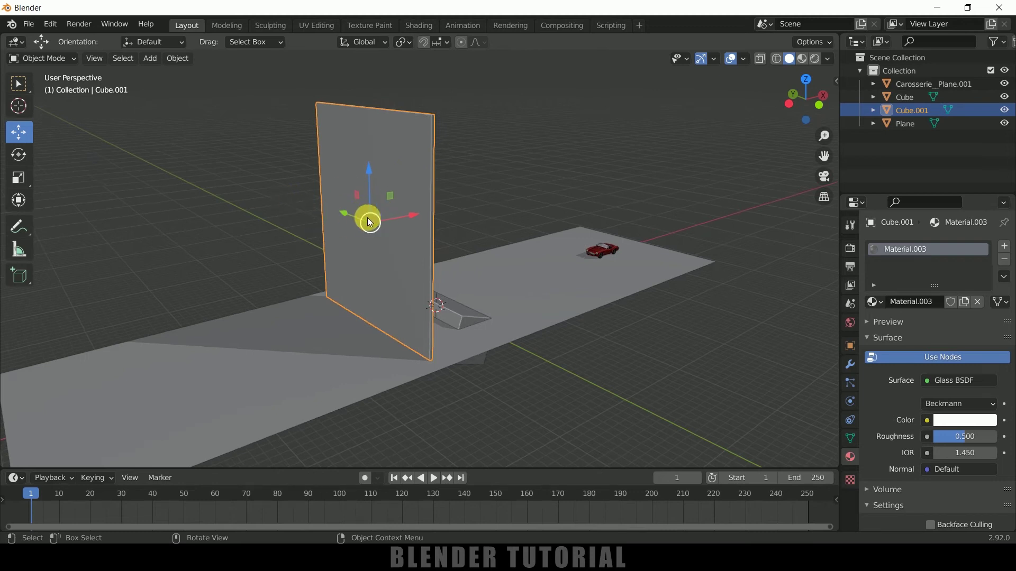
Subdivide the wall plane in Edit Mode with 75 cuts, then return to Object Mode.
{"action": "scroll", "coordinate": [365, 217], "scroll_direction": "up", "scroll_amount": 2}
{"action": "middle_click_drag", "start_coordinate": [447, 210], "coordinate": [415, 183]}
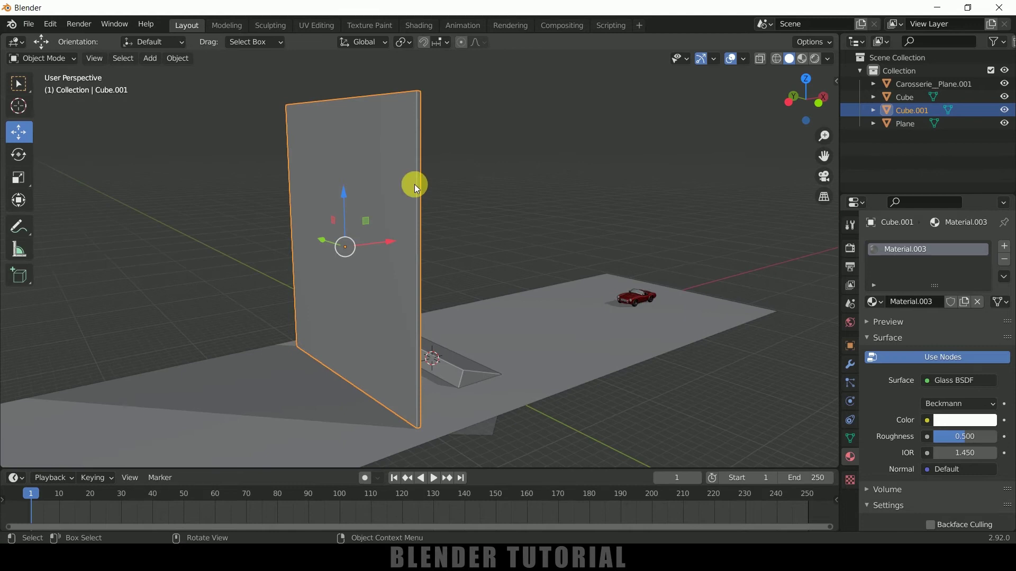
{"action": "key", "text": "Tab"}
{"action": "right_click", "coordinate": [379, 139]}
{"action": "left_click", "coordinate": [379, 138]}
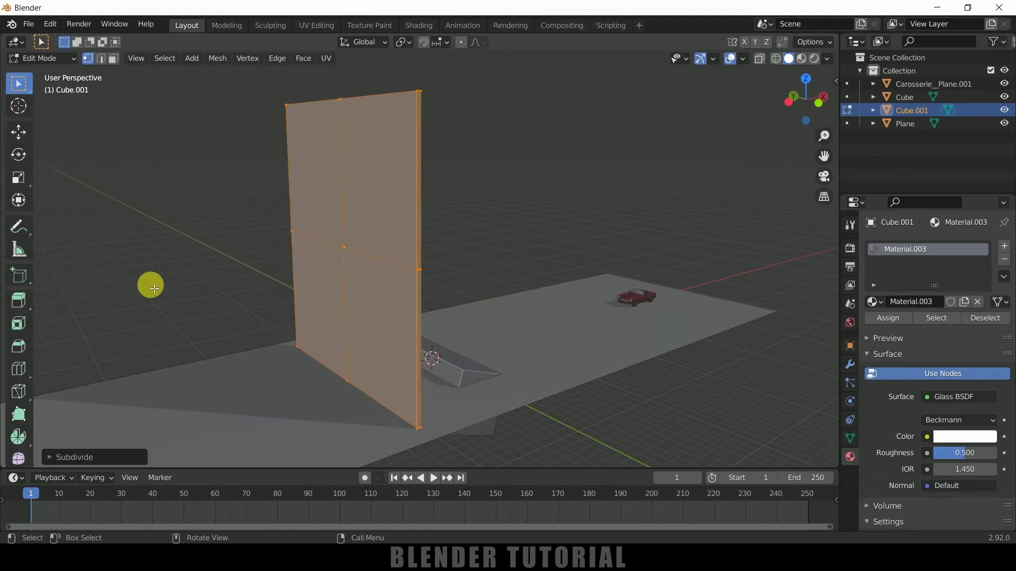
{"action": "left_click", "coordinate": [50, 461]}
{"action": "left_click", "coordinate": [164, 374]}
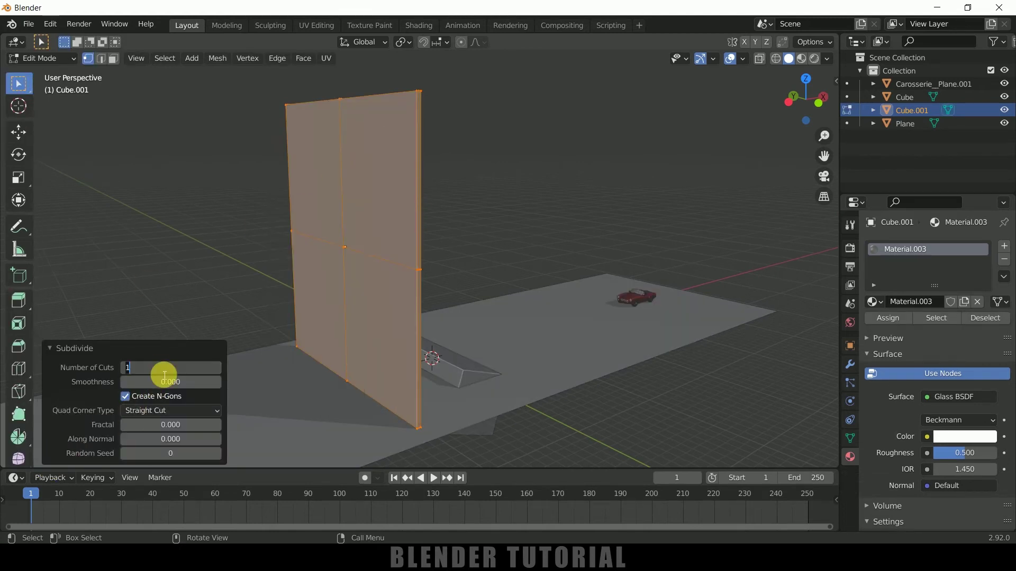
{"action": "type", "text": "75"}
{"action": "key", "text": "Return"}
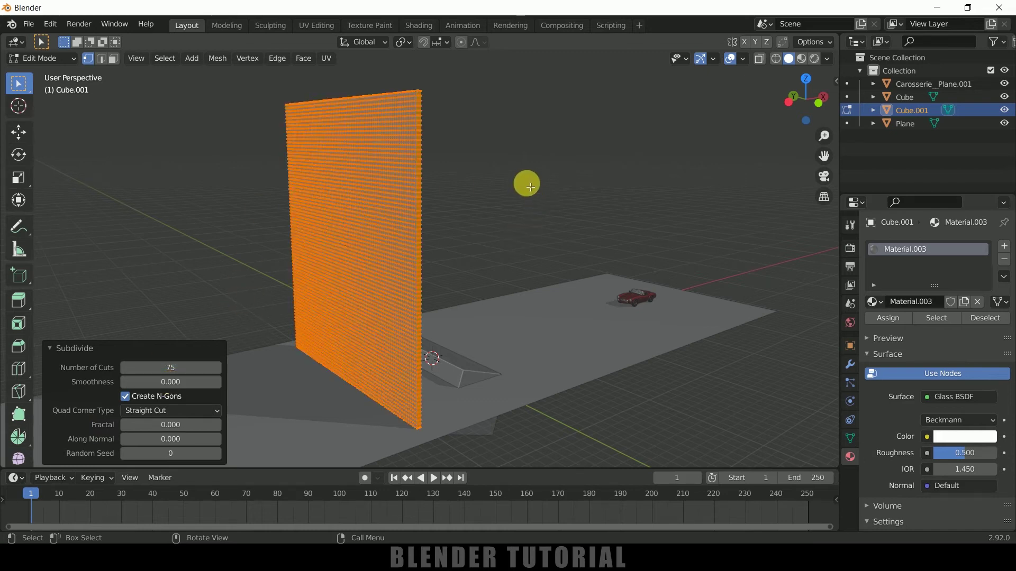
{"action": "key", "text": "Tab"}
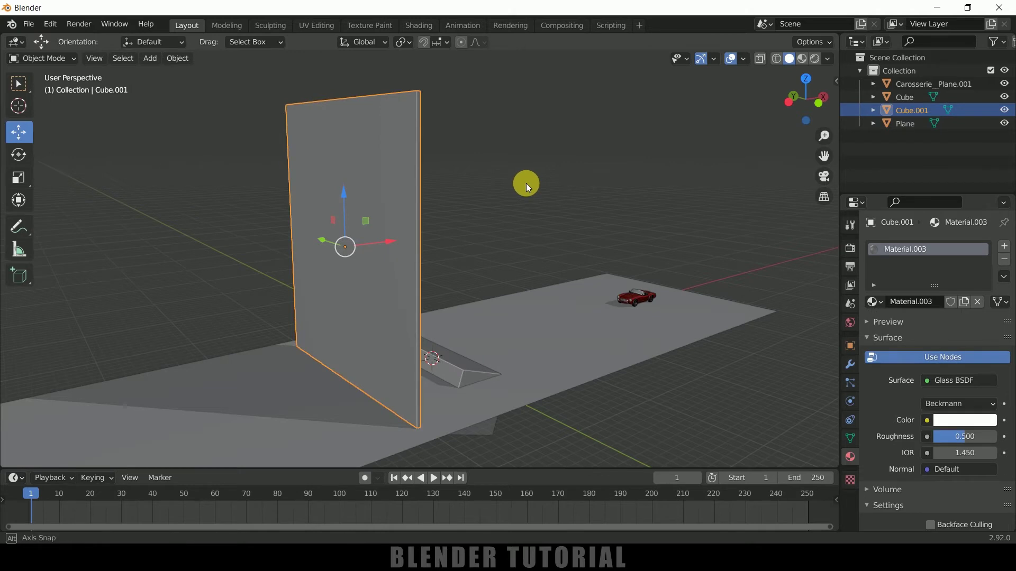
Play the animation to watch the car reach the wall, then return to frame 1.
{"action": "left_click", "coordinate": [433, 478]}
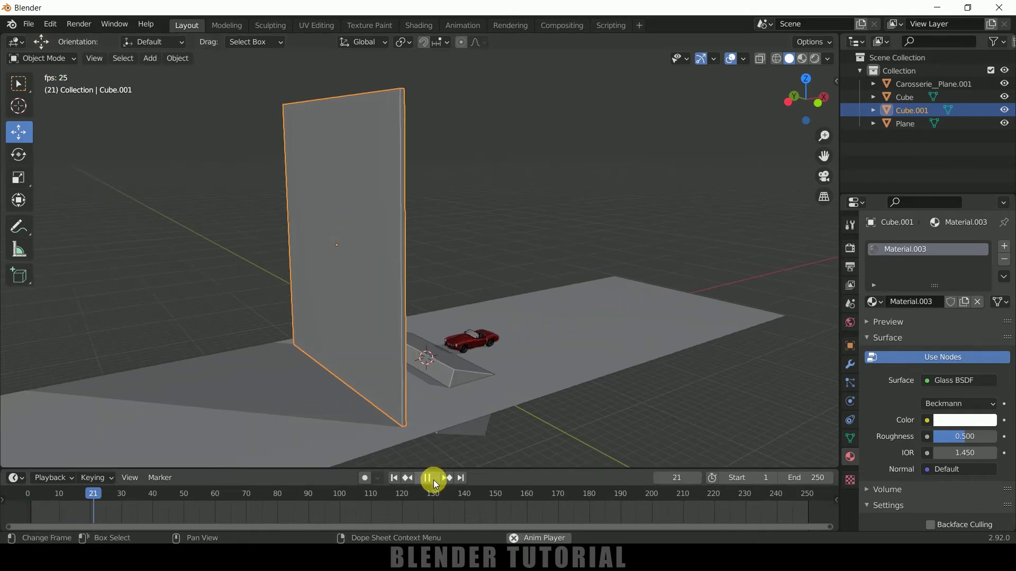
{"action": "left_click", "coordinate": [434, 478]}
{"action": "middle_click_drag", "start_coordinate": [432, 446], "coordinate": [452, 418]}
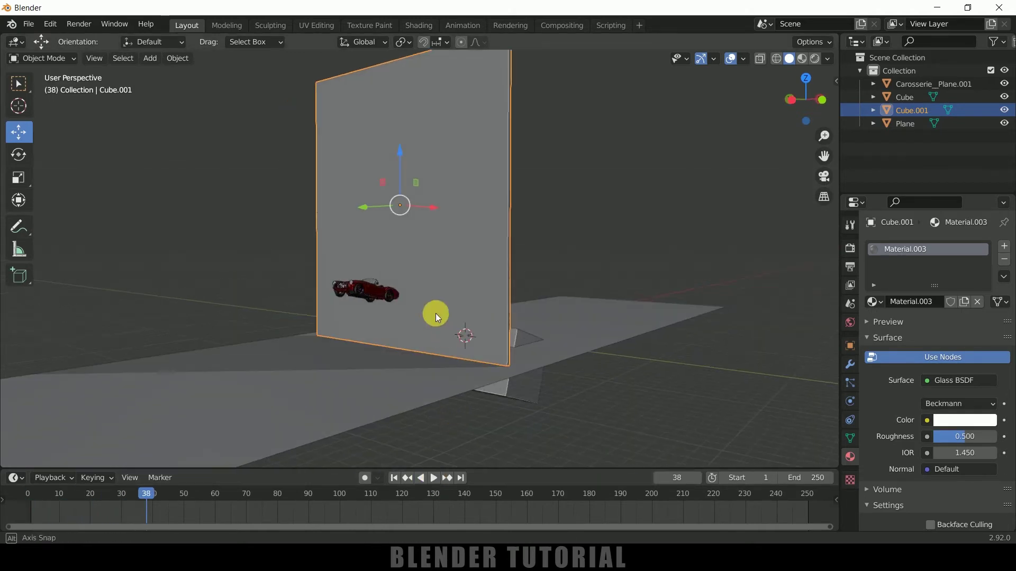
{"action": "left_click_drag", "start_coordinate": [144, 493], "coordinate": [134, 493]}
{"action": "key", "text": "space"}
{"action": "key", "text": "space"}
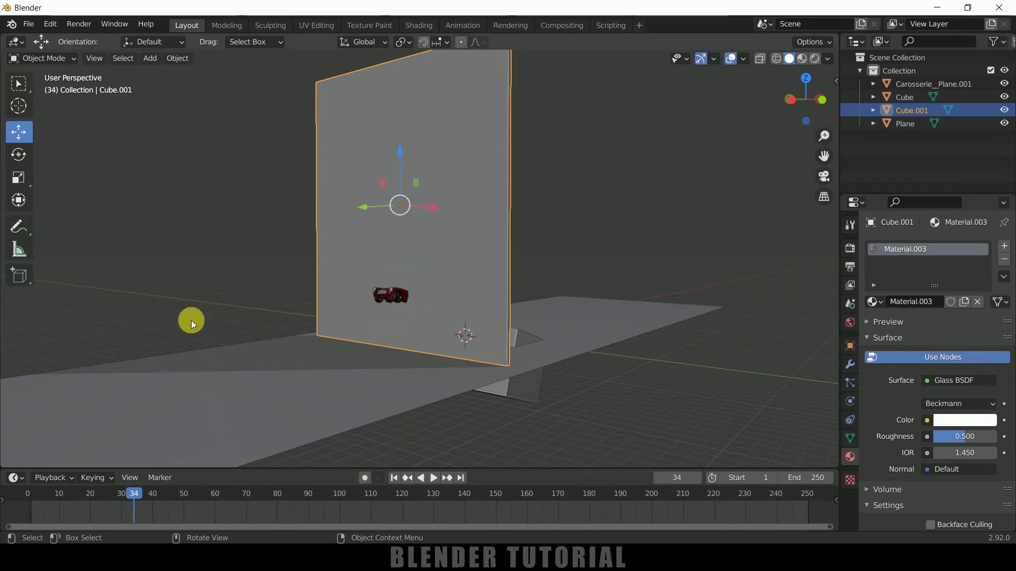
{"action": "middle_click_drag", "start_coordinate": [198, 293], "coordinate": [169, 274]}
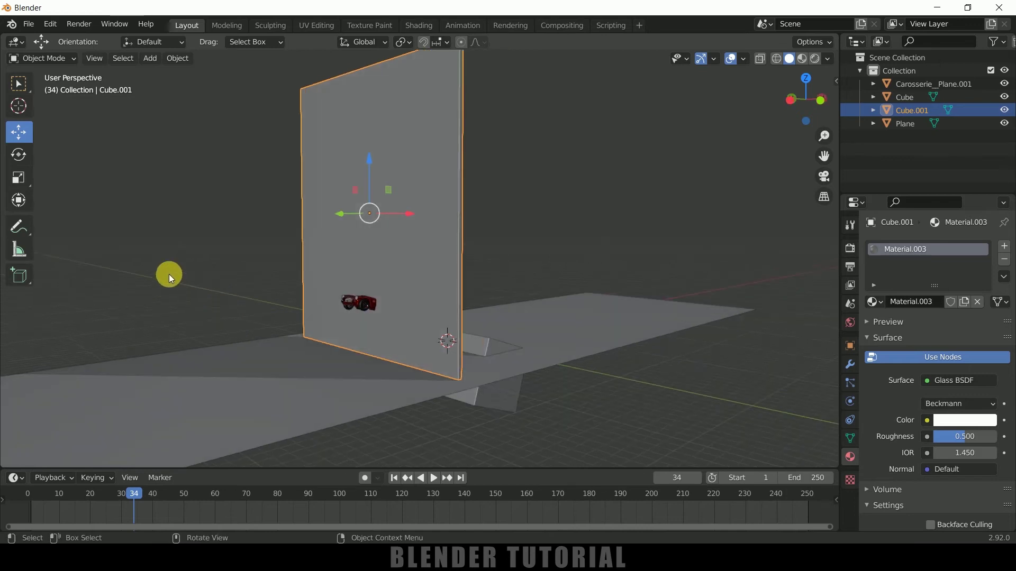
{"action": "left_click", "coordinate": [394, 479]}
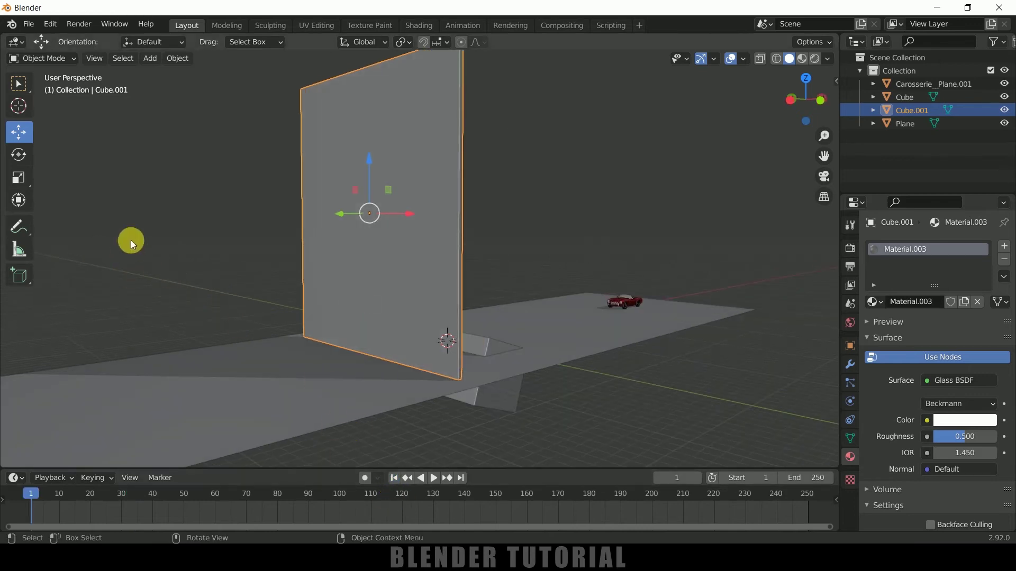
Scribble an annotation mark on the wall's lower middle with the Annotate tool.
{"action": "left_click", "coordinate": [19, 226]}
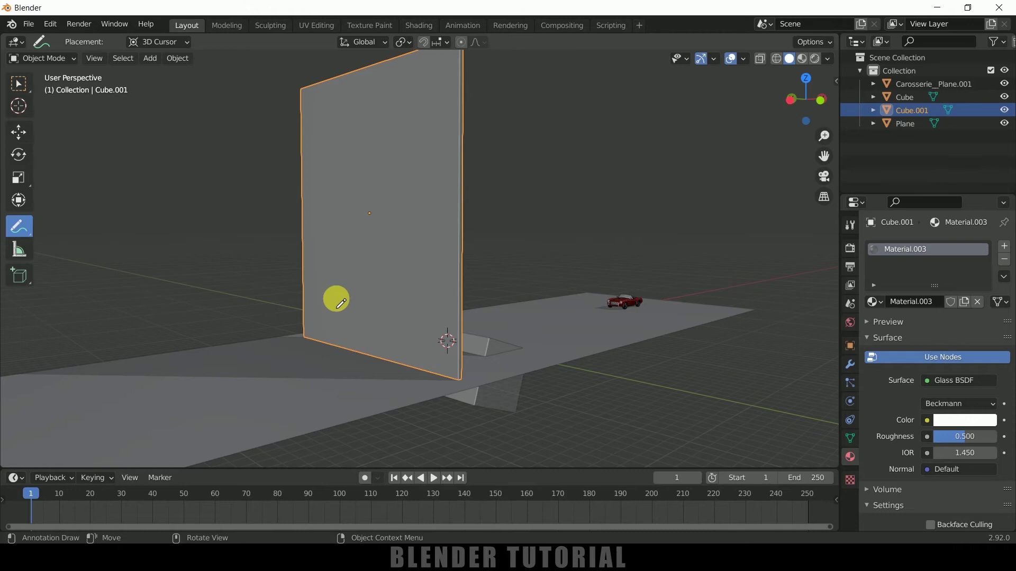
{"action": "mouse_move", "coordinate": [340, 322]}
{"action": "left_mouse_down"}
{"action": "mouse_move", "coordinate": [411, 312]}
{"action": "mouse_move", "coordinate": [375, 278]}
{"action": "mouse_move", "coordinate": [400, 320]}
{"action": "left_mouse_up"}
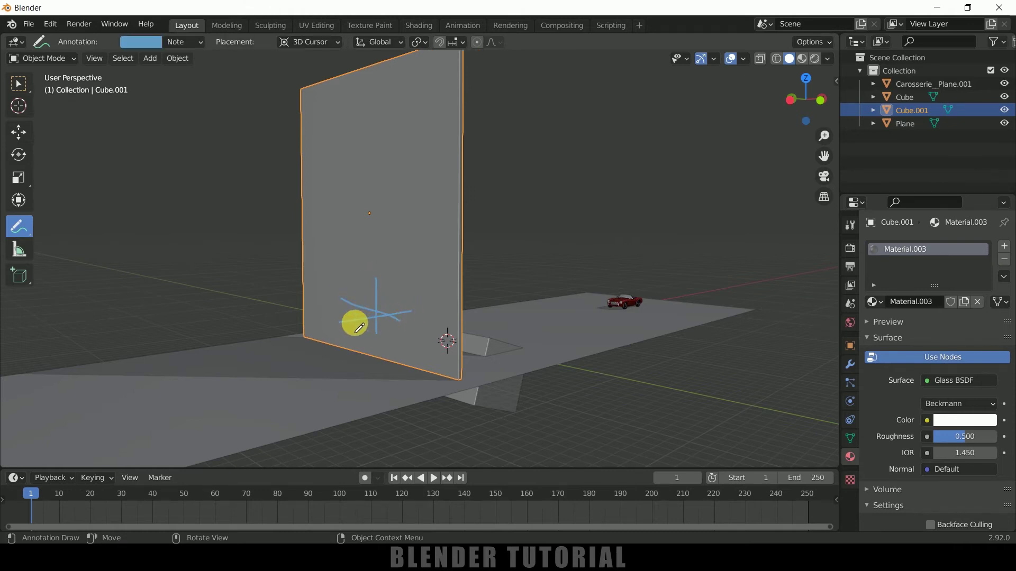
{"action": "middle_click_drag", "start_coordinate": [517, 297], "coordinate": [431, 256]}
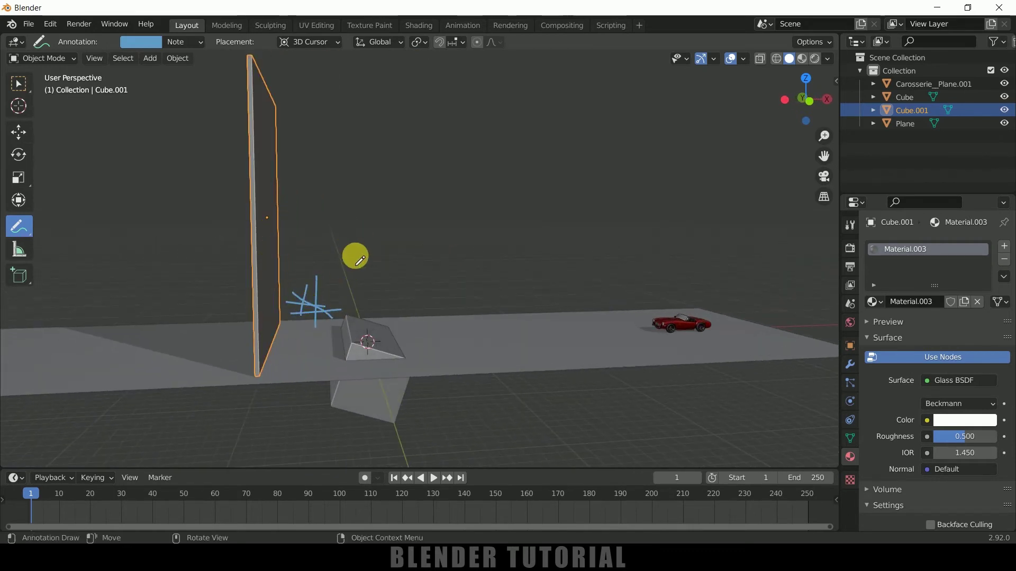
{"action": "middle_click_drag", "start_coordinate": [355, 257], "coordinate": [370, 256]}
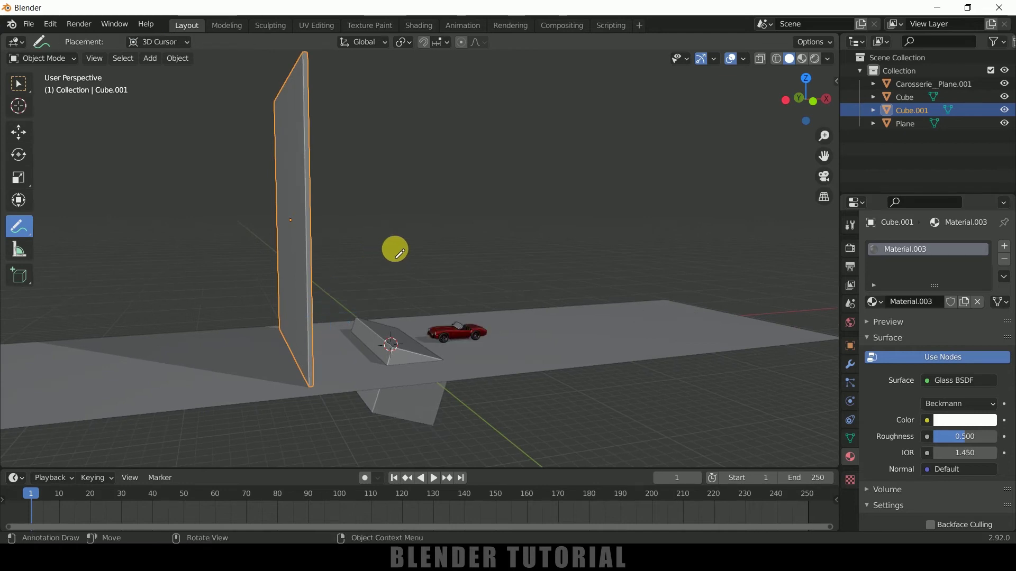
{"action": "middle_click_drag", "start_coordinate": [395, 249], "coordinate": [422, 256]}
Set annotation placement to Surface and draw strokes onto the wall.
{"action": "key", "text": "n"}
{"action": "key", "text": "n"}
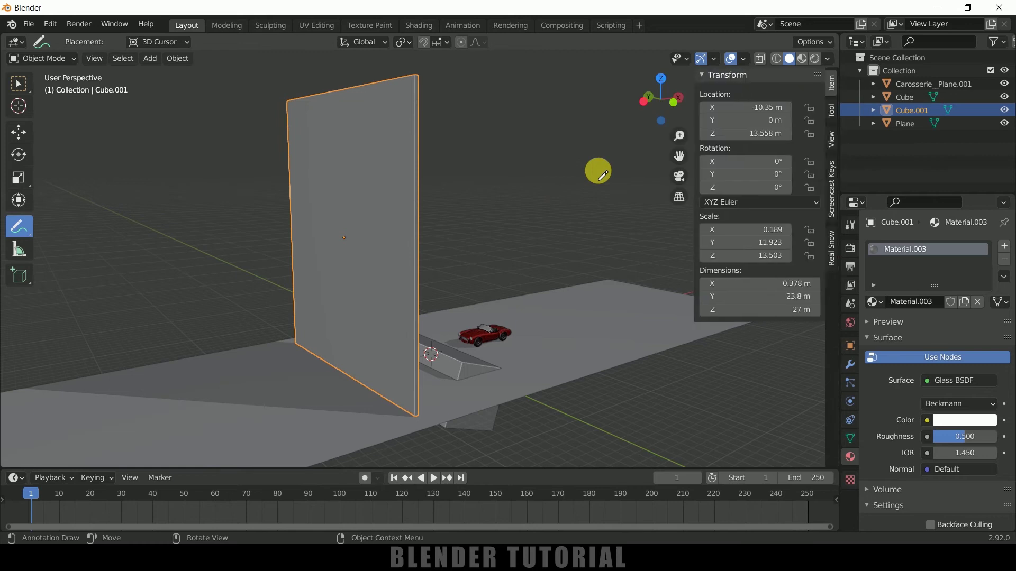
{"action": "left_click", "coordinate": [831, 110]}
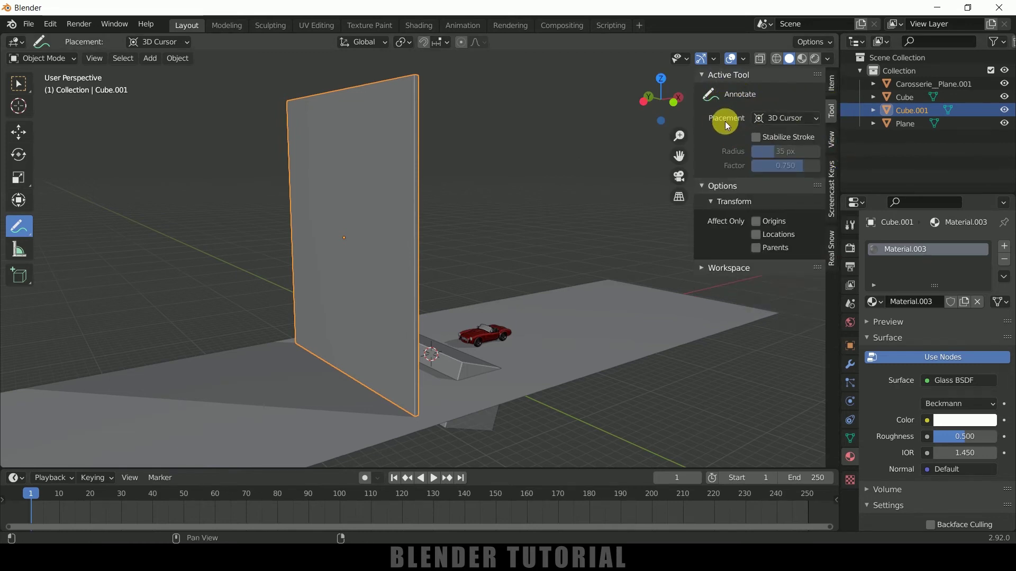
{"action": "left_click", "coordinate": [778, 119]}
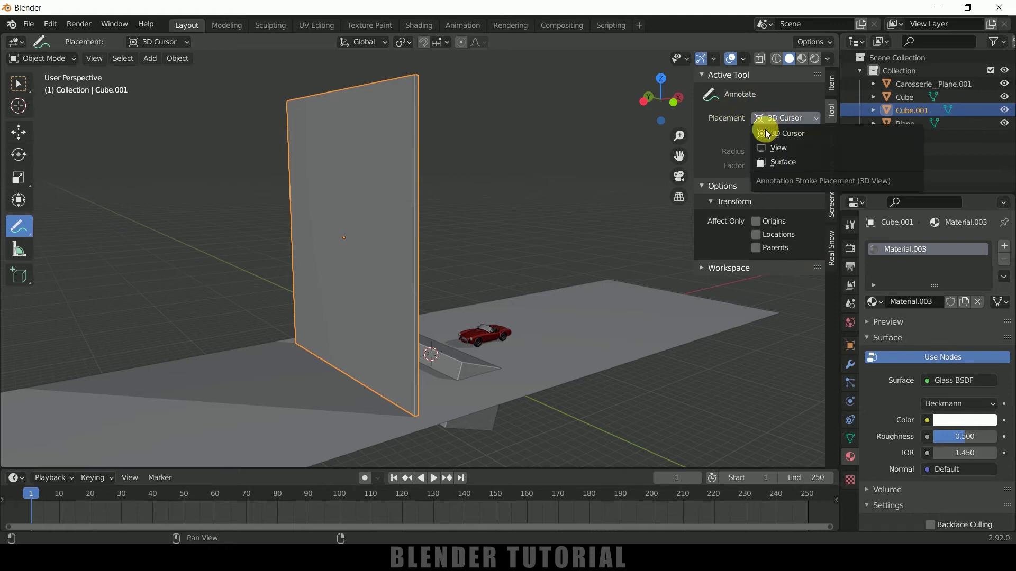
{"action": "left_click", "coordinate": [779, 163]}
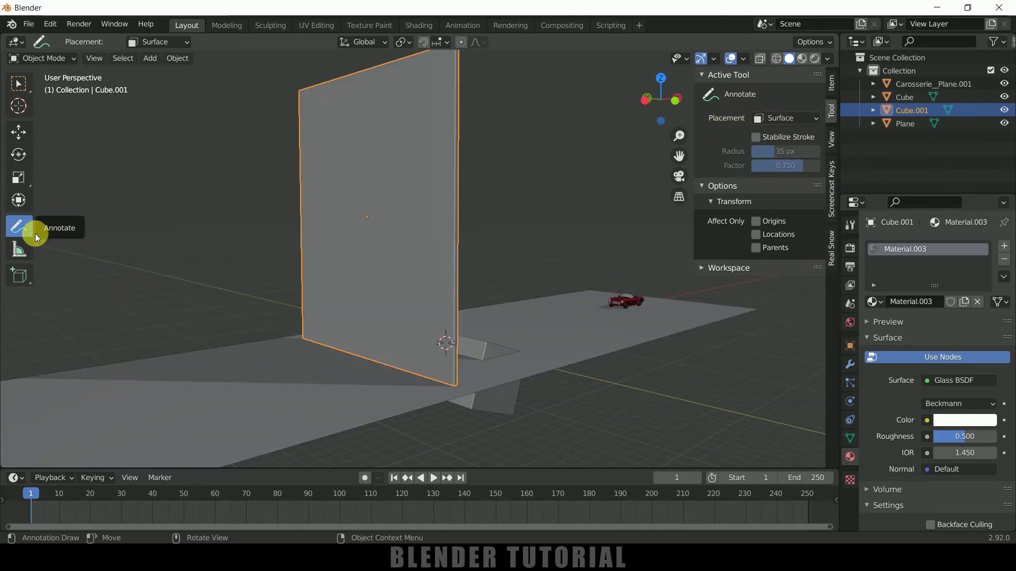
{"action": "middle_click_drag", "start_coordinate": [367, 317], "coordinate": [413, 304]}
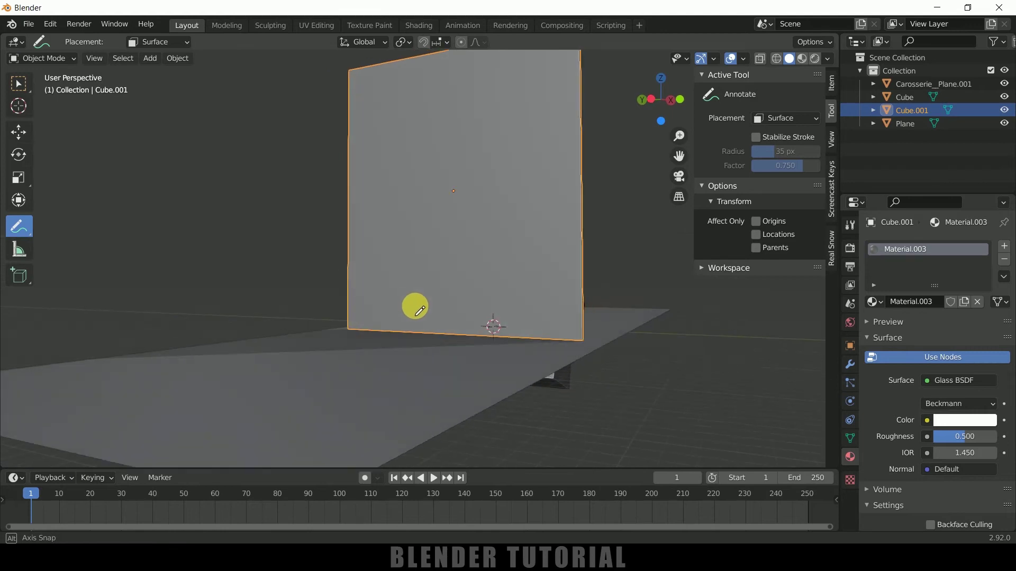
{"action": "mouse_move", "coordinate": [426, 286]}
{"action": "left_mouse_down"}
{"action": "mouse_move", "coordinate": [507, 273]}
{"action": "mouse_move", "coordinate": [440, 269]}
{"action": "mouse_move", "coordinate": [458, 299]}
{"action": "mouse_move", "coordinate": [436, 288]}
{"action": "mouse_move", "coordinate": [474, 259]}
{"action": "mouse_move", "coordinate": [417, 274]}
{"action": "mouse_move", "coordinate": [456, 266]}
{"action": "left_mouse_up"}
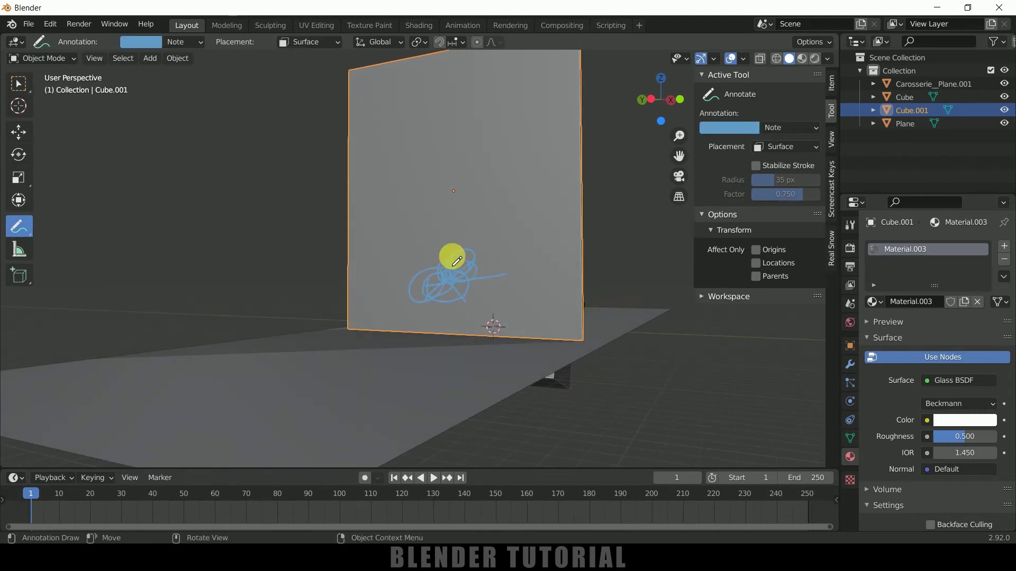
{"action": "middle_click_drag", "start_coordinate": [545, 274], "coordinate": [503, 286]}
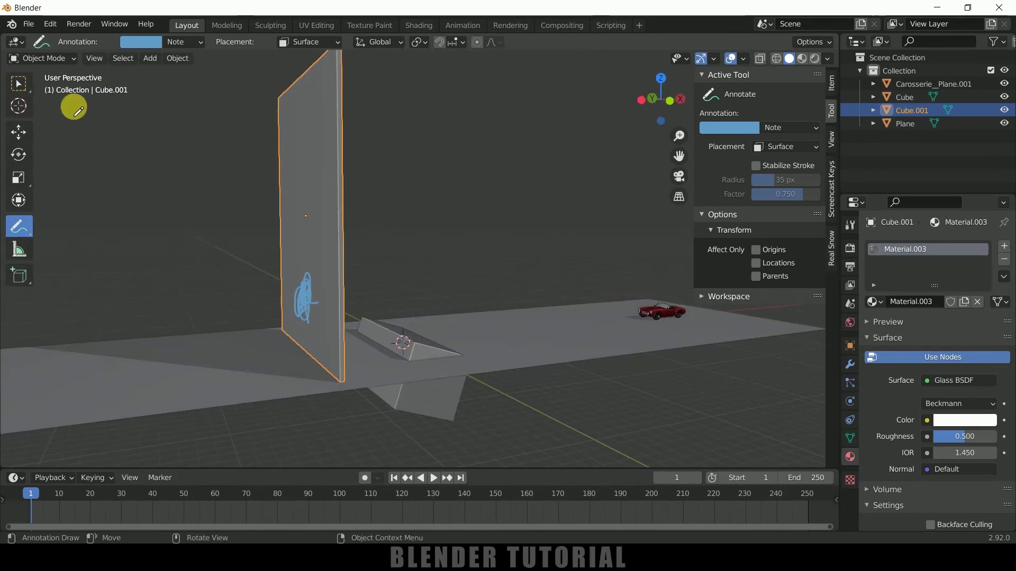
Start Quick Effects > Cell Fracture on the wall and set Source Limit to 150.
{"action": "left_click", "coordinate": [176, 58]}
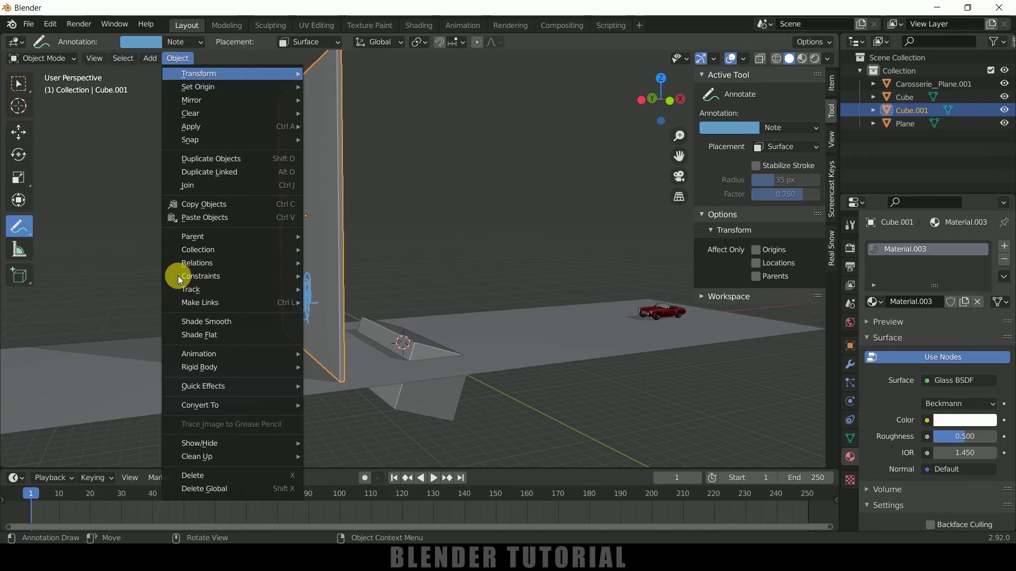
{"action": "mouse_move", "coordinate": [208, 386]}
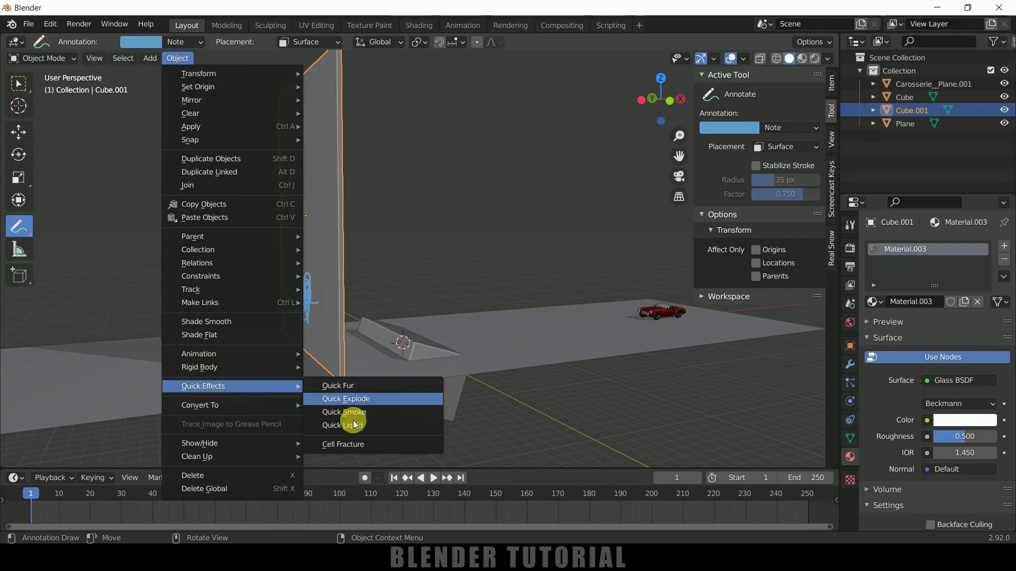
{"action": "left_click", "coordinate": [337, 443]}
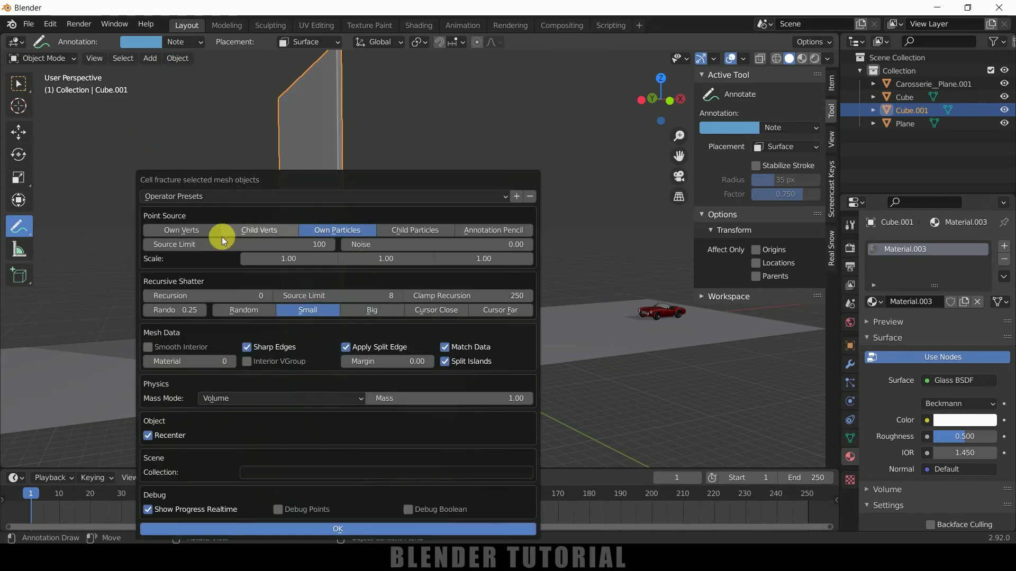
{"action": "left_click_drag", "start_coordinate": [299, 182], "coordinate": [487, 134]}
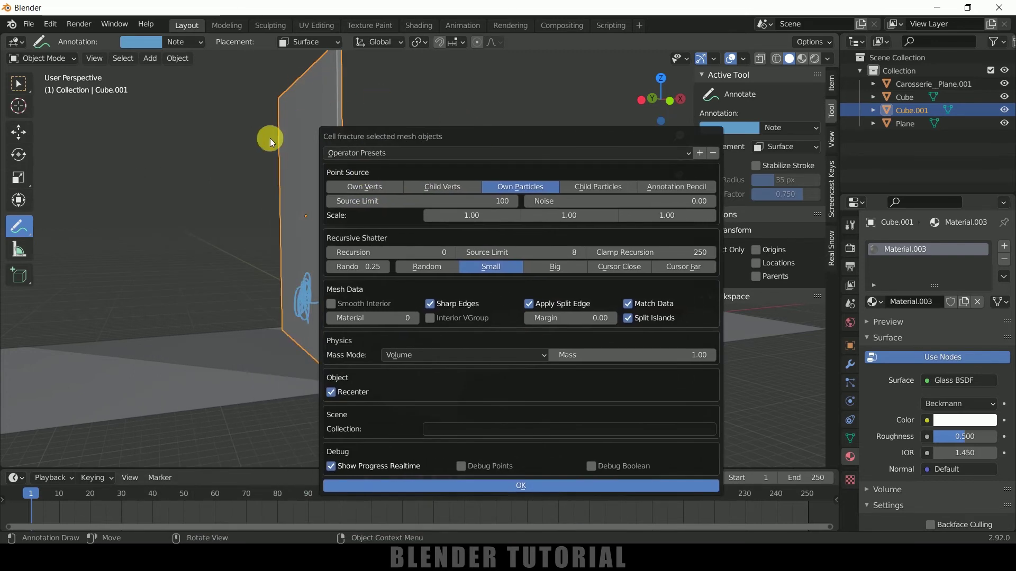
{"action": "left_click", "coordinate": [442, 203]}
{"action": "type", "text": "150"}
{"action": "key", "text": "Return"}
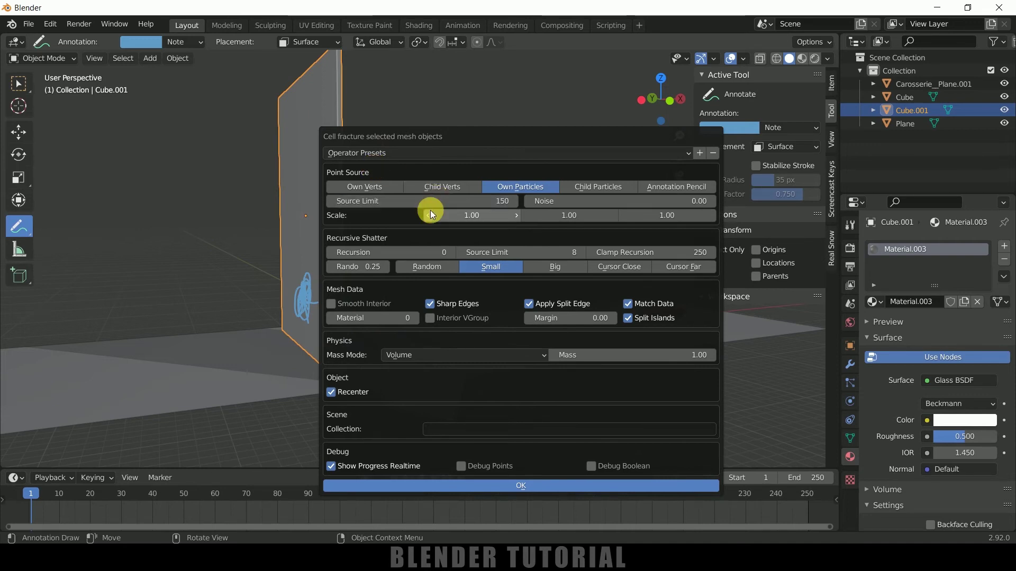
Set Recursion to 1 and collection 'glass pieces', then run the fracture.
{"action": "left_click", "coordinate": [379, 254]}
{"action": "type", "text": "1"}
{"action": "key", "text": "Return"}
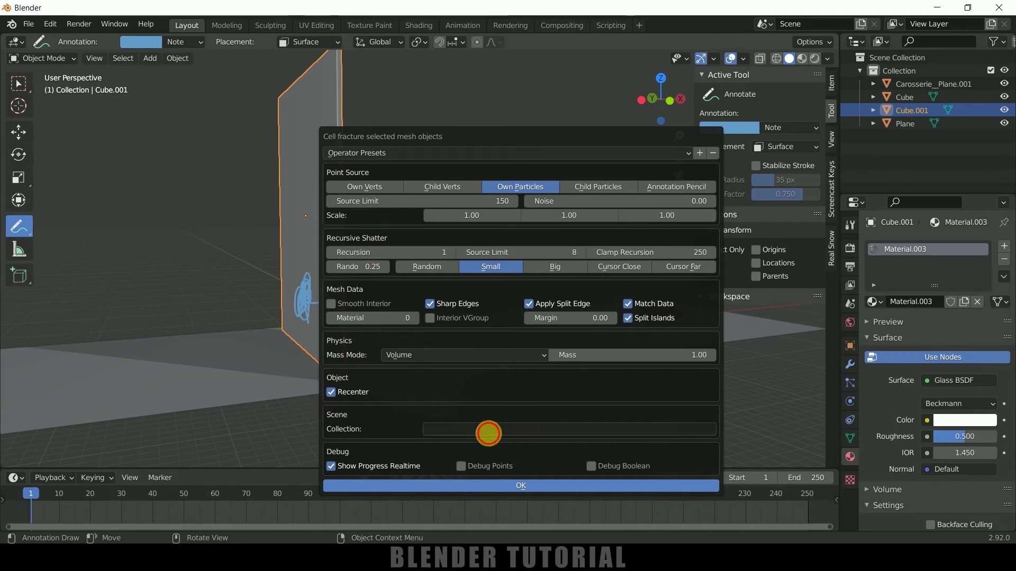
{"action": "left_click", "coordinate": [493, 438]}
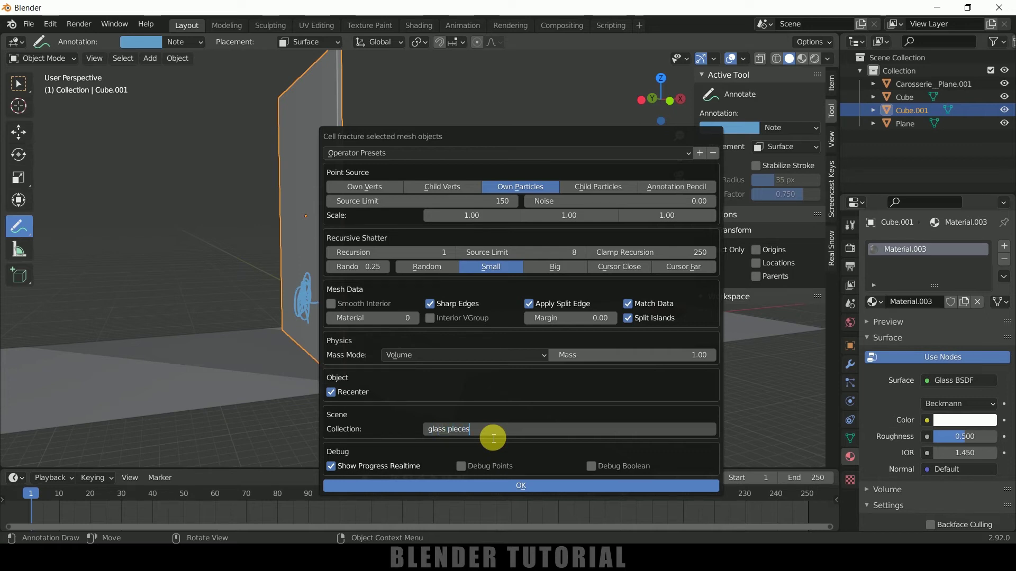
{"action": "type", "text": "glass pieces"}
{"action": "key", "text": "Return"}
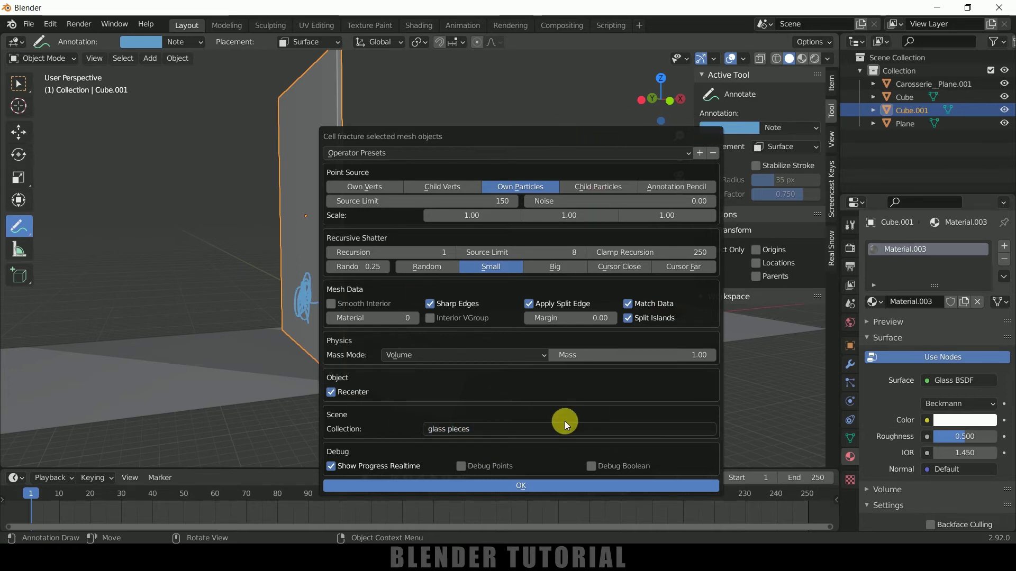
{"action": "left_click", "coordinate": [525, 481]}
{"action": "middle_click_drag", "start_coordinate": [428, 261], "coordinate": [340, 296]}
{"action": "middle_click_drag", "start_coordinate": [539, 281], "coordinate": [508, 284]}
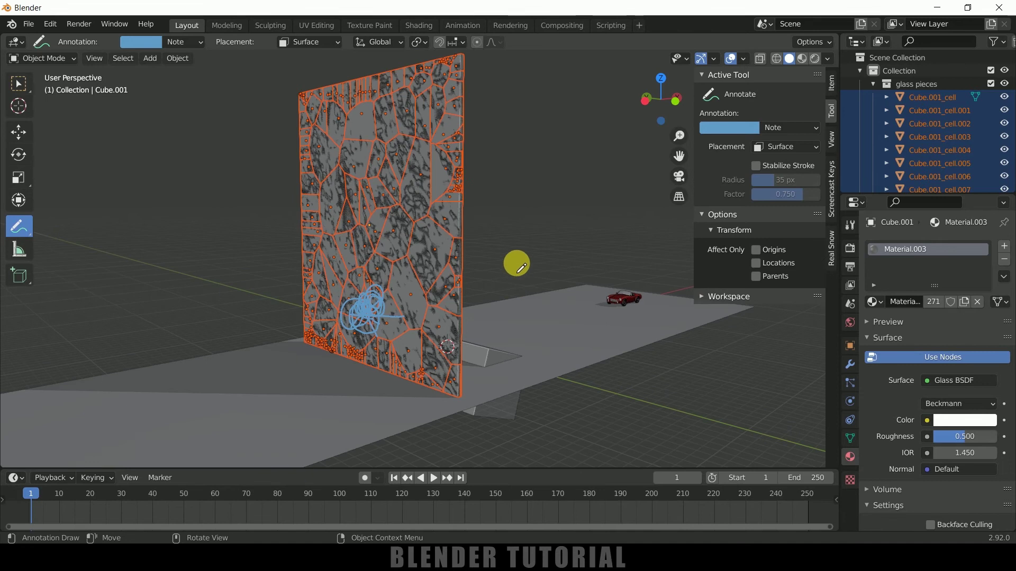
Select the original Cube.001 in the outliner, move it aside and delete it.
{"action": "left_click", "coordinate": [872, 83]}
{"action": "left_click", "coordinate": [909, 125]}
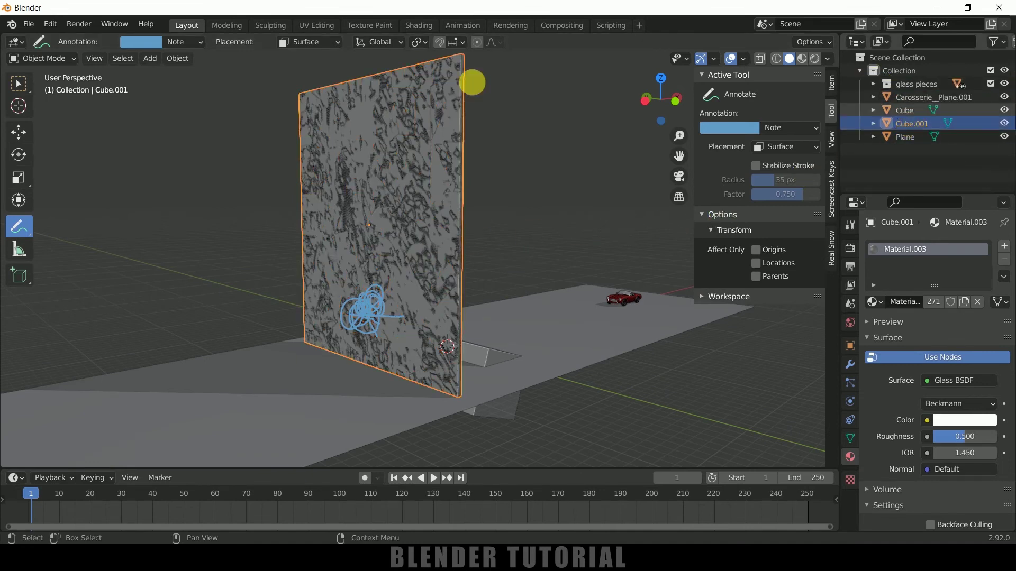
{"action": "left_click", "coordinate": [19, 131]}
{"action": "left_click_drag", "start_coordinate": [418, 231], "coordinate": [318, 248]}
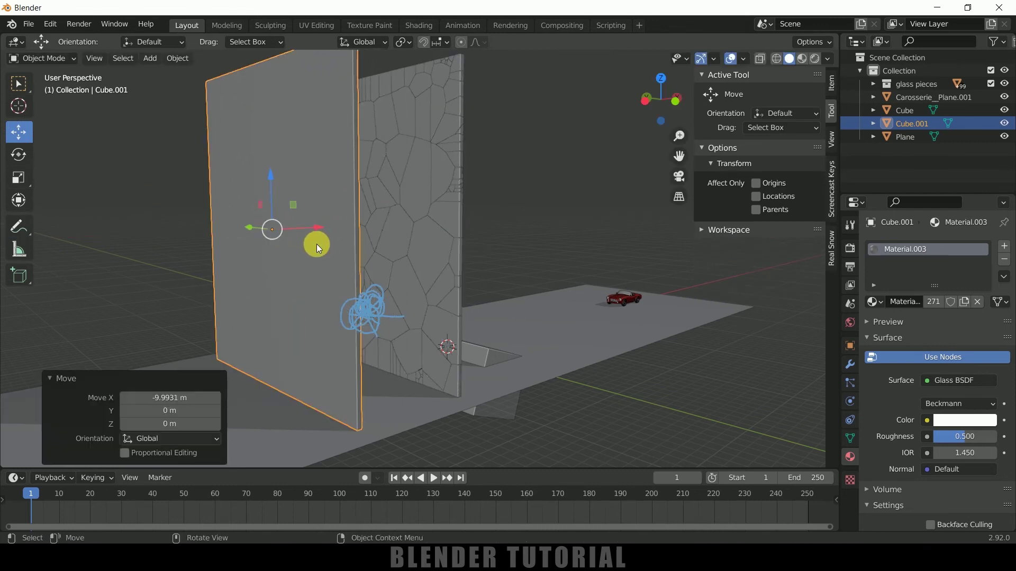
{"action": "key", "text": "Delete"}
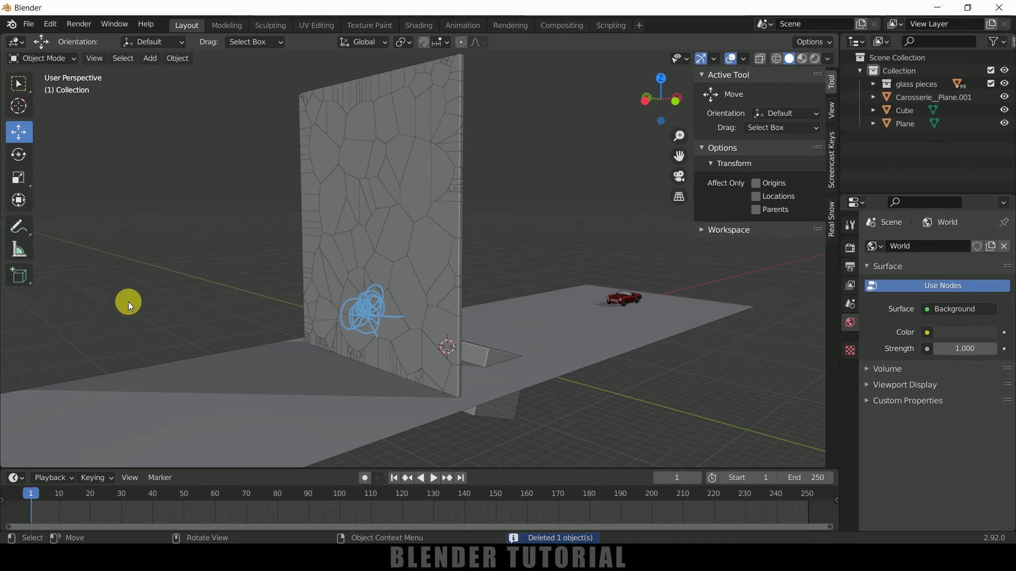
{"action": "middle_click_drag", "start_coordinate": [351, 339], "coordinate": [379, 313]}
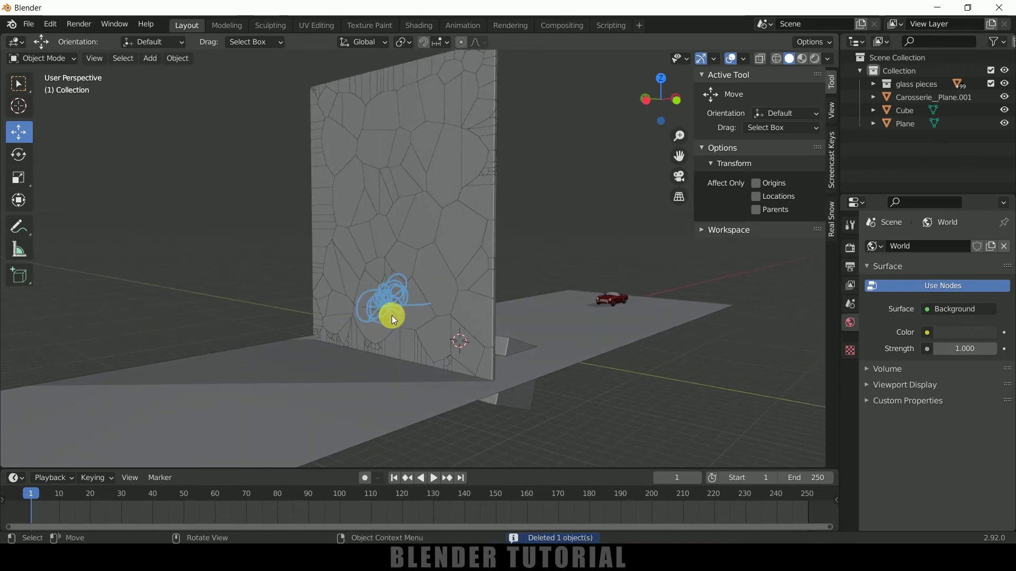
Erase the blue annotation scribble with the Annotate Eraser.
{"action": "left_click", "coordinate": [20, 229]}
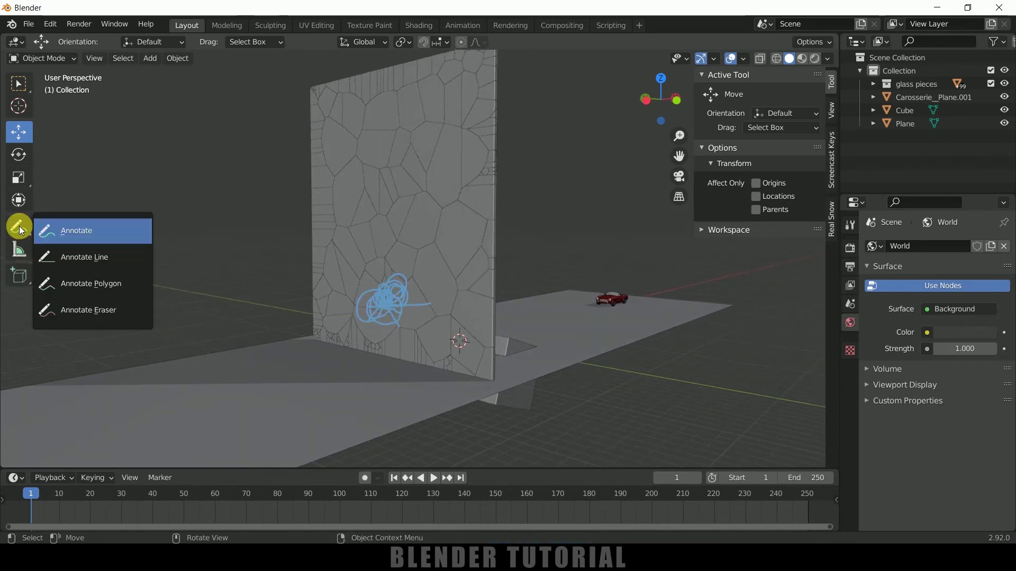
{"action": "left_click", "coordinate": [75, 312]}
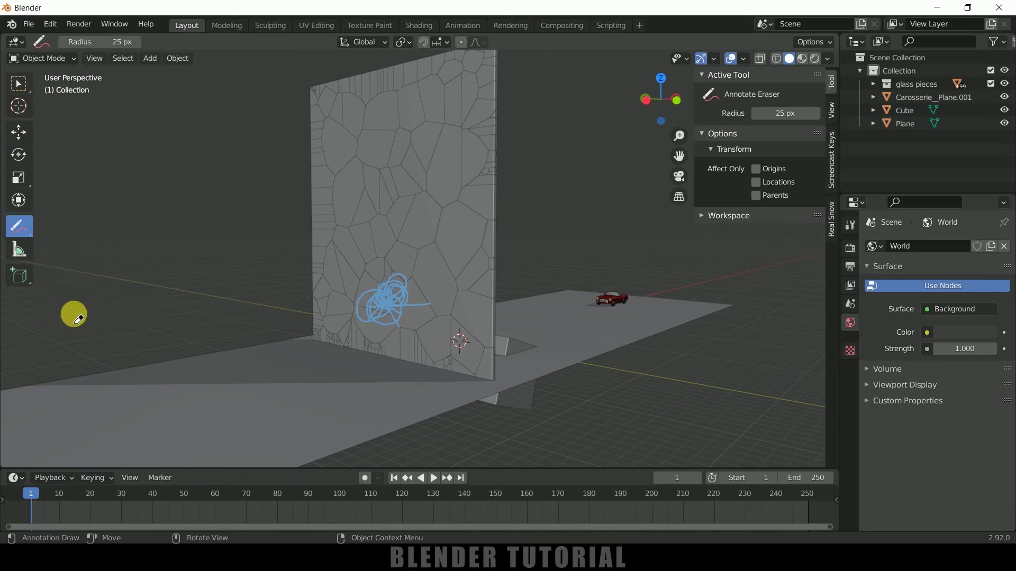
{"action": "mouse_move", "coordinate": [335, 332]}
{"action": "left_mouse_down"}
{"action": "mouse_move", "coordinate": [341, 341]}
{"action": "mouse_move", "coordinate": [432, 280]}
{"action": "left_mouse_up"}
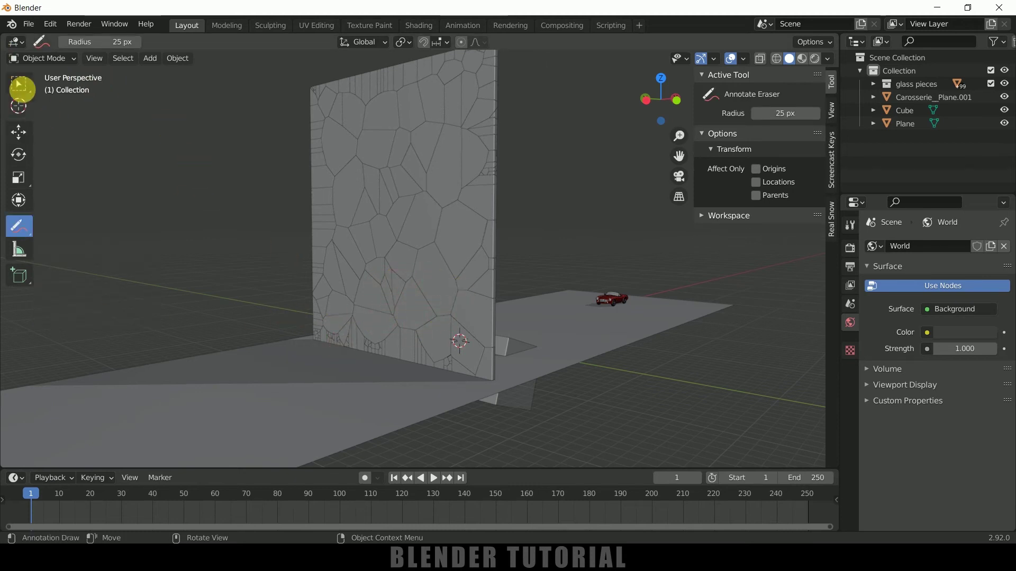
{"action": "left_click", "coordinate": [19, 83]}
Hide the ground Plane and the ramp Cube in the outliner.
{"action": "middle_click_drag", "start_coordinate": [141, 154], "coordinate": [267, 242]}
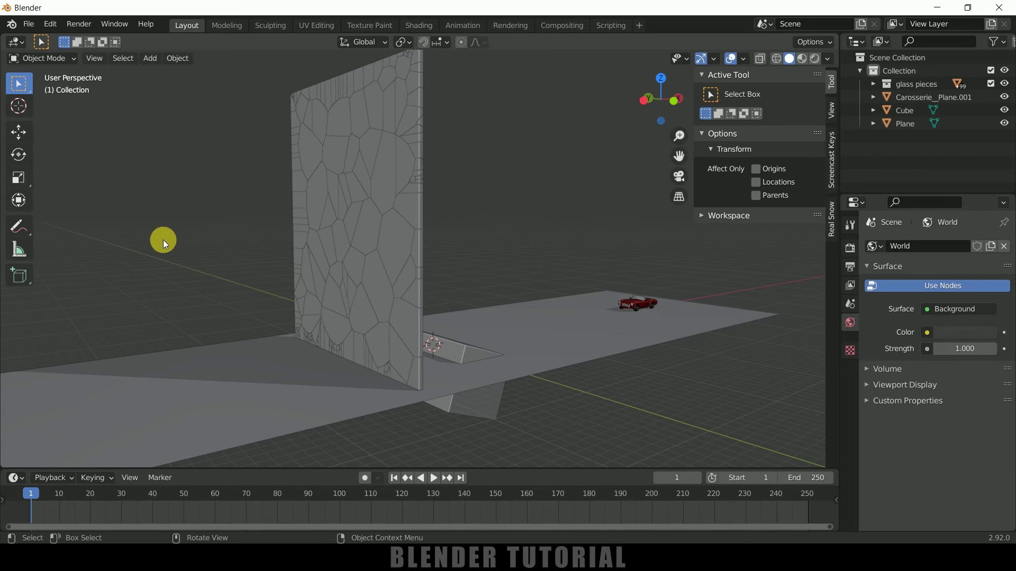
{"action": "left_click", "coordinate": [334, 153]}
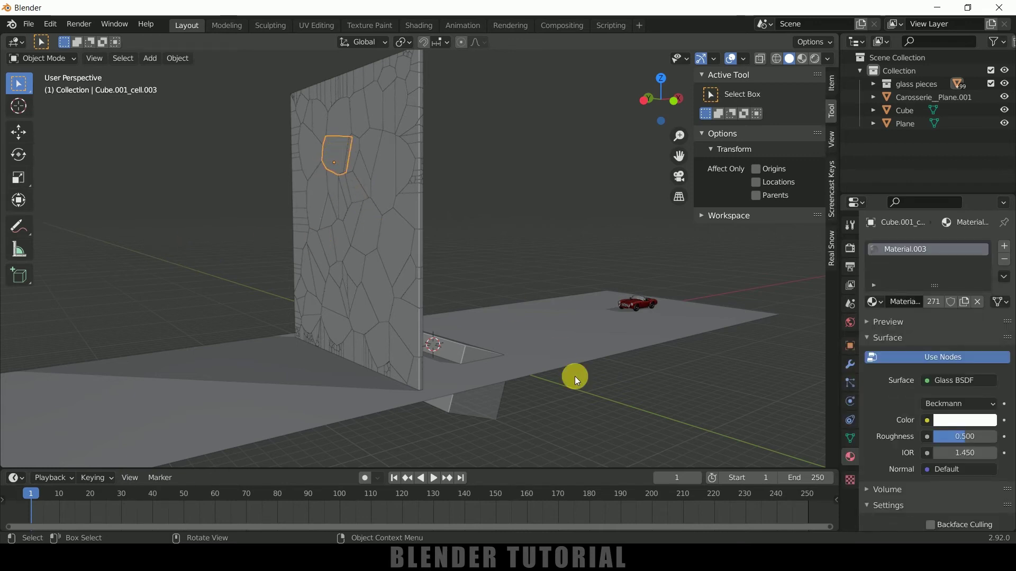
{"action": "left_click", "coordinate": [523, 361]}
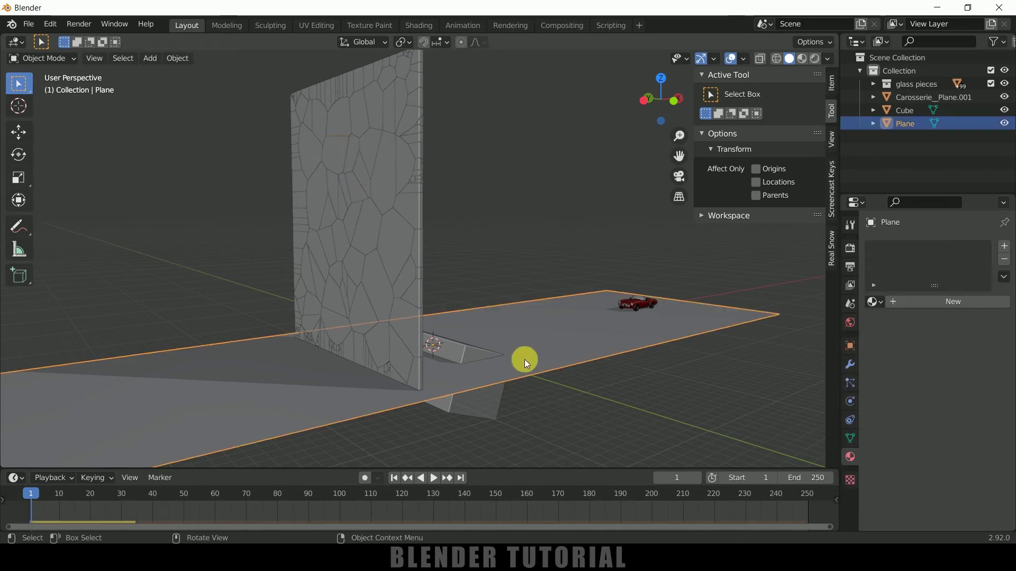
{"action": "left_click", "coordinate": [1005, 122]}
{"action": "left_click", "coordinate": [1005, 111]}
Make glass piece Cube.001_cell.003 an Active rigid body and play to test it.
{"action": "left_click", "coordinate": [334, 152]}
{"action": "middle_click_drag", "start_coordinate": [334, 152], "coordinate": [474, 247]}
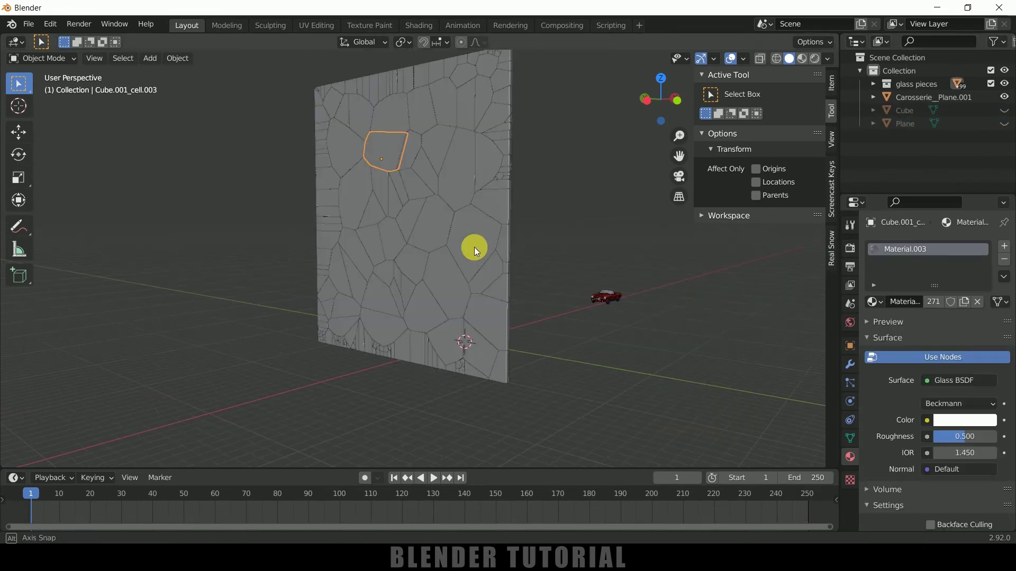
{"action": "left_click", "coordinate": [850, 402]}
{"action": "left_click", "coordinate": [945, 350]}
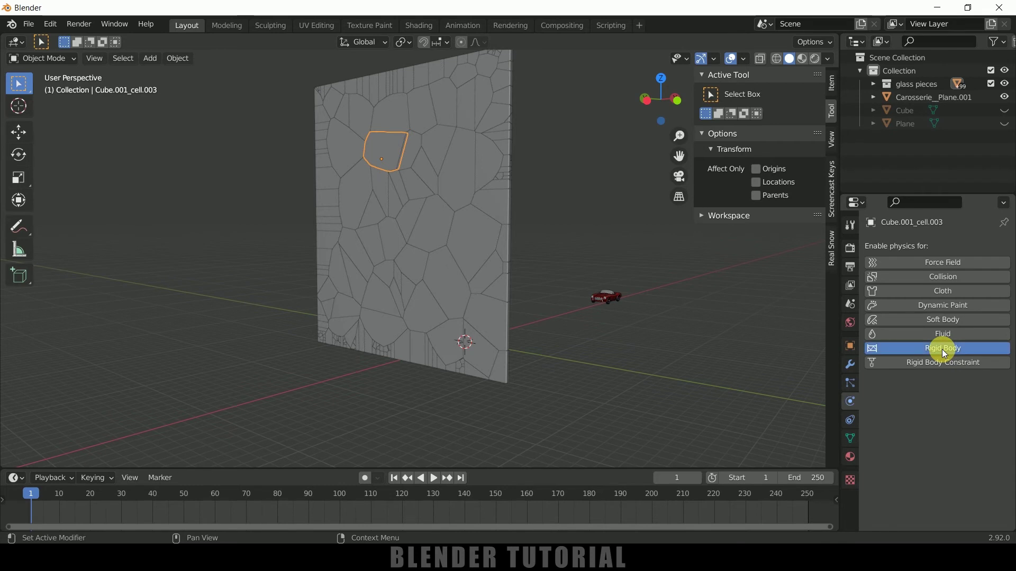
{"action": "left_click", "coordinate": [427, 479]}
{"action": "left_click", "coordinate": [430, 479]}
{"action": "key", "text": "shift+Left"}
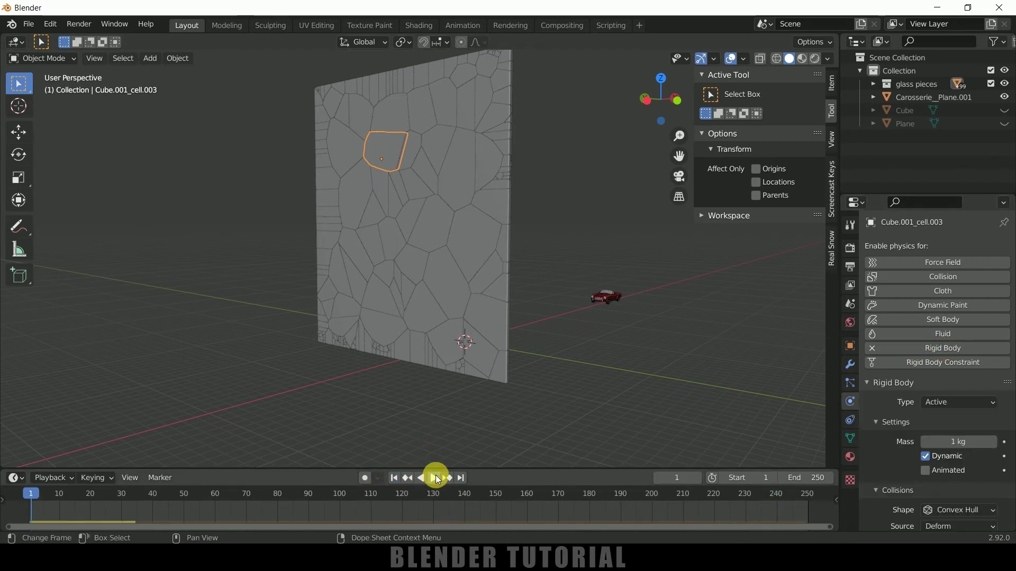
{"action": "left_click", "coordinate": [436, 475]}
Box-select all glass pieces and apply Rigid Body > Copy from Active.
{"action": "key", "text": "space"}
{"action": "left_click", "coordinate": [403, 486]}
{"action": "middle_click_drag", "start_coordinate": [531, 391], "coordinate": [339, 175]}
{"action": "middle_click_drag", "start_coordinate": [468, 216], "coordinate": [463, 382]}
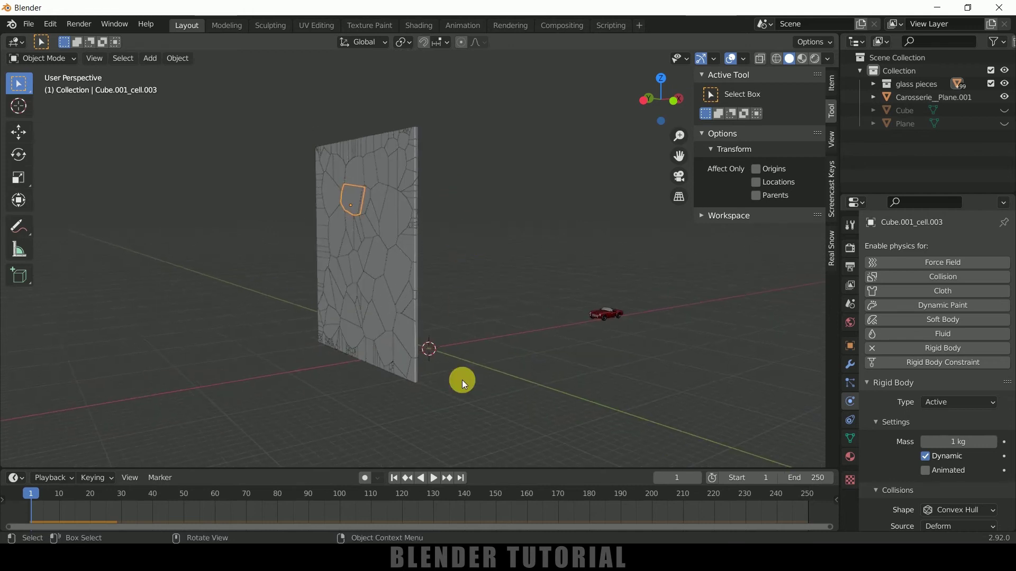
{"action": "key", "text": "b"}
{"action": "left_click_drag", "start_coordinate": [458, 408], "coordinate": [284, 97]}
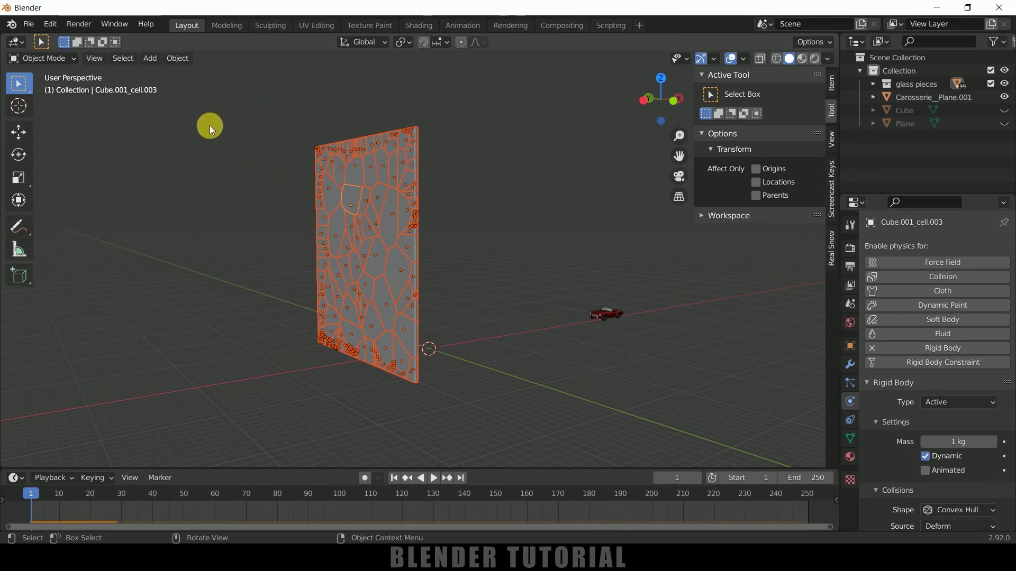
{"action": "left_click", "coordinate": [182, 59]}
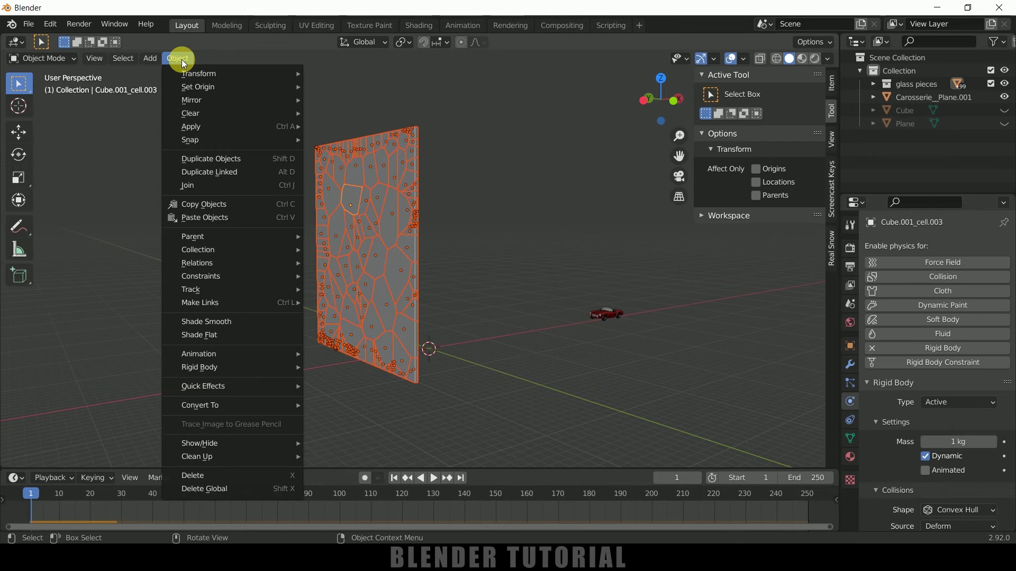
{"action": "mouse_move", "coordinate": [223, 366]}
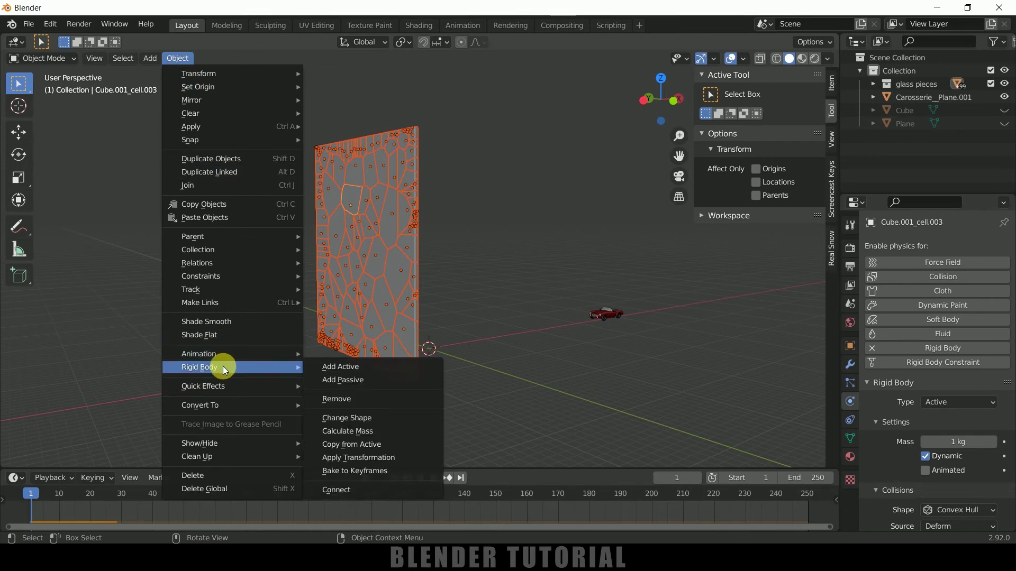
{"action": "left_click", "coordinate": [344, 448]}
Select a bottom glass piece, play the collapse, then rewind to frame 1.
{"action": "left_click", "coordinate": [415, 271]}
{"action": "left_click", "coordinate": [483, 228]}
{"action": "left_click", "coordinate": [391, 323]}
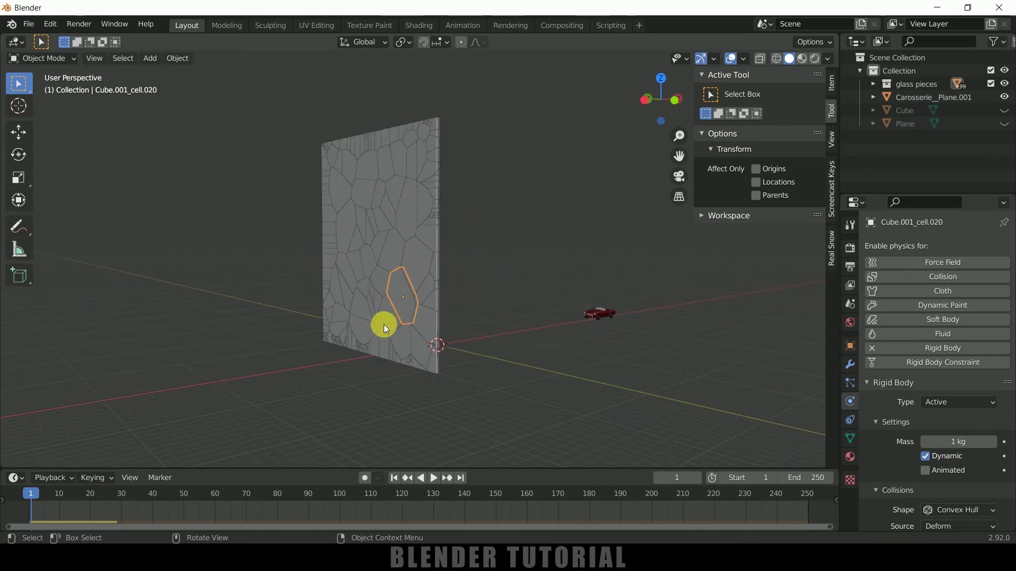
{"action": "left_click", "coordinate": [436, 477]}
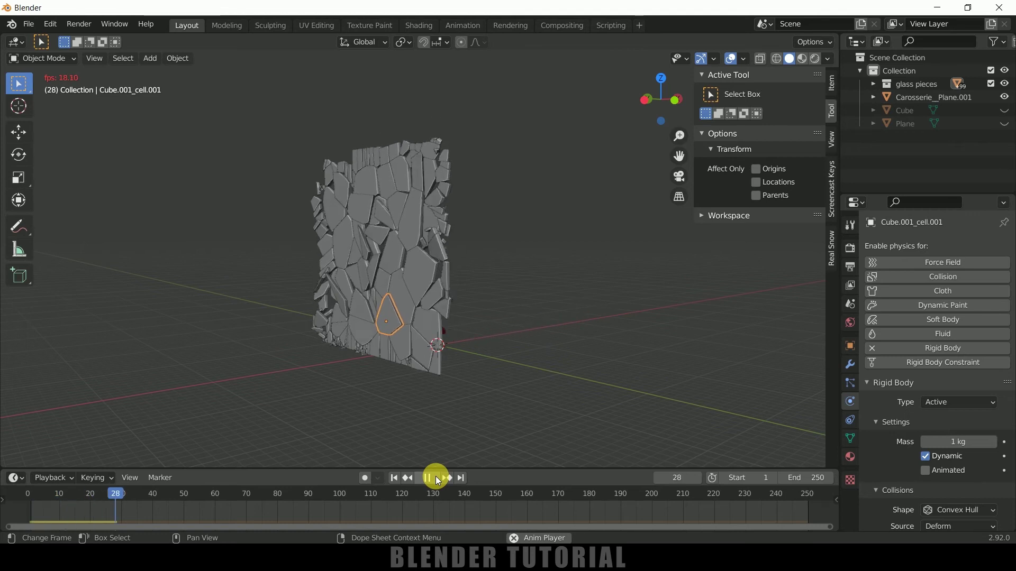
{"action": "left_click", "coordinate": [436, 477]}
{"action": "left_click", "coordinate": [395, 478]}
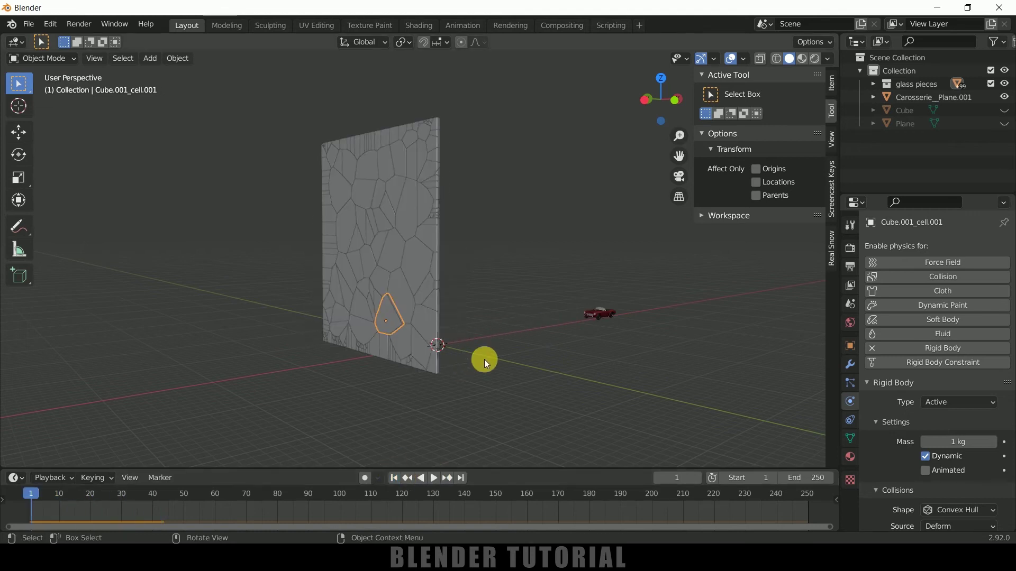
{"action": "middle_click_drag", "start_coordinate": [483, 359], "coordinate": [467, 367]}
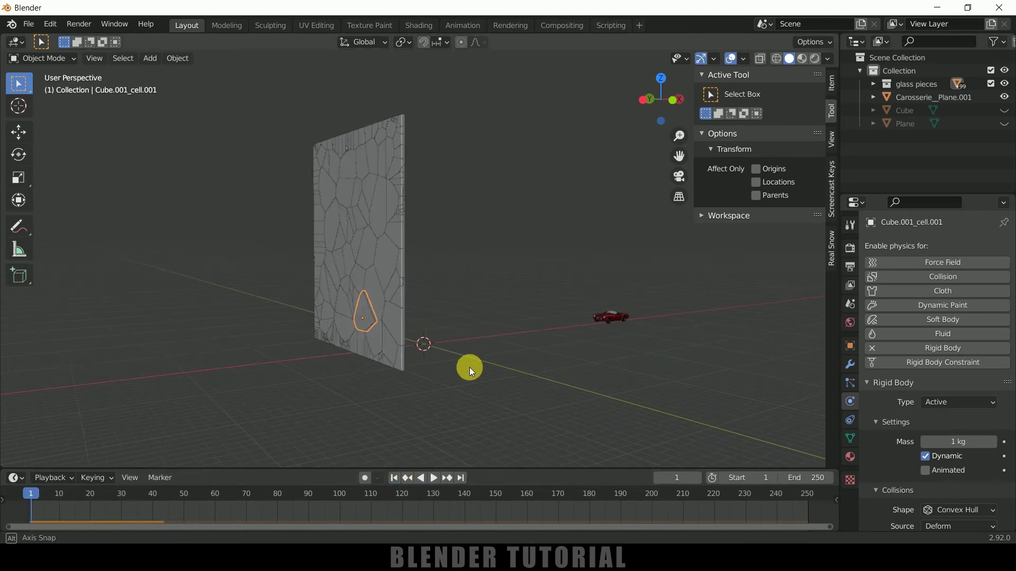
Replay the shattering simulation, then rewind it to the first frame.
{"action": "left_click", "coordinate": [431, 478]}
{"action": "left_click", "coordinate": [412, 479]}
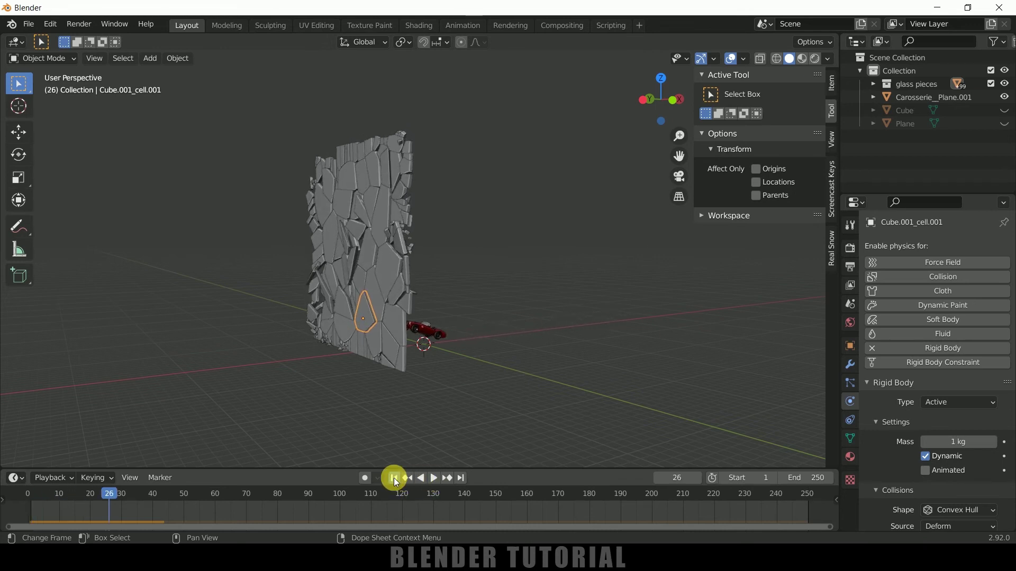
{"action": "left_click", "coordinate": [394, 479]}
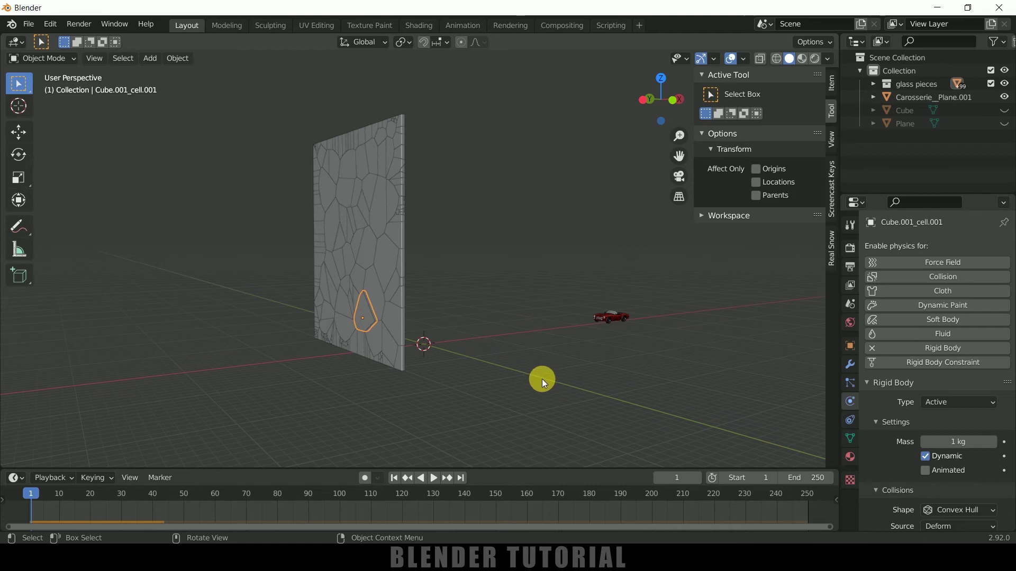
Turn on Start Deactivated for one glass cell's rigid body, then box-select all glass pieces.
{"action": "left_click", "coordinate": [342, 191]}
{"action": "middle_click_drag", "start_coordinate": [469, 305], "coordinate": [482, 308]}
{"action": "scroll", "coordinate": [886, 481], "scroll_direction": "down", "scroll_amount": 3}
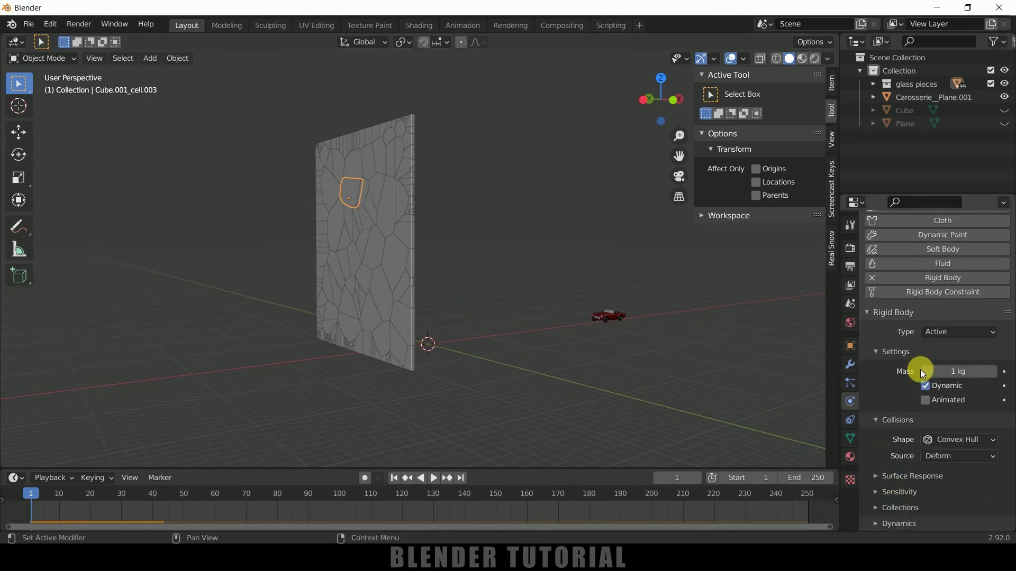
{"action": "left_click", "coordinate": [878, 525]}
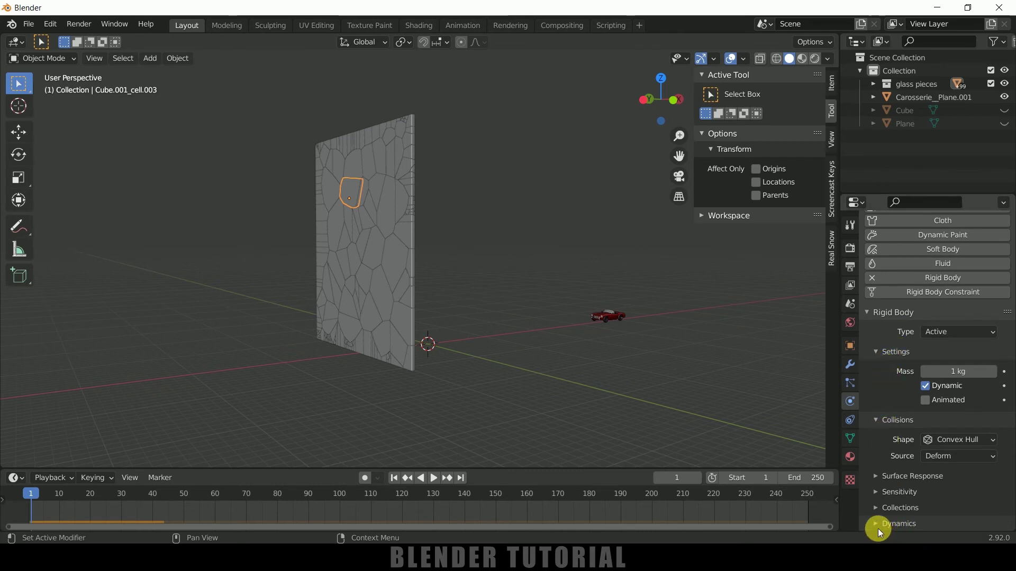
{"action": "scroll", "coordinate": [883, 485], "scroll_direction": "down", "scroll_amount": 3}
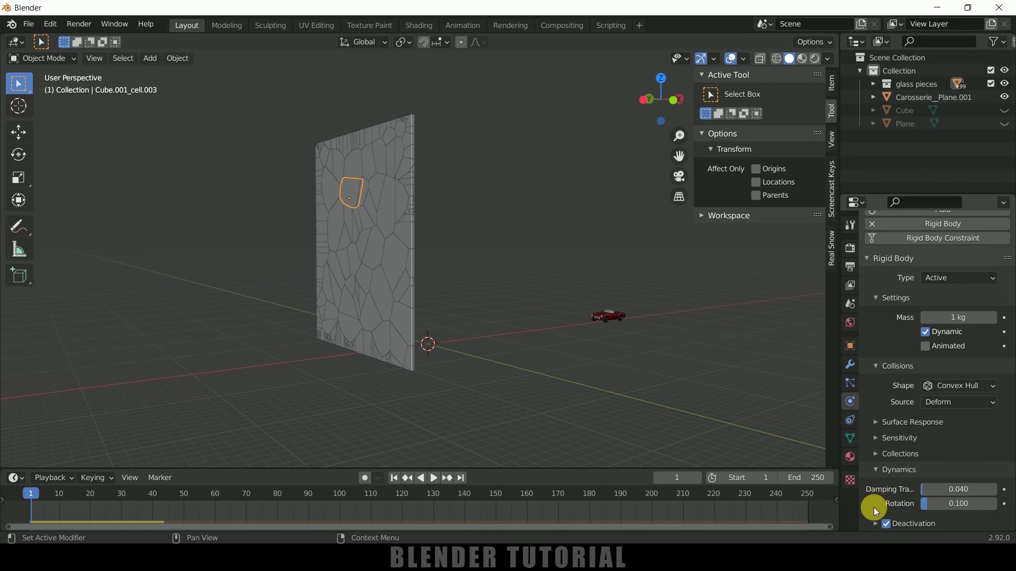
{"action": "left_click", "coordinate": [875, 524]}
{"action": "scroll", "coordinate": [872, 501], "scroll_direction": "down", "scroll_amount": 3}
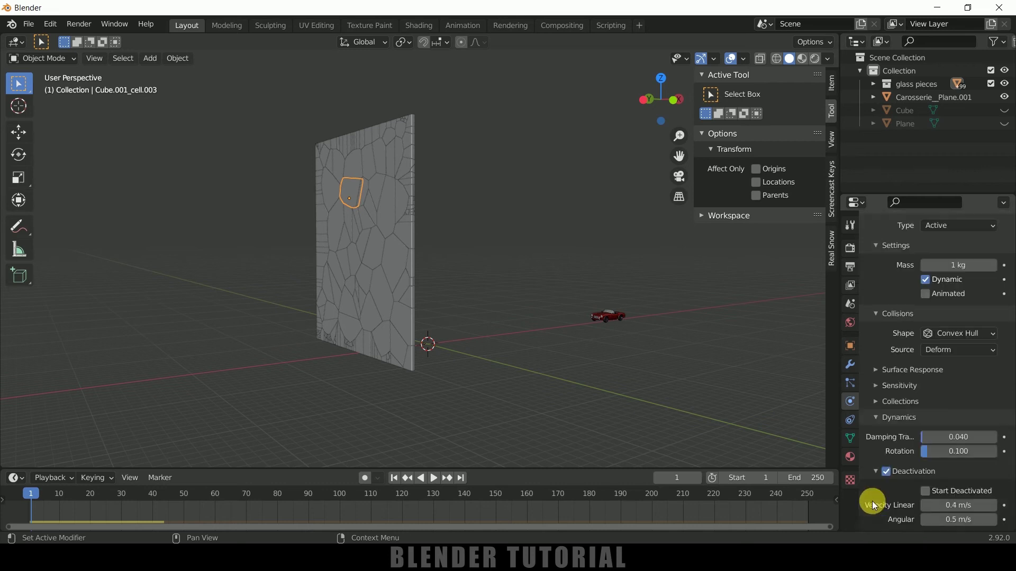
{"action": "left_click", "coordinate": [925, 492]}
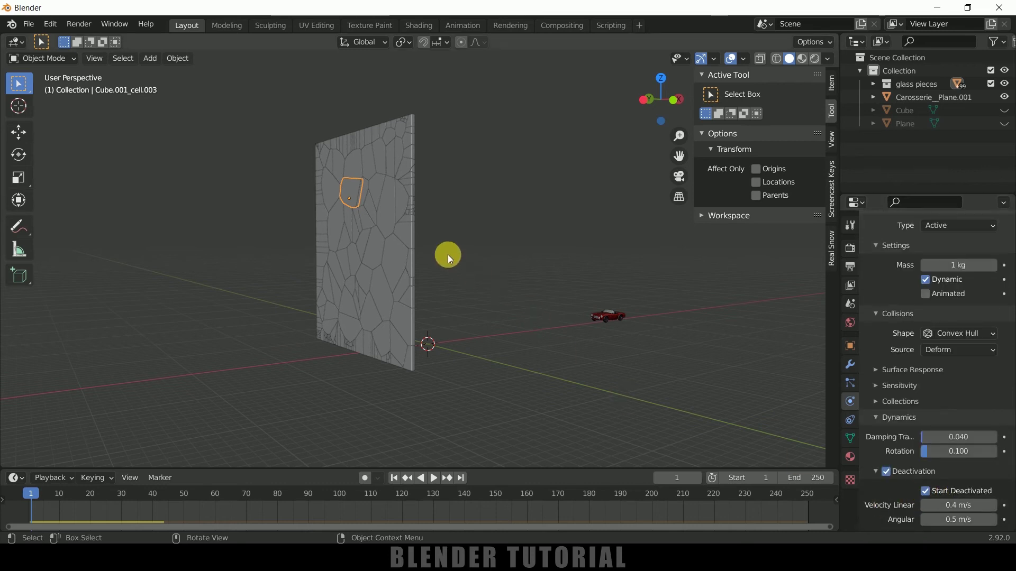
{"action": "left_click_drag", "start_coordinate": [443, 400], "coordinate": [217, 72]}
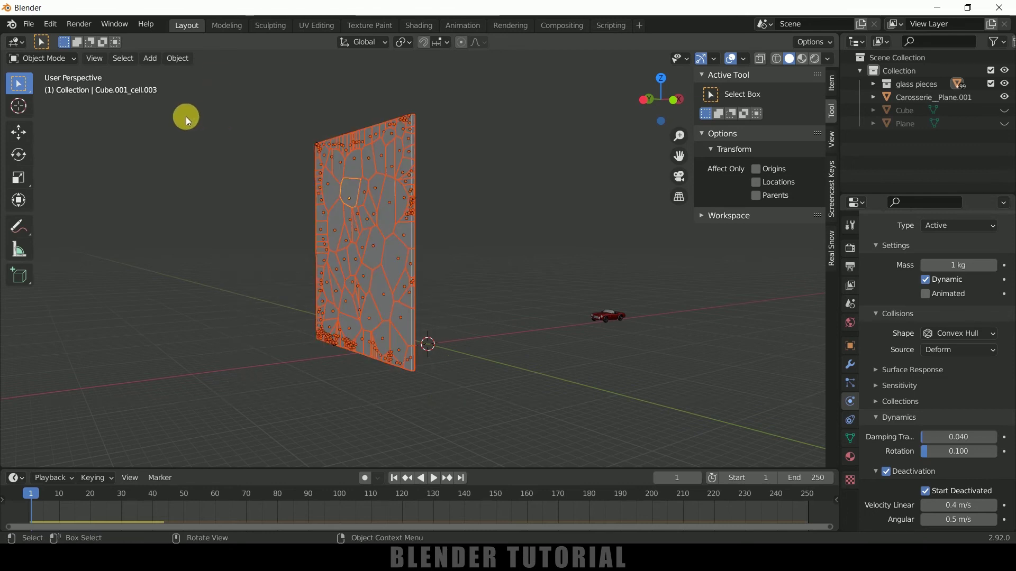
Copy the active cell's rigid body settings to all selected glass pieces.
{"action": "left_click", "coordinate": [175, 58]}
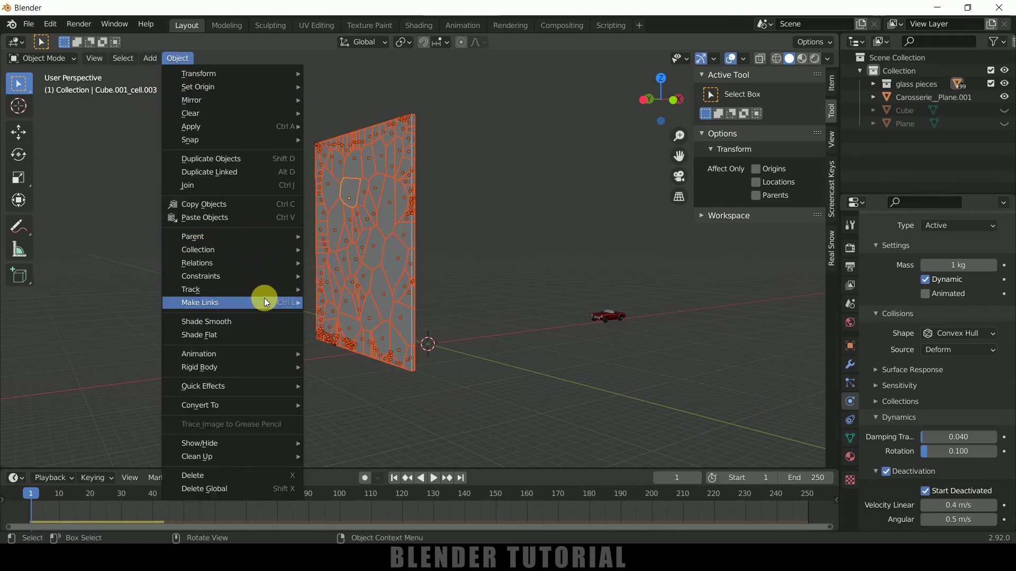
{"action": "mouse_move", "coordinate": [205, 366]}
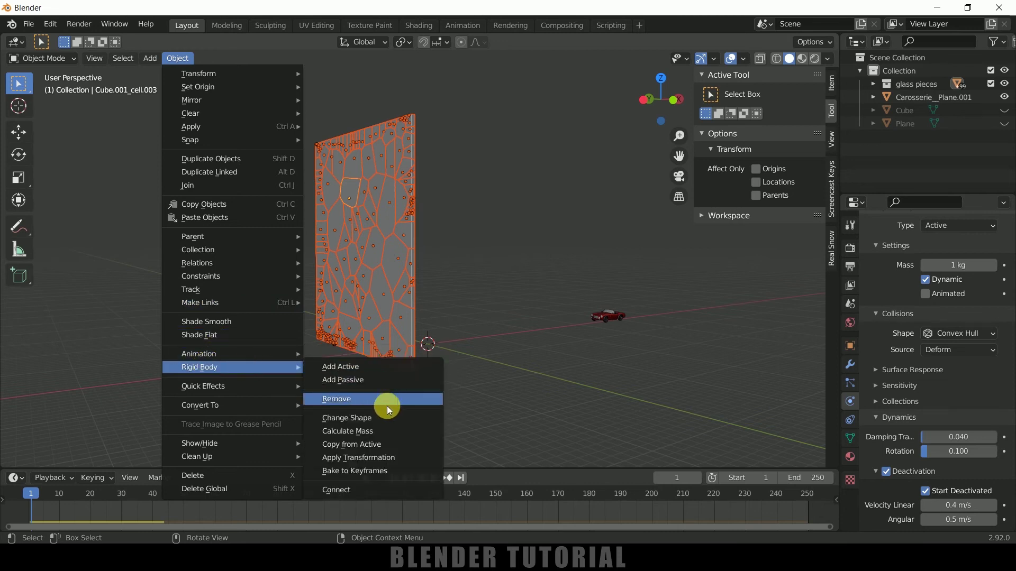
{"action": "left_click", "coordinate": [354, 446]}
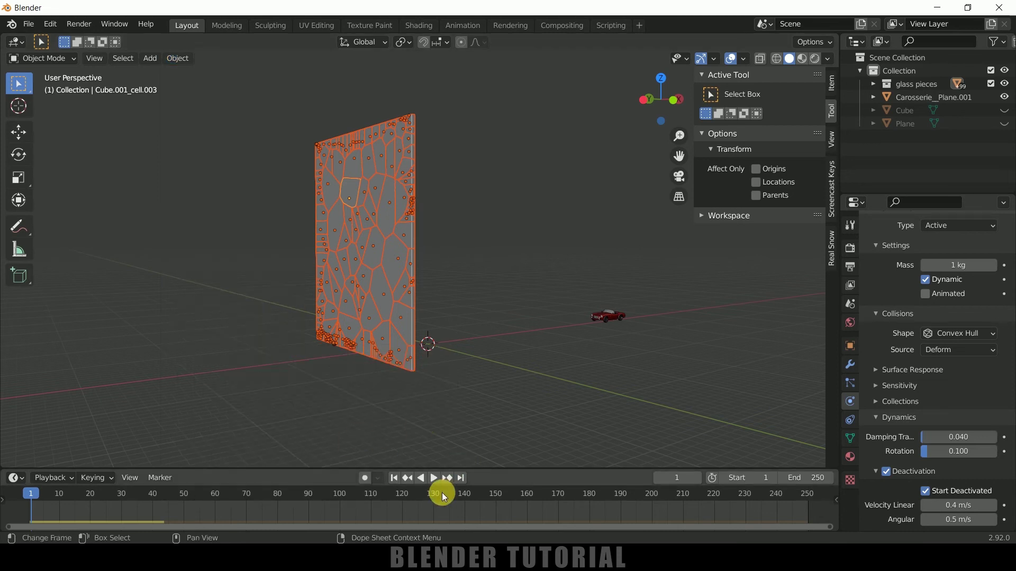
Play the simulation to confirm the wall stays upright, then rewind and select one cell.
{"action": "left_click", "coordinate": [432, 478]}
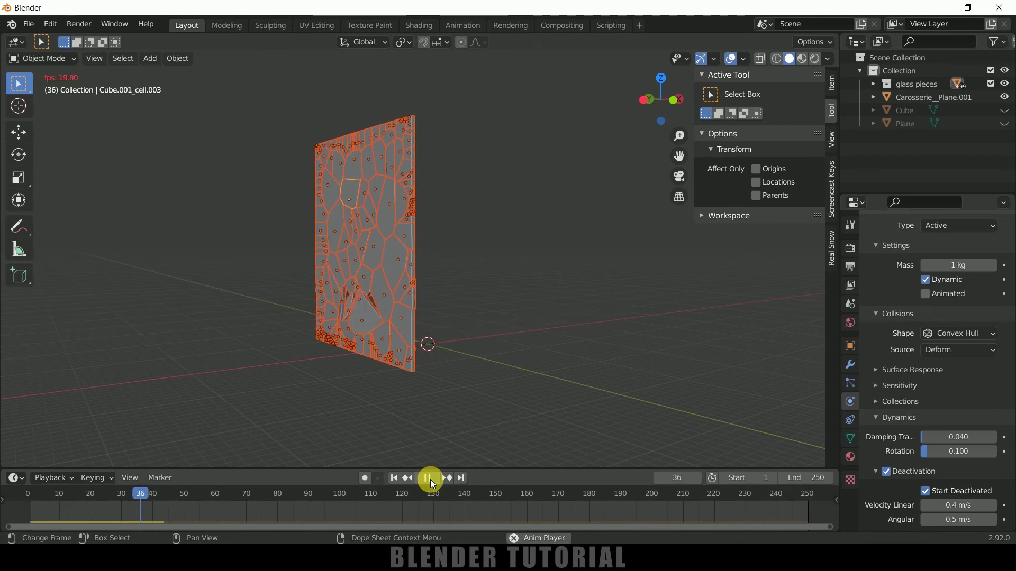
{"action": "left_click", "coordinate": [430, 480]}
{"action": "left_click", "coordinate": [394, 479]}
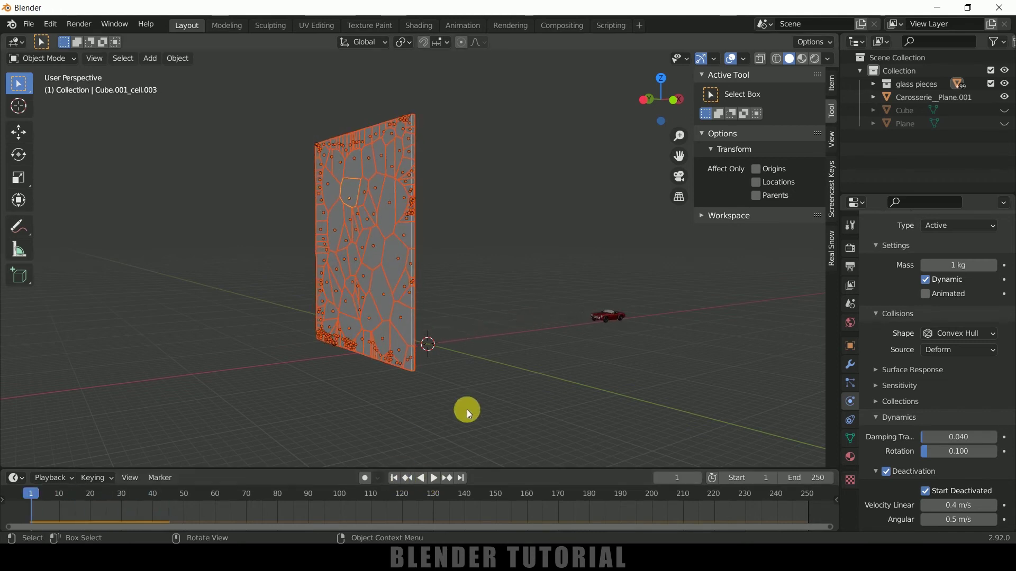
{"action": "scroll", "coordinate": [394, 257], "scroll_direction": "up", "scroll_amount": 3}
{"action": "left_click", "coordinate": [394, 258]}
Select individual glass cells, including a small edge piece, to inspect them.
{"action": "left_click", "coordinate": [371, 270]}
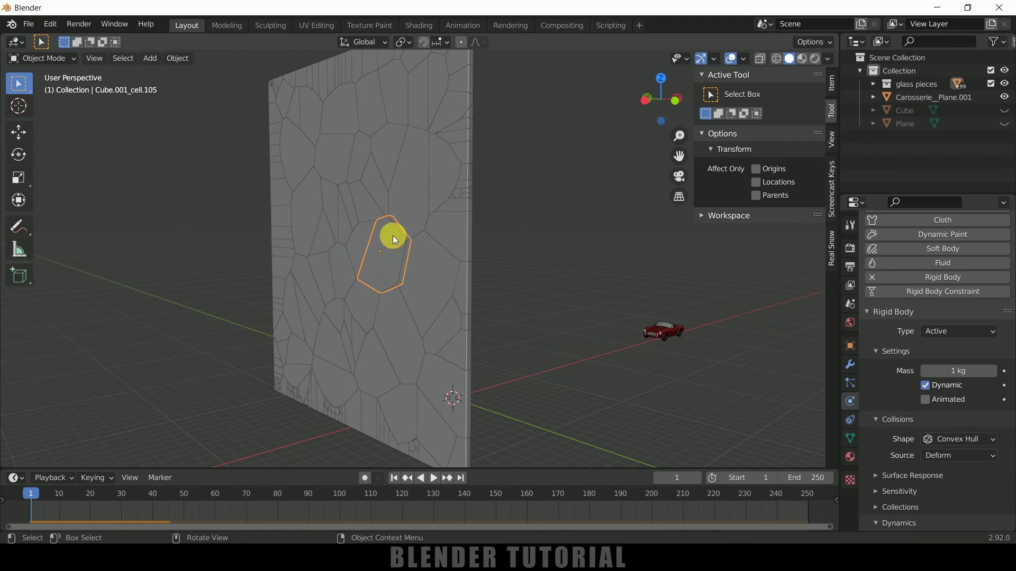
{"action": "left_click", "coordinate": [465, 196]}
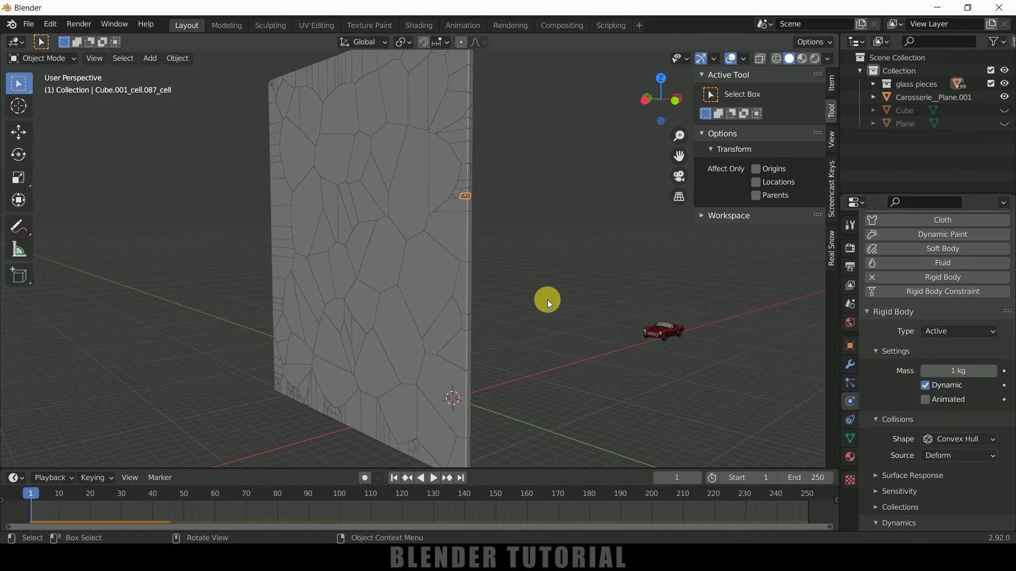
{"action": "scroll", "coordinate": [547, 300], "scroll_direction": "down", "scroll_amount": 3}
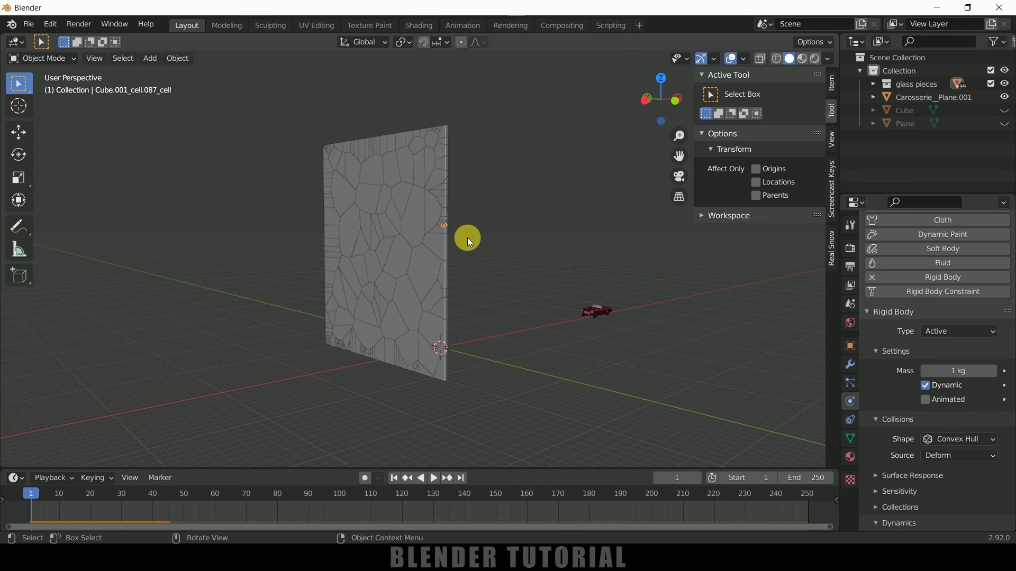
{"action": "middle_click_drag", "start_coordinate": [465, 239], "coordinate": [461, 235]}
Box-select all glass pieces and calculate their mass using the Glass (Broken) density preset.
{"action": "left_click_drag", "start_coordinate": [254, 106], "coordinate": [434, 421]}
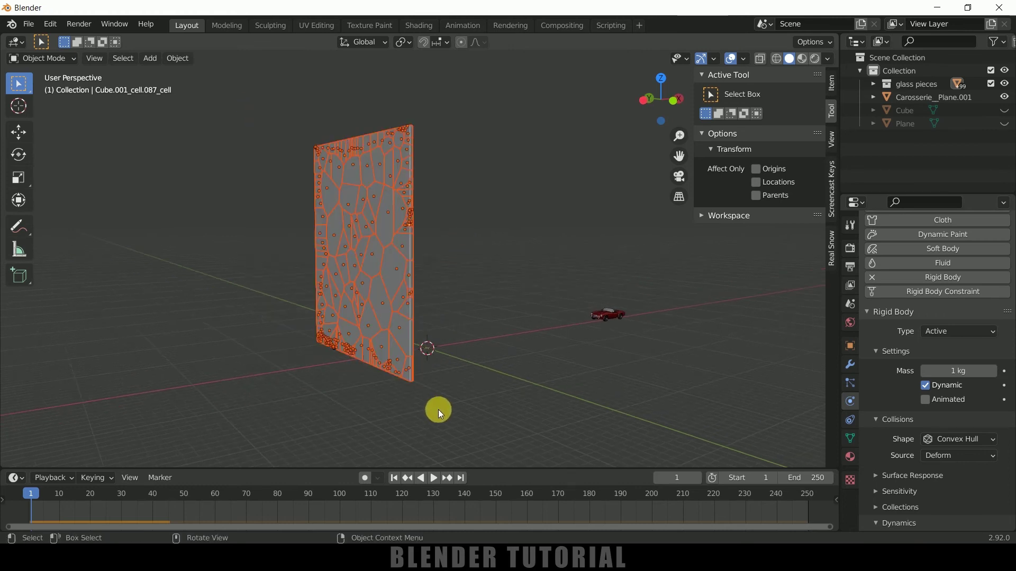
{"action": "left_click", "coordinate": [179, 58]}
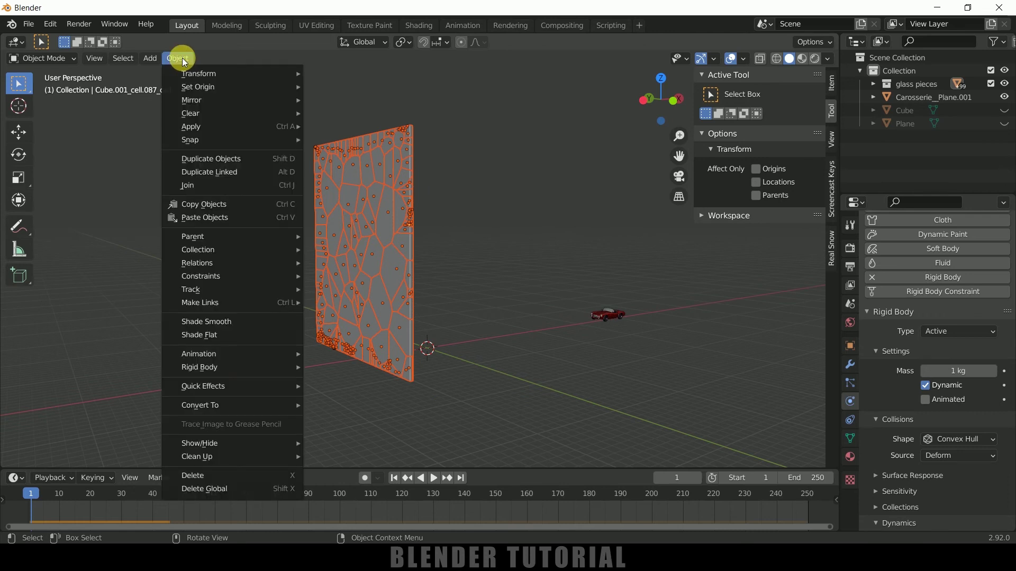
{"action": "mouse_move", "coordinate": [267, 376]}
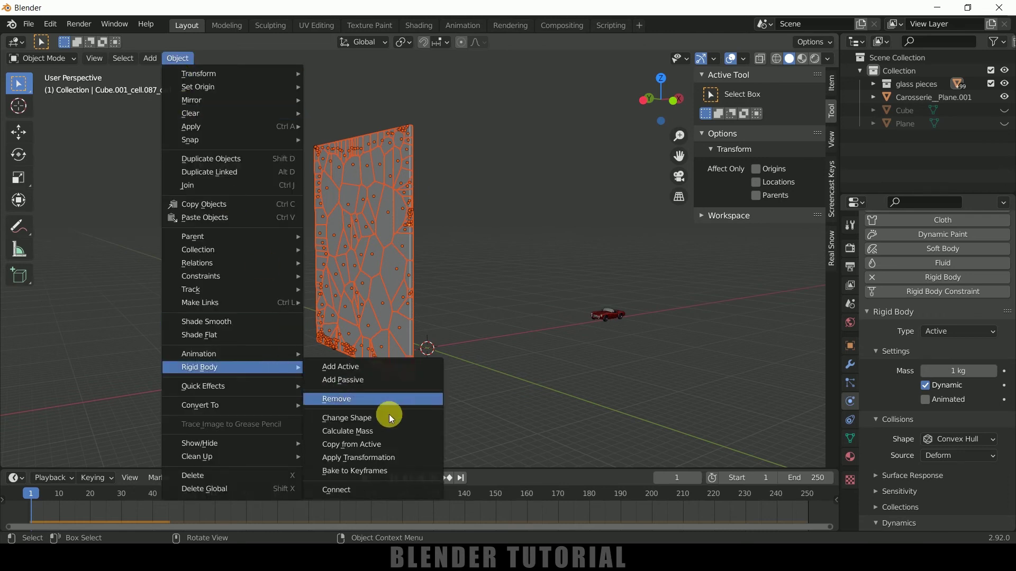
{"action": "left_click", "coordinate": [359, 435]}
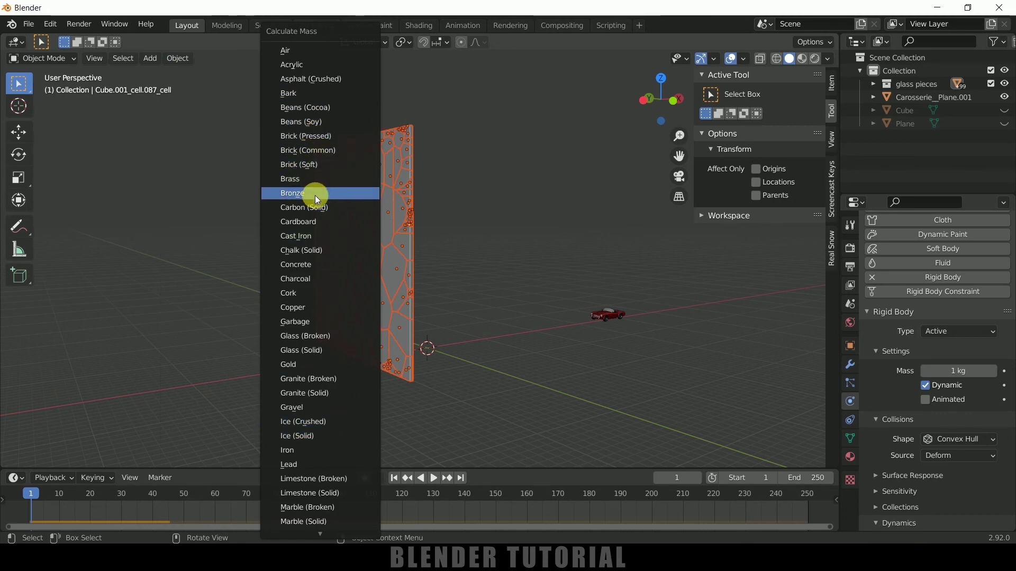
{"action": "left_click", "coordinate": [295, 339]}
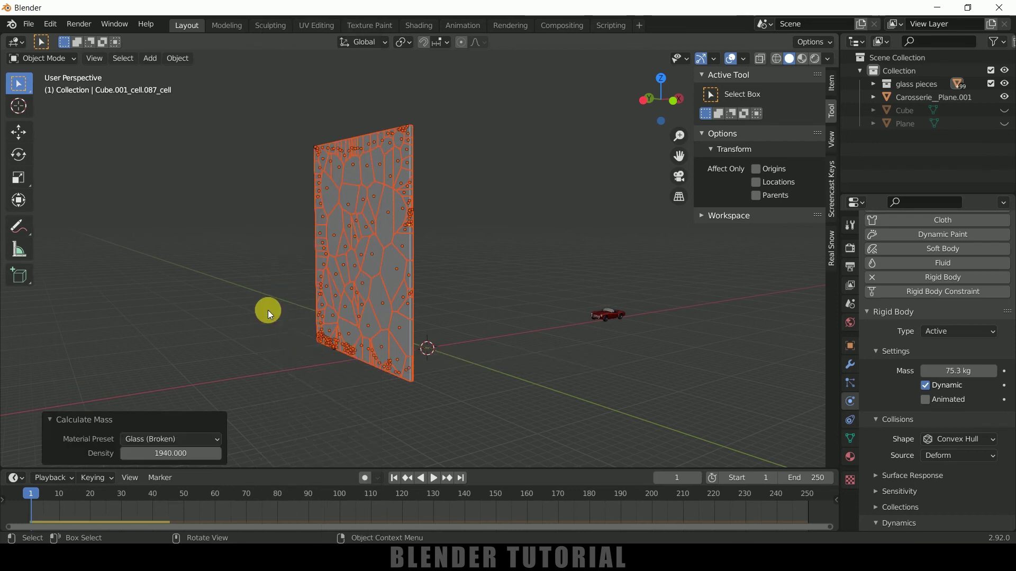
Check a small glass piece's mass, play the simulation to frame 42, and select the car.
{"action": "left_click", "coordinate": [510, 289]}
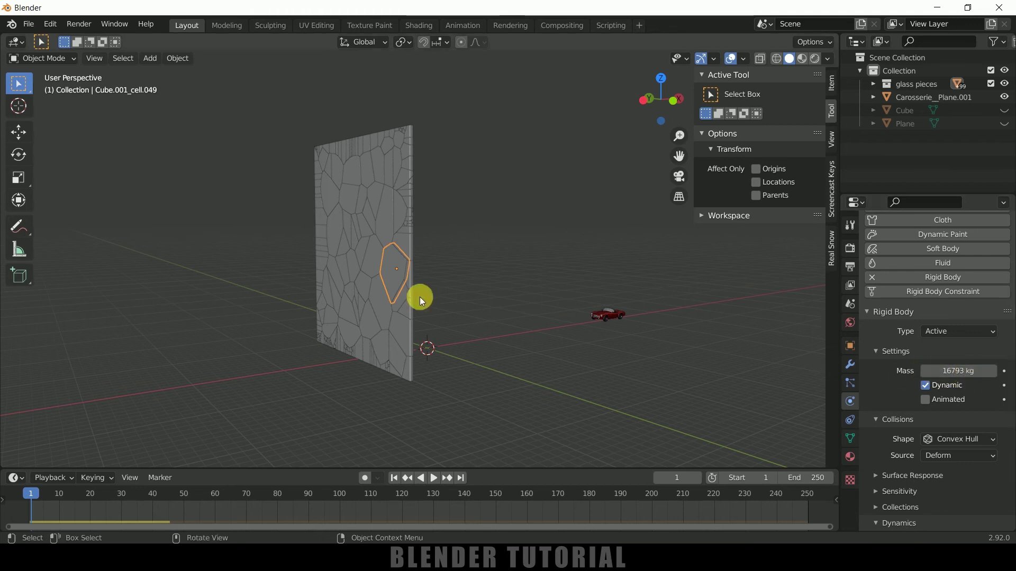
{"action": "left_click", "coordinate": [412, 222]}
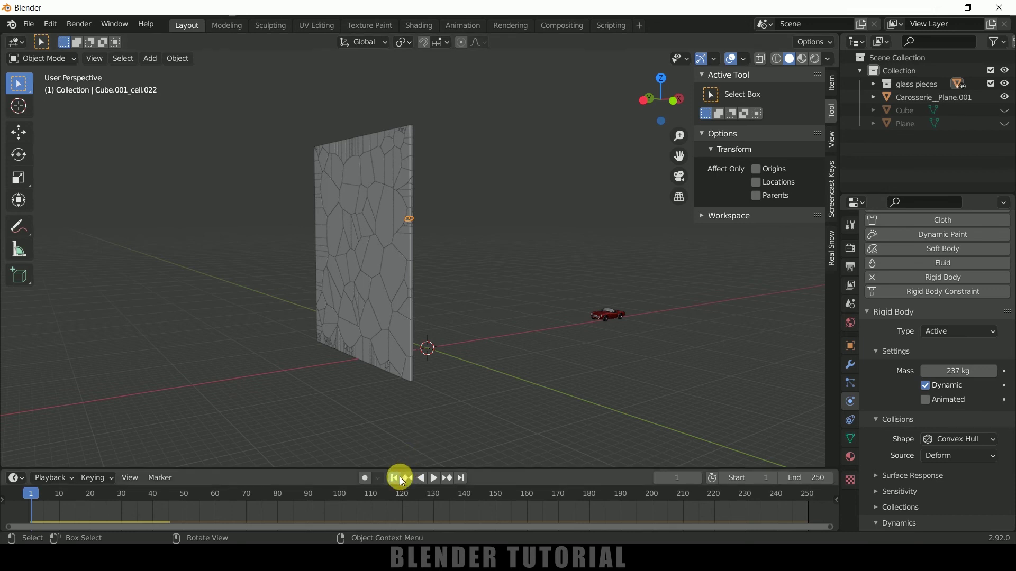
{"action": "left_click", "coordinate": [436, 481]}
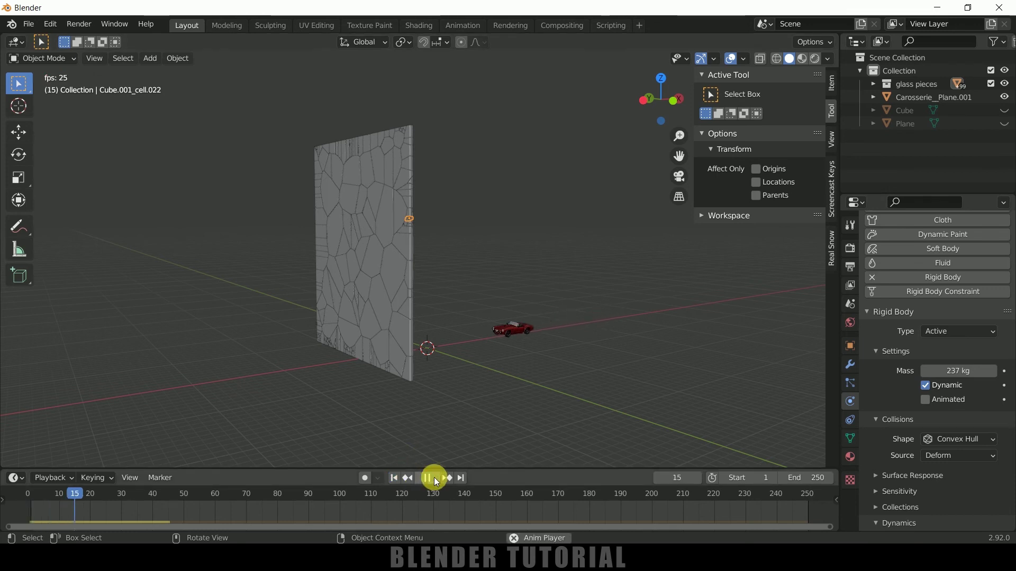
{"action": "left_click", "coordinate": [420, 482]}
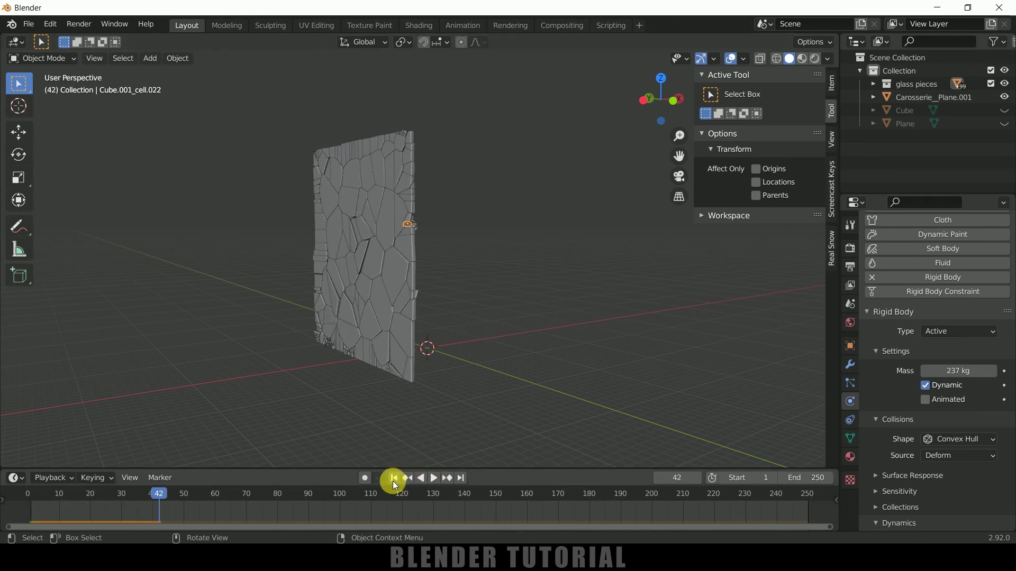
{"action": "middle_click_drag", "start_coordinate": [517, 335], "coordinate": [433, 350]}
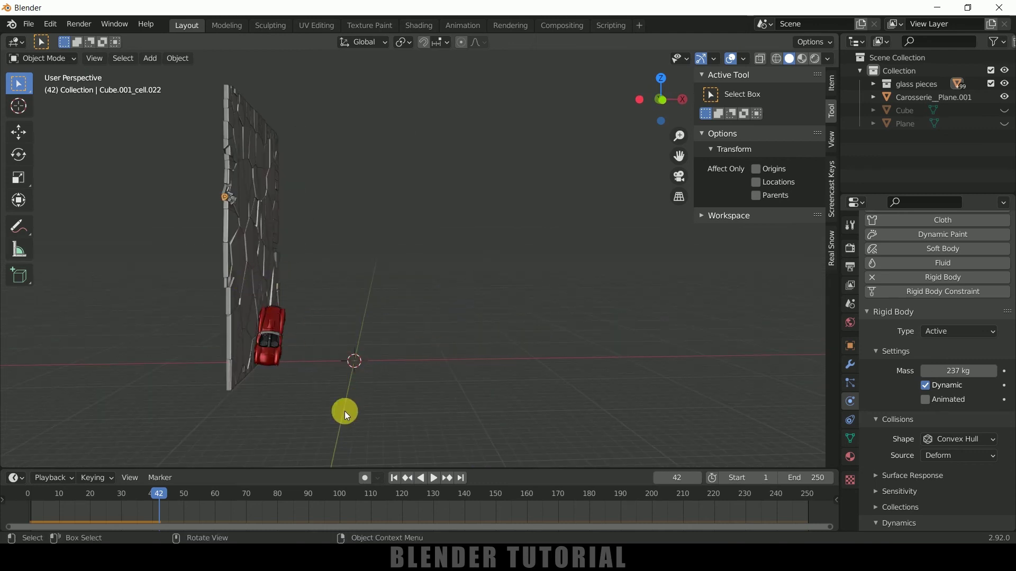
{"action": "left_click", "coordinate": [281, 341]}
{"action": "left_click_drag", "start_coordinate": [960, 376], "coordinate": [962, 373]}
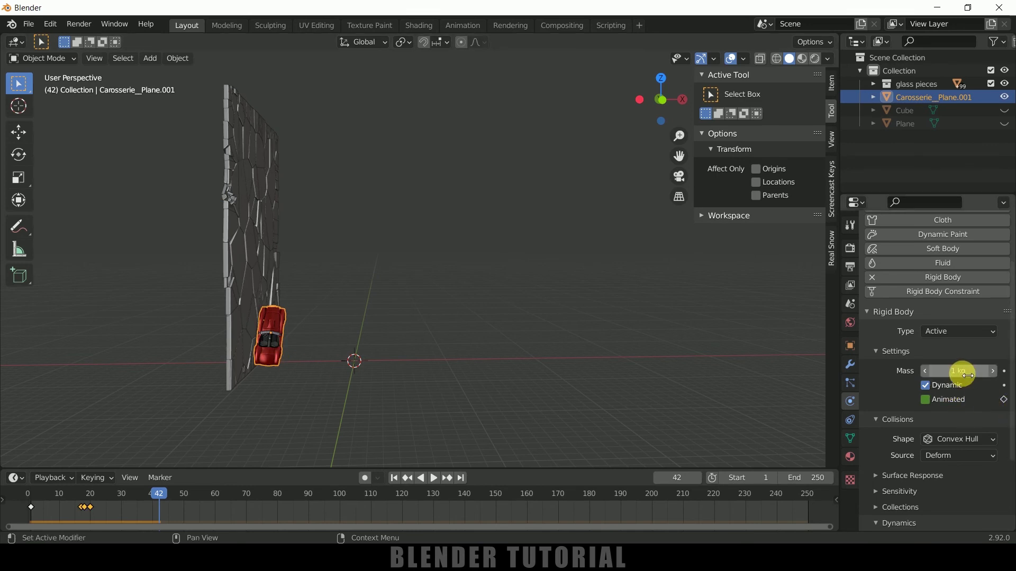
Rewind, inspect a glass cell's mass, then select the car and confirm its 50000 kg mass.
{"action": "left_click", "coordinate": [395, 478]}
{"action": "middle_click_drag", "start_coordinate": [338, 383], "coordinate": [438, 243]}
{"action": "left_click", "coordinate": [440, 195]}
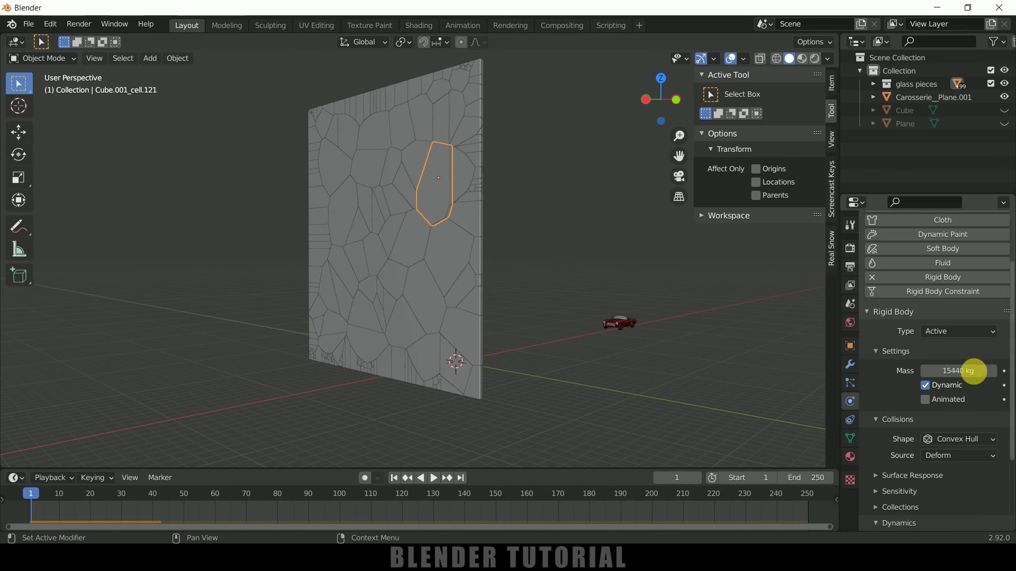
{"action": "middle_click_drag", "start_coordinate": [685, 376], "coordinate": [666, 332]}
{"action": "left_click", "coordinate": [666, 332]}
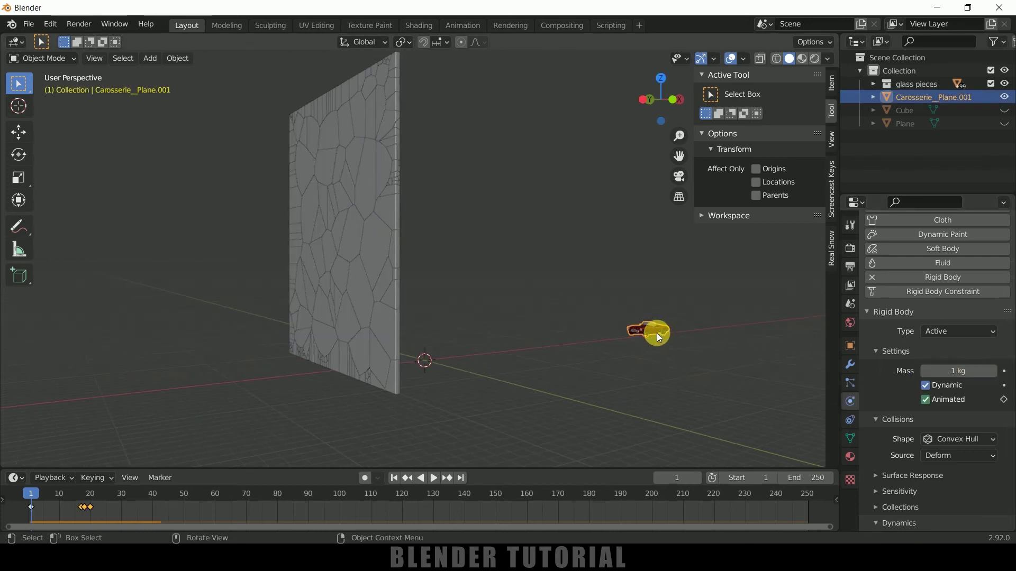
{"action": "left_click", "coordinate": [958, 372]}
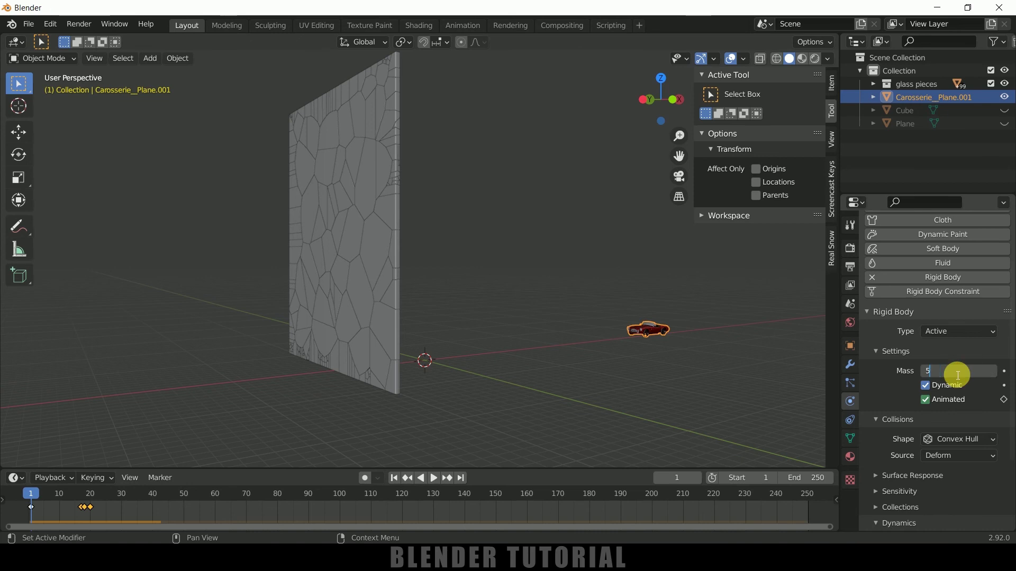
{"action": "key", "text": "Return"}
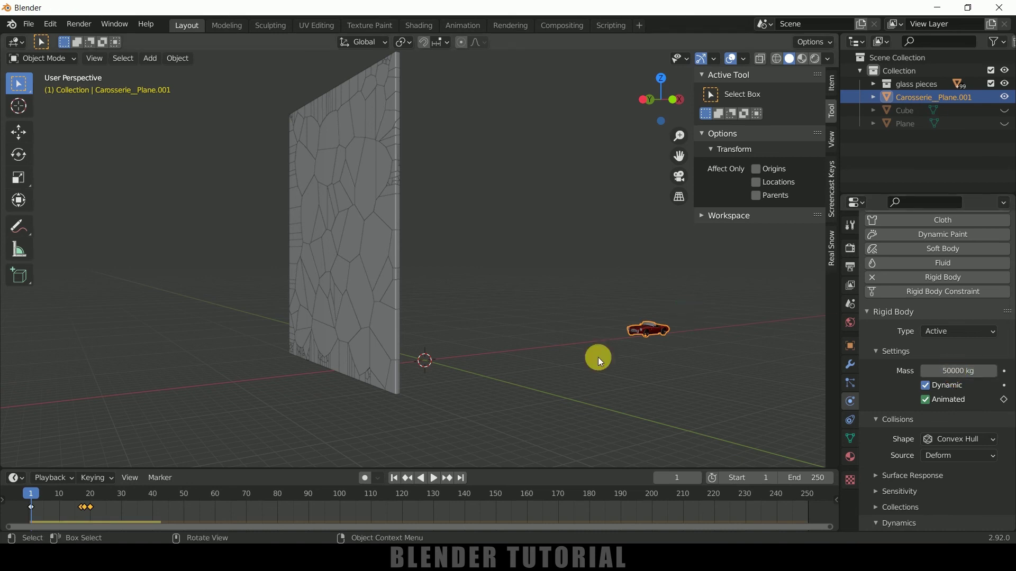
Replay the crash, rewind, and set the car's rigid body mass to 80000 kg.
{"action": "left_click", "coordinate": [433, 478]}
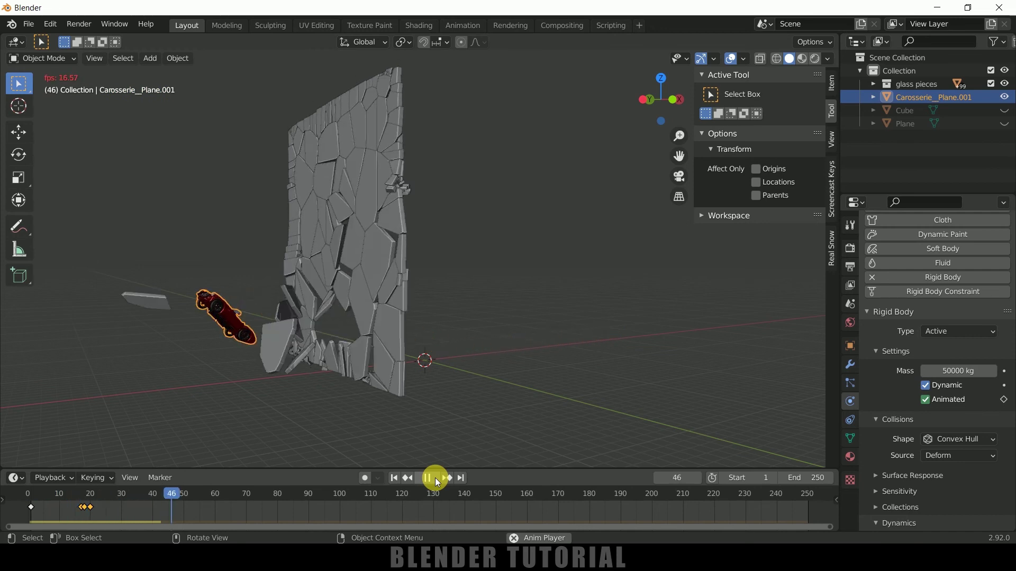
{"action": "left_click", "coordinate": [435, 478]}
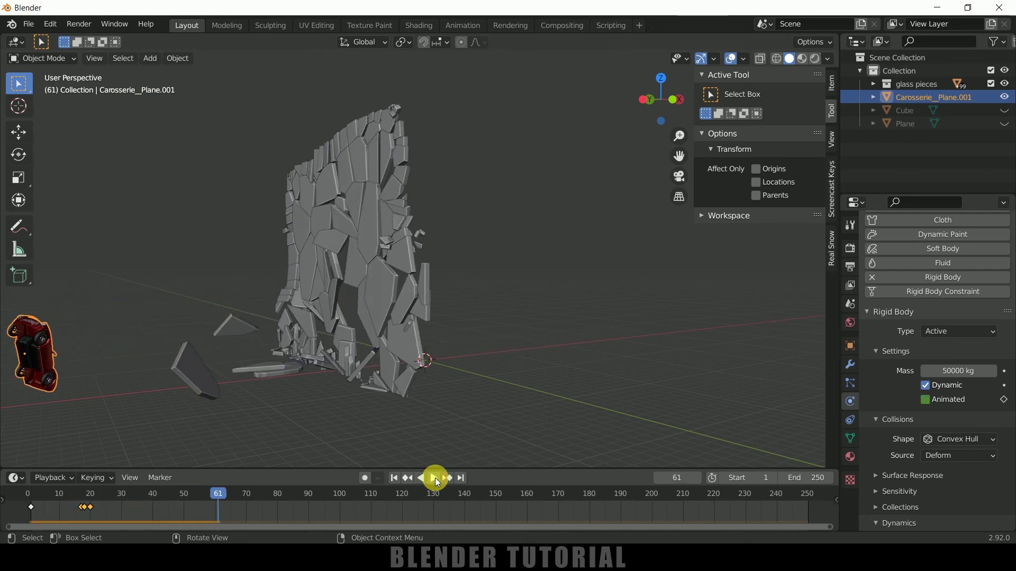
{"action": "left_click", "coordinate": [399, 477]}
{"action": "middle_click_drag", "start_coordinate": [478, 400], "coordinate": [485, 403]}
{"action": "left_click", "coordinate": [963, 372]}
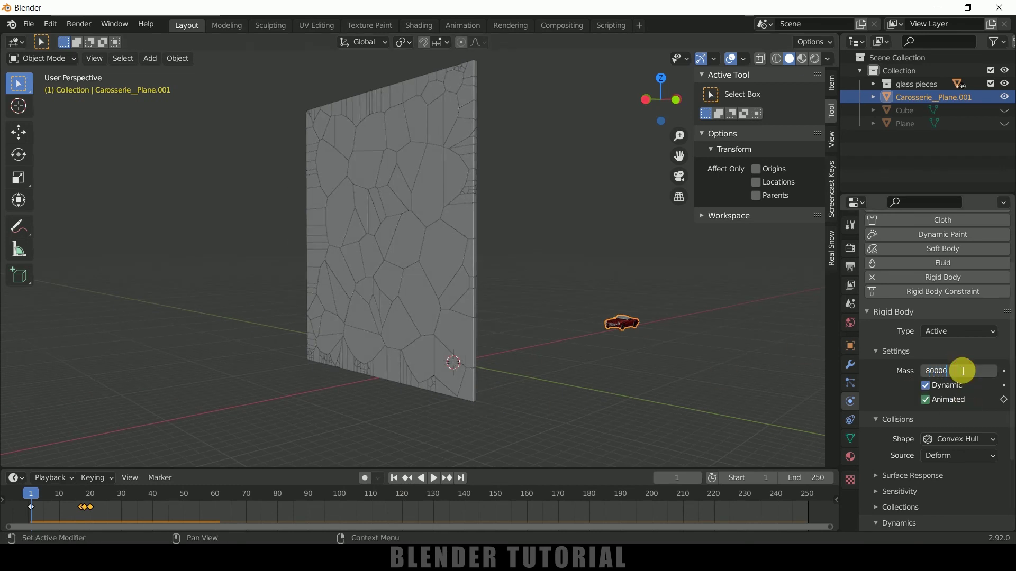
{"action": "type", "text": "80000"}
{"action": "key", "text": "Return"}
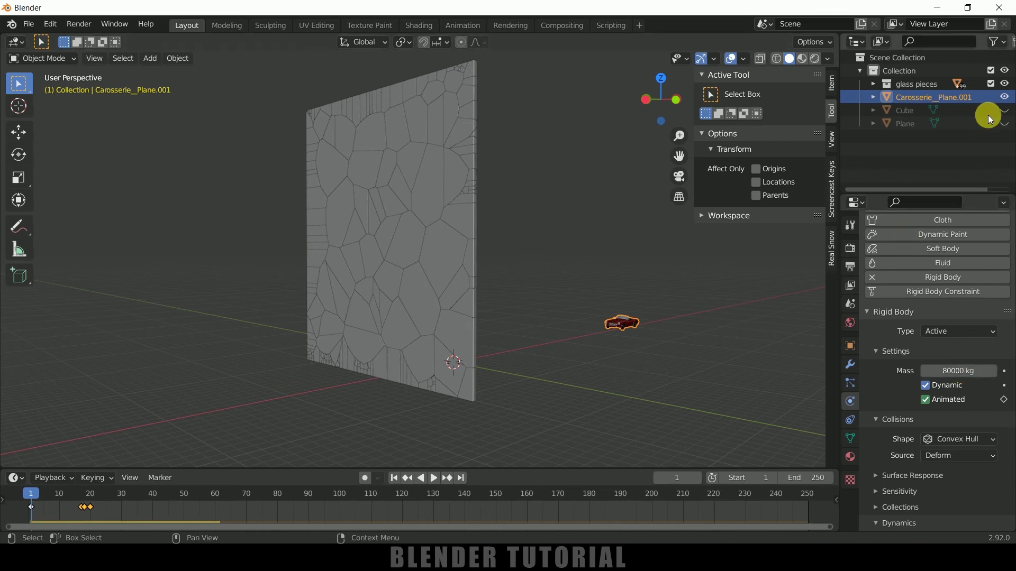
Unhide the Plane and Cube, then select every object in the scene.
{"action": "left_click", "coordinate": [1005, 123]}
{"action": "left_click", "coordinate": [1005, 110]}
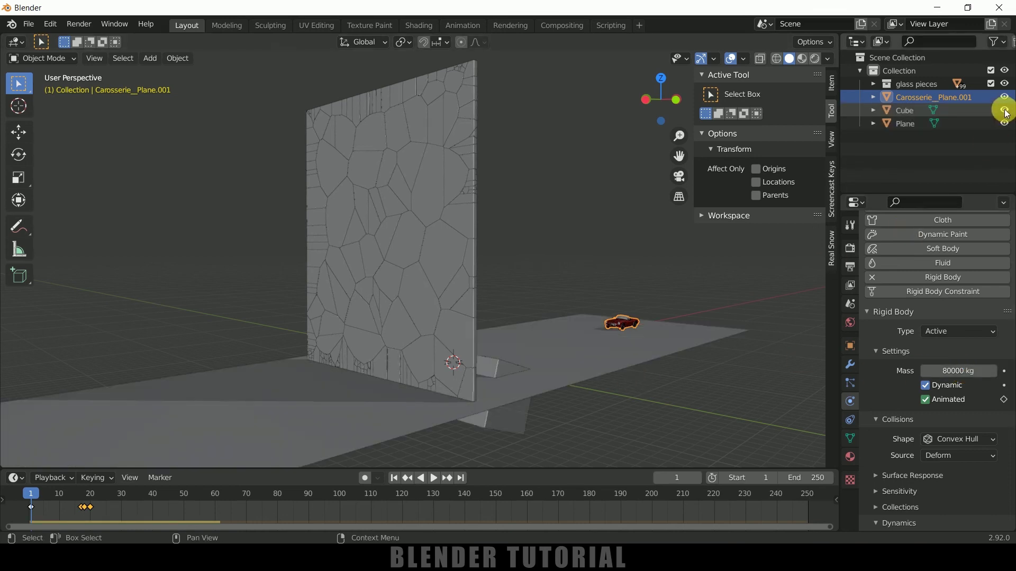
{"action": "middle_click_drag", "start_coordinate": [588, 284], "coordinate": [598, 291]}
{"action": "key", "text": "alt+a"}
{"action": "middle_click_drag", "start_coordinate": [643, 362], "coordinate": [489, 334]}
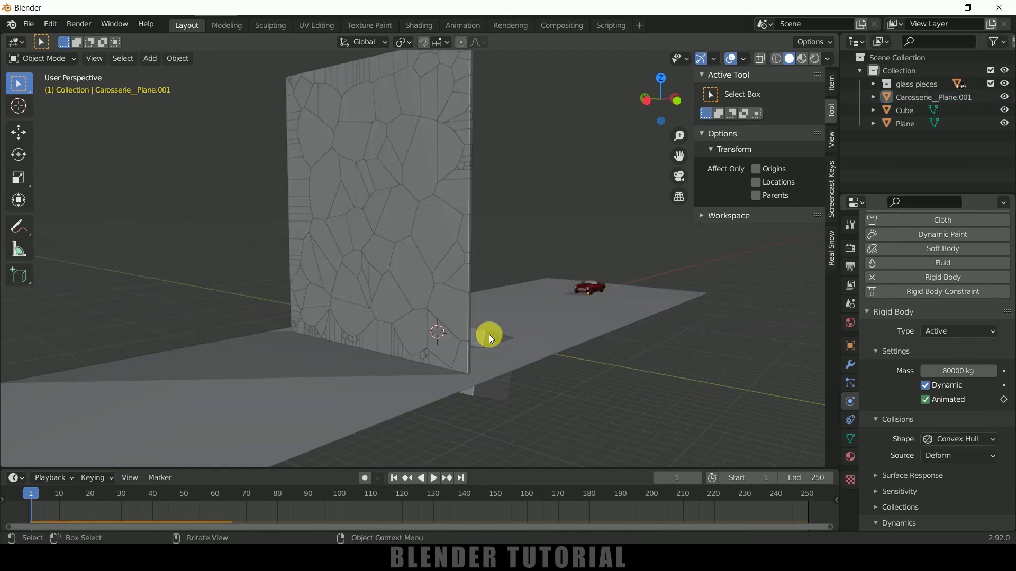
{"action": "key", "text": "a"}
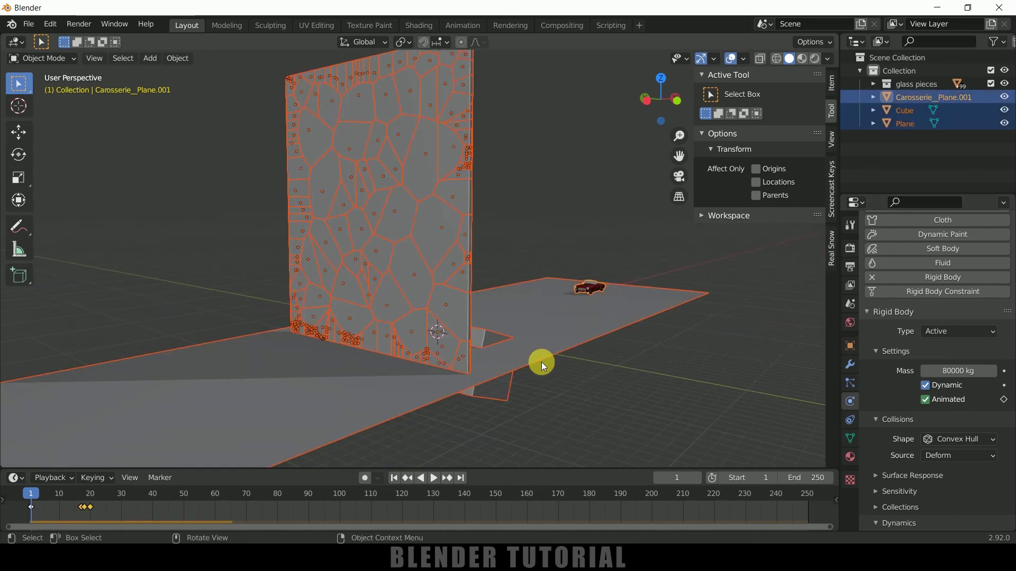
Bake the rigid body simulation to keyframes with end frame 150, then return near frame 1.
{"action": "left_click", "coordinate": [179, 57]}
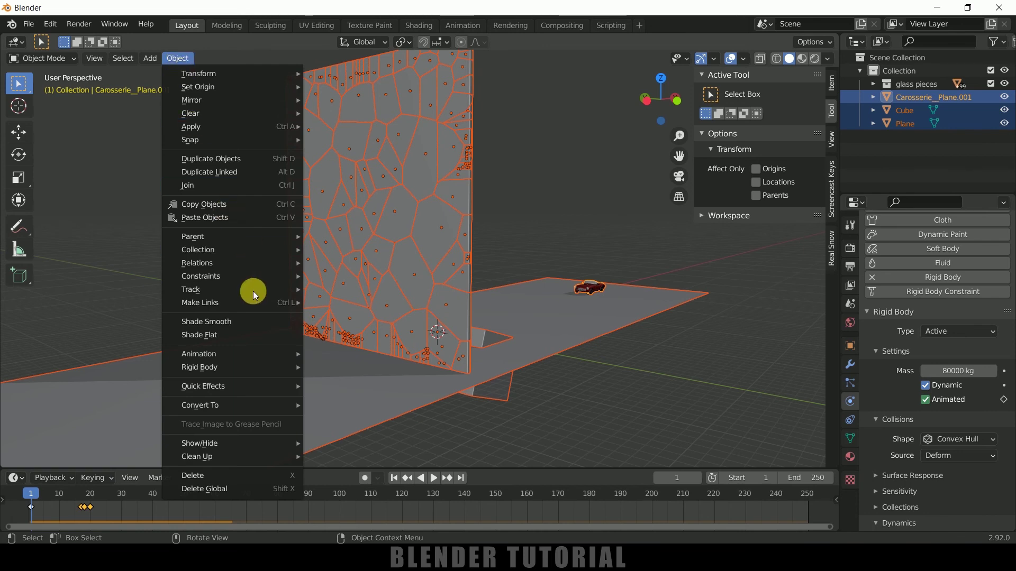
{"action": "mouse_move", "coordinate": [223, 364]}
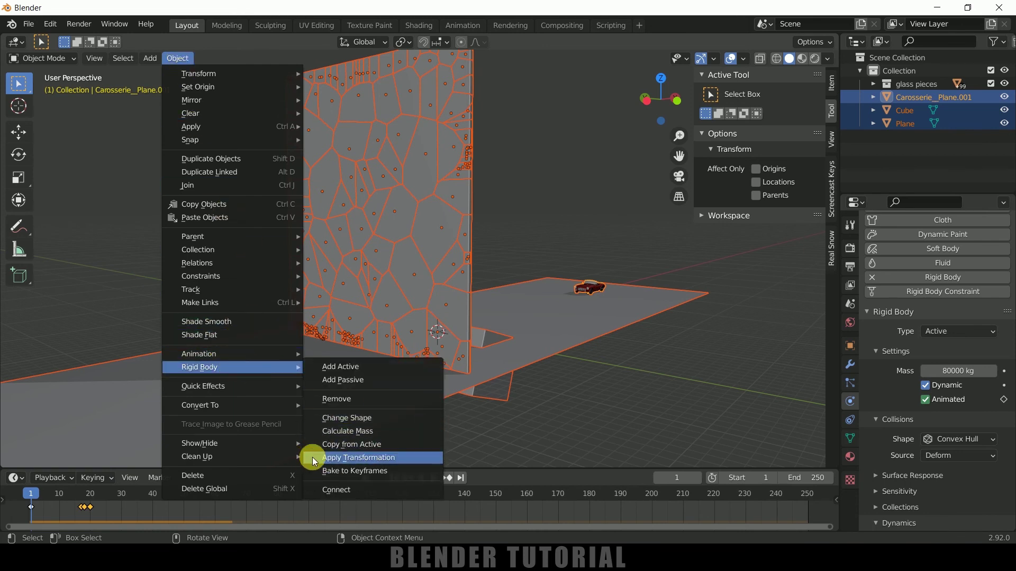
{"action": "left_click", "coordinate": [353, 477]}
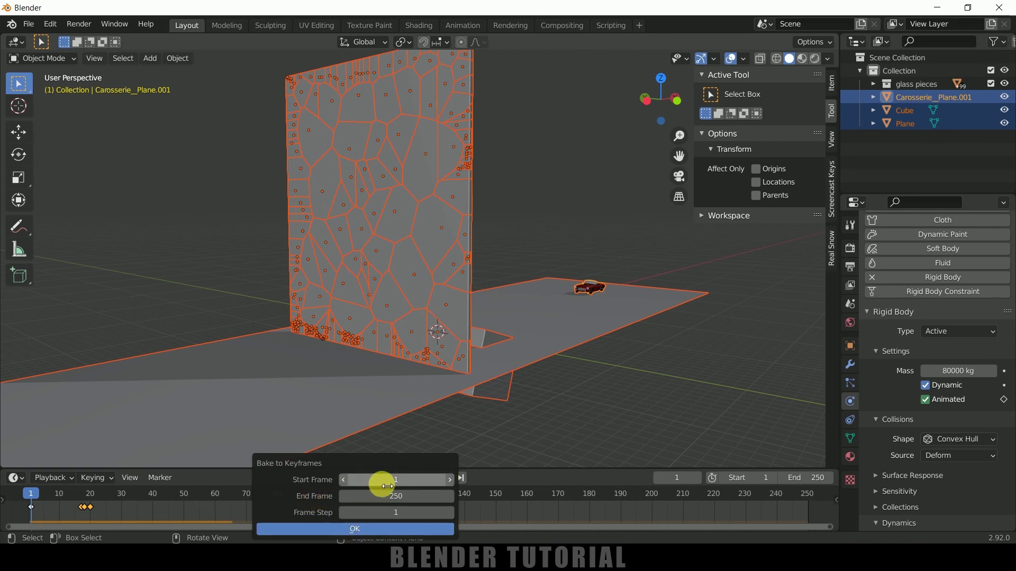
{"action": "left_click", "coordinate": [406, 501]}
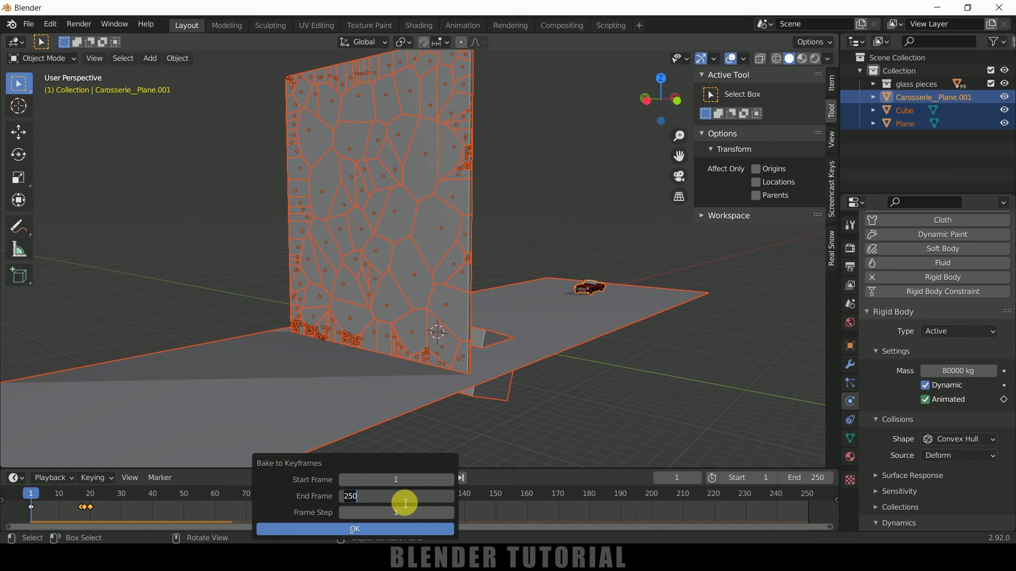
{"action": "type", "text": "150"}
{"action": "key", "text": "Return"}
{"action": "left_click", "coordinate": [347, 532]}
{"action": "left_click", "coordinate": [38, 497]}
Play and scrub the baked animation to check the glass breaking.
{"action": "key", "text": "space"}
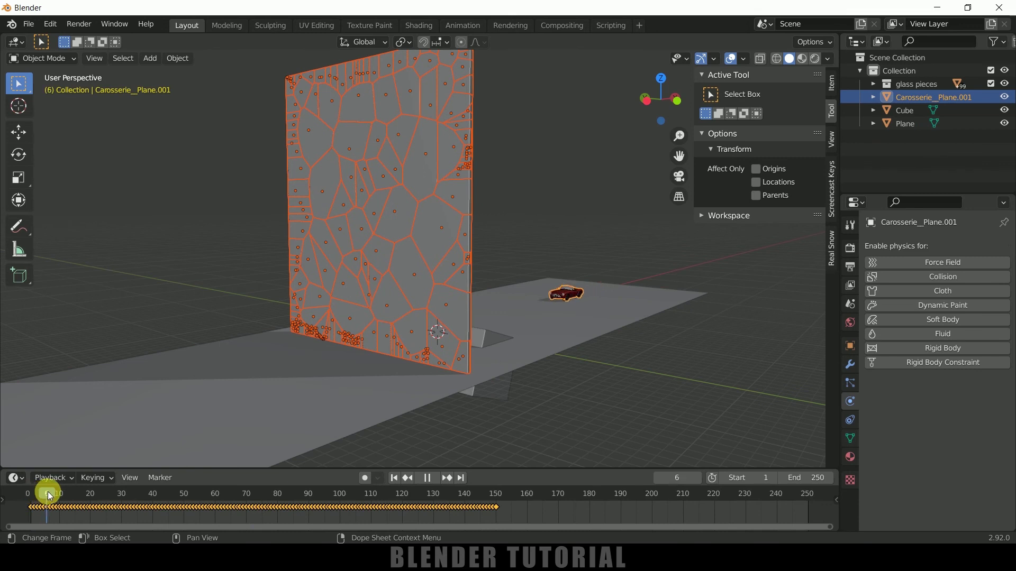
{"action": "left_click_drag", "start_coordinate": [132, 481], "coordinate": [154, 480]}
{"action": "key", "text": "Escape"}
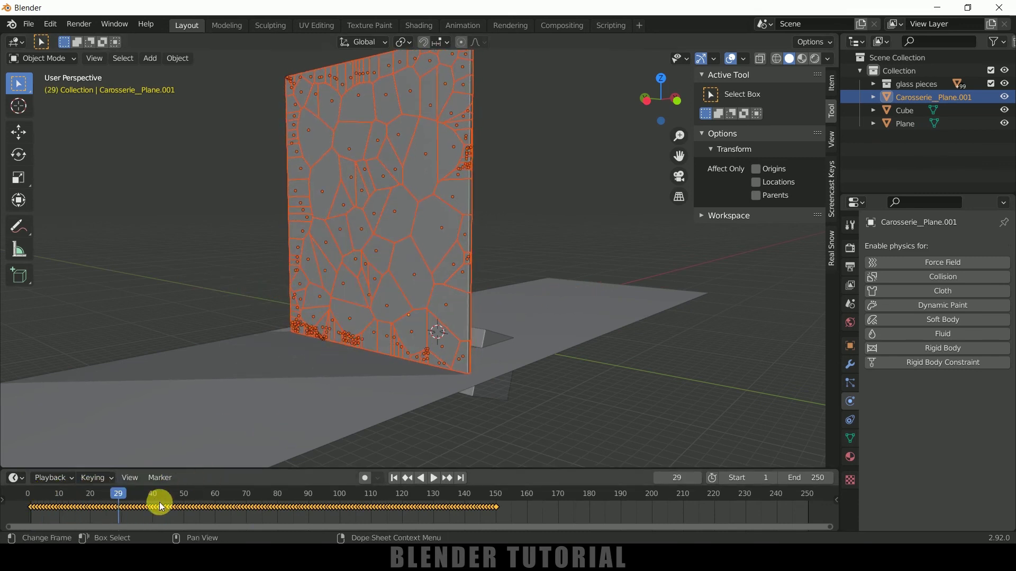
Select all baked keyframes in the enlarged timeline and scale their spacing by 2.
{"action": "left_click_drag", "start_coordinate": [521, 468], "coordinate": [526, 430]}
{"action": "left_click_drag", "start_coordinate": [548, 480], "coordinate": [30, 470]}
{"action": "key", "text": "s"}
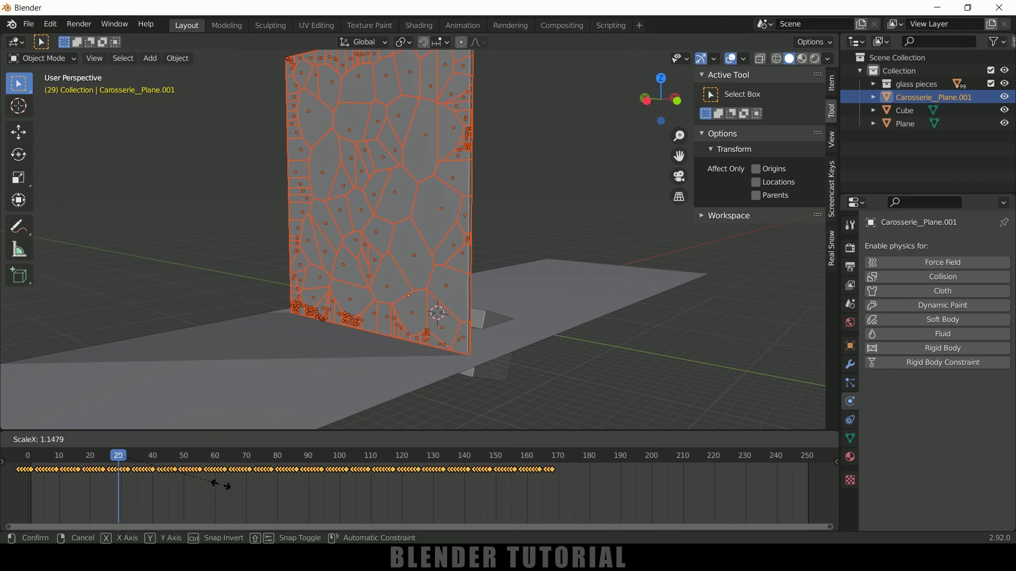
{"action": "type", "text": "2"}
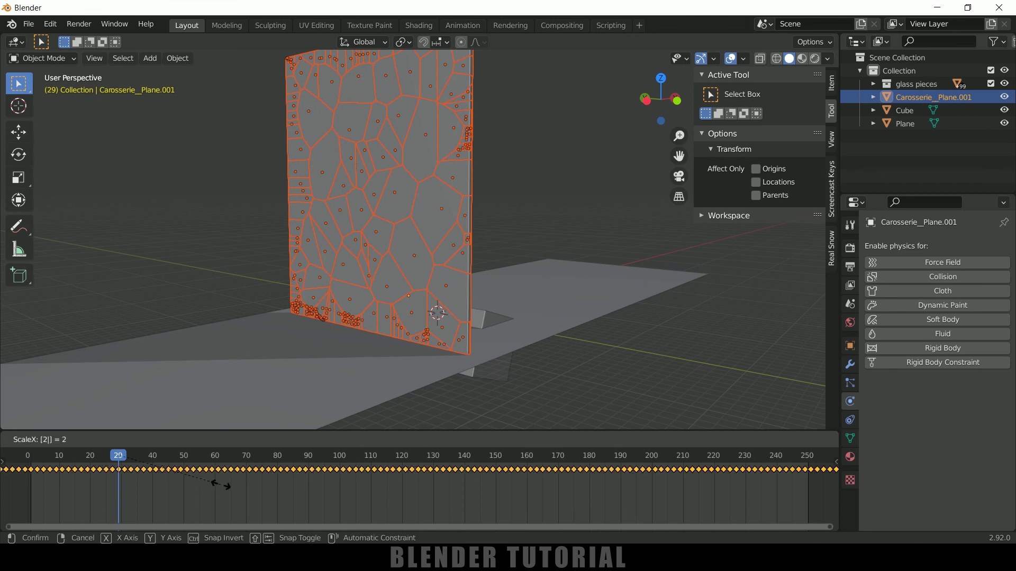
{"action": "key", "text": "Return"}
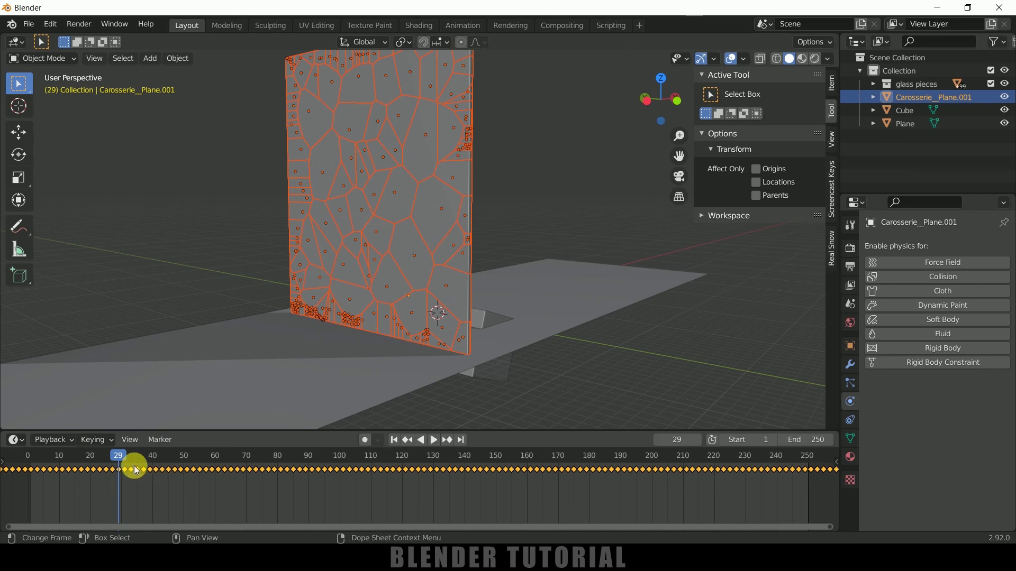
Play the retimed crash from the start, then return to frame 1.
{"action": "left_click_drag", "start_coordinate": [59, 456], "coordinate": [32, 456]}
{"action": "left_click_drag", "start_coordinate": [106, 497], "coordinate": [199, 487]}
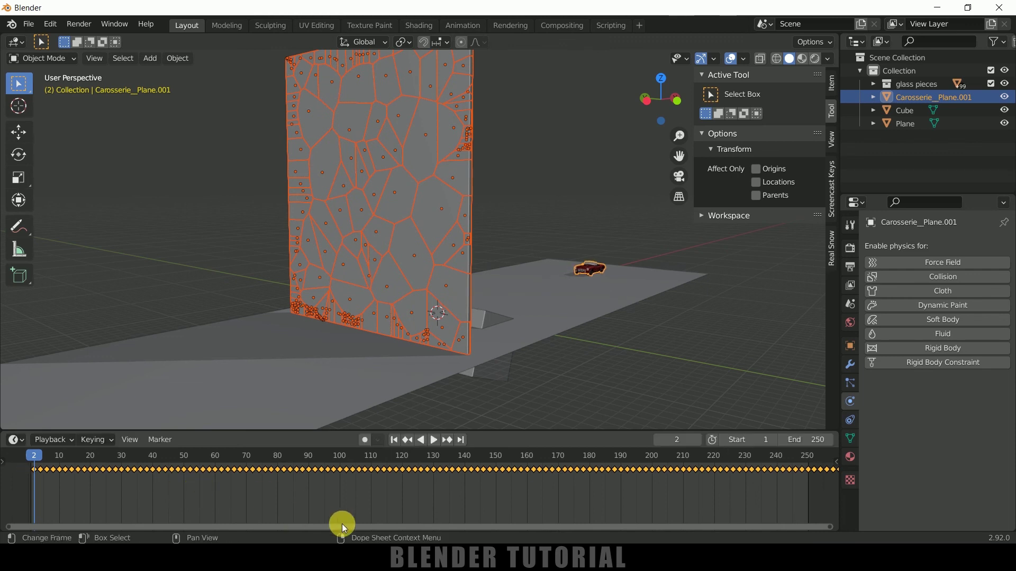
{"action": "left_click", "coordinate": [434, 442]}
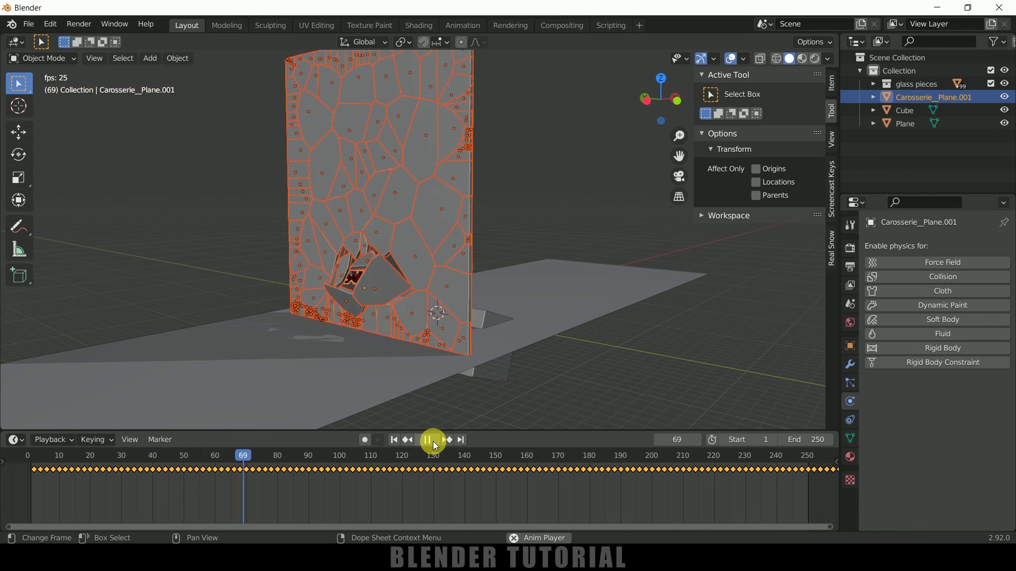
{"action": "left_click", "coordinate": [433, 441]}
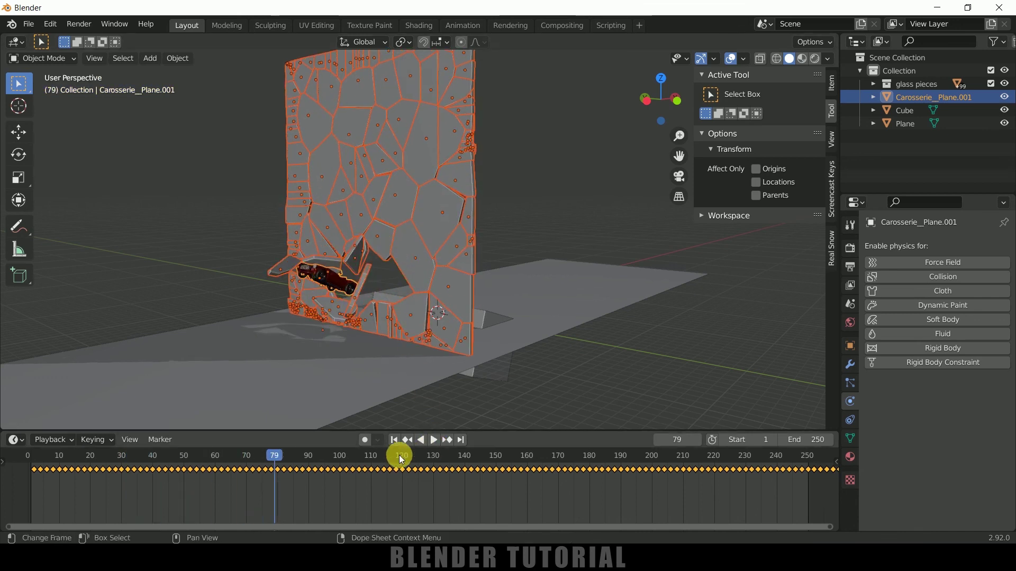
{"action": "left_click", "coordinate": [394, 442]}
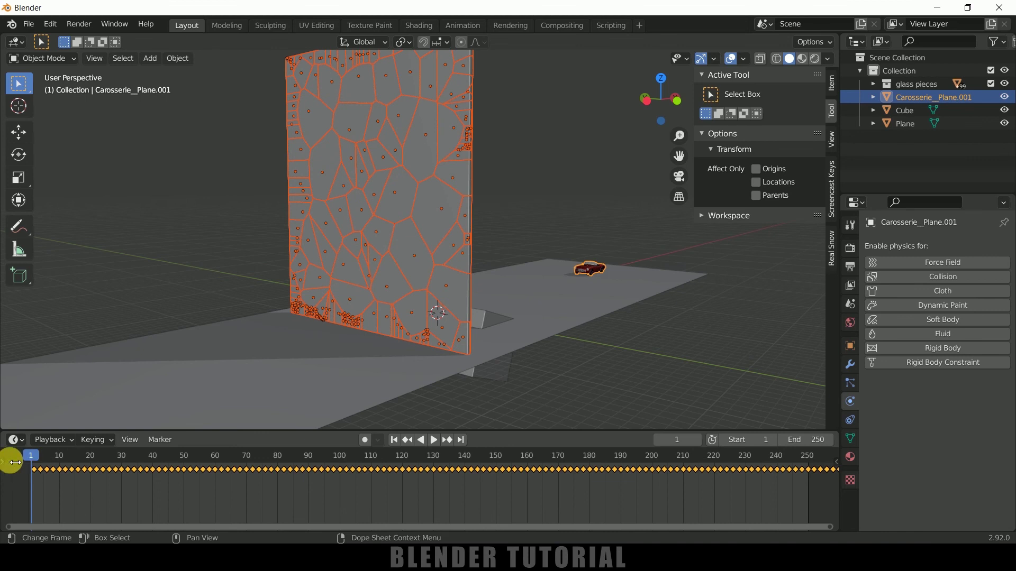
Select the keyframes after frame 63 and shift them 40 frames later.
{"action": "left_click_drag", "start_coordinate": [32, 454], "coordinate": [225, 450]}
{"action": "left_click", "coordinate": [249, 490]}
{"action": "left_click_drag", "start_coordinate": [229, 488], "coordinate": [838, 469]}
{"action": "left_click_drag", "start_coordinate": [281, 469], "coordinate": [410, 477]}
{"action": "key", "text": "space"}
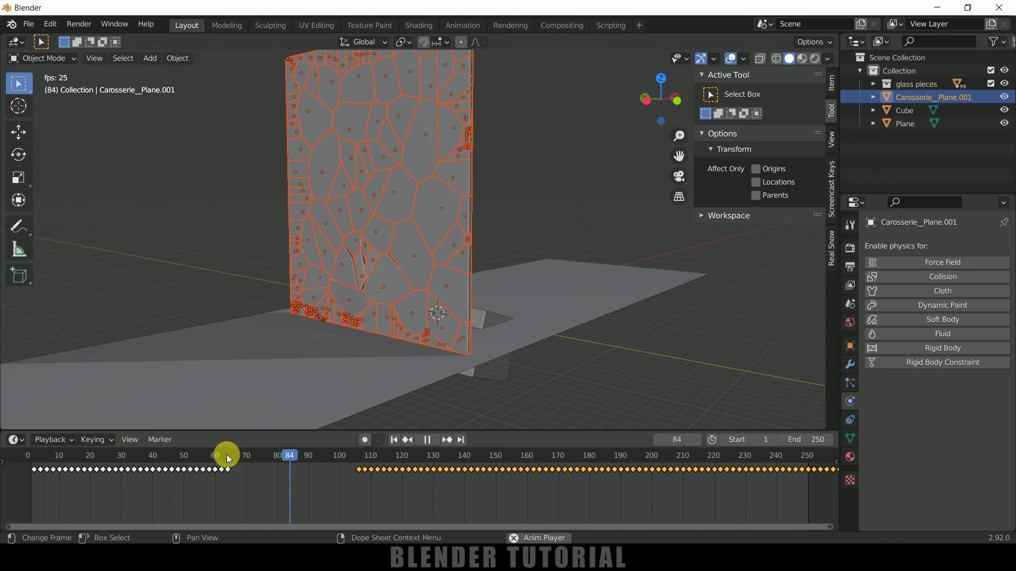
Move the later keyframes back 36 frames and scale their spacing by 3.
{"action": "left_click", "coordinate": [258, 456]}
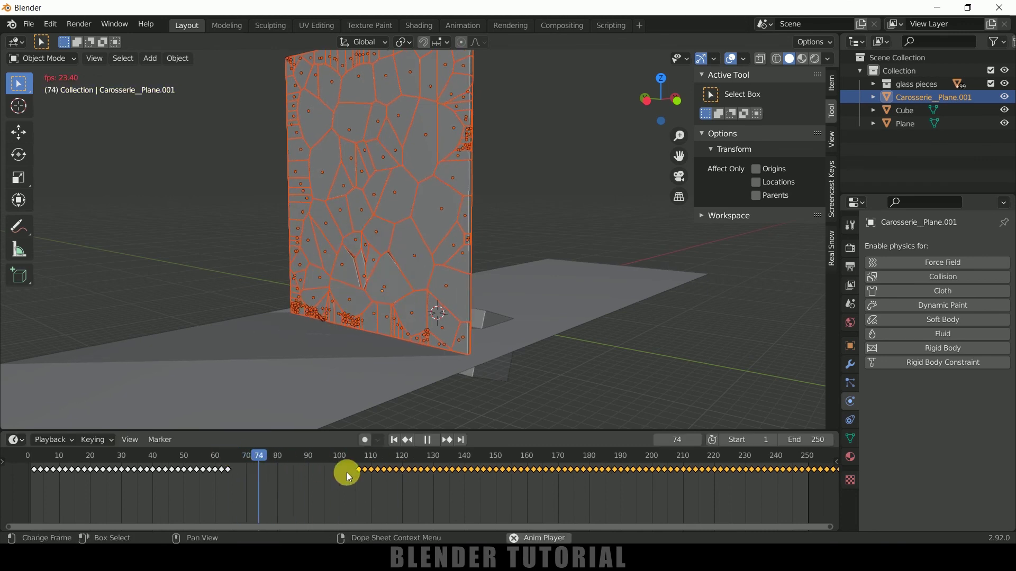
{"action": "key", "text": "space"}
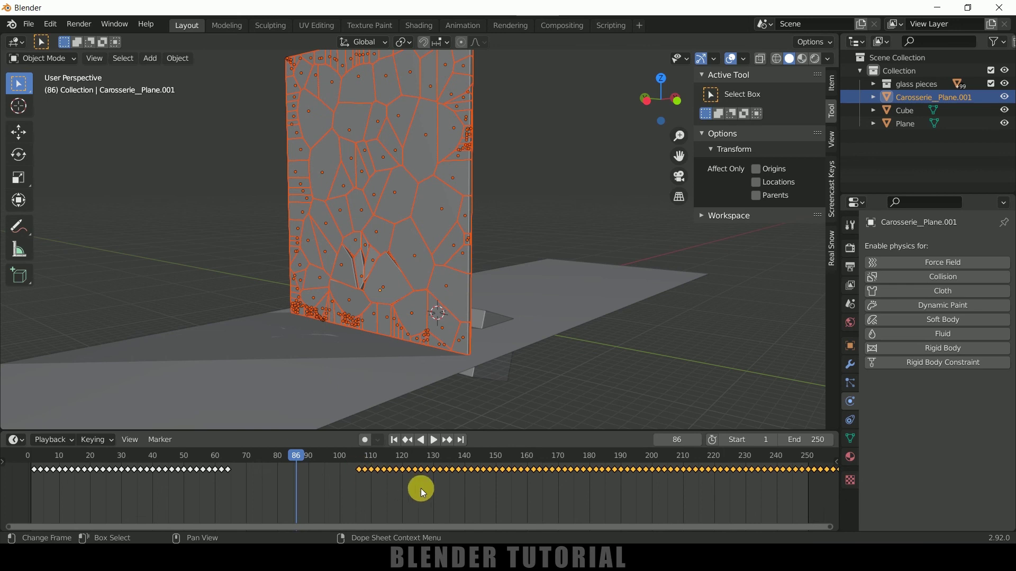
{"action": "key", "text": "g"}
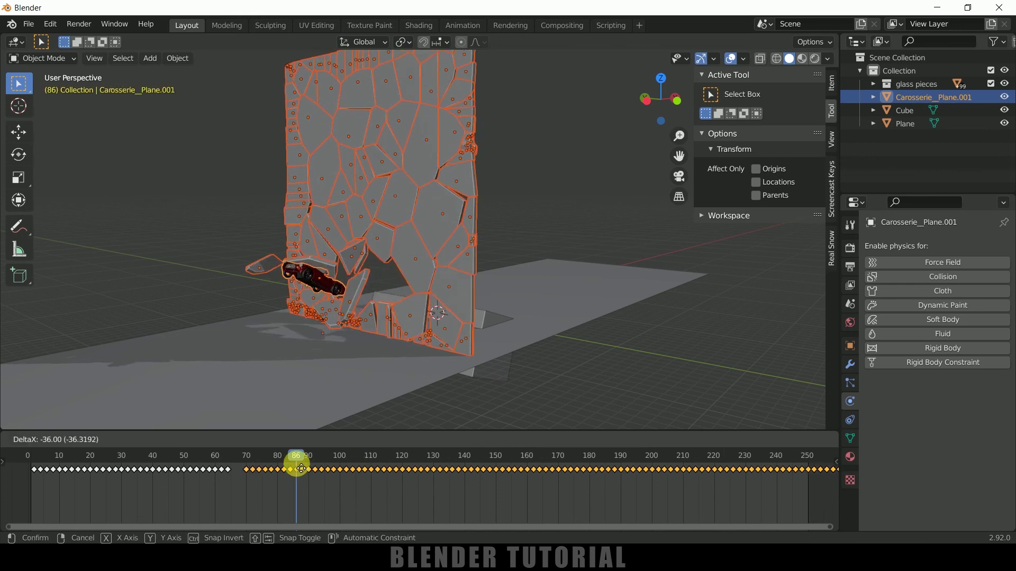
{"action": "left_click", "coordinate": [307, 462]}
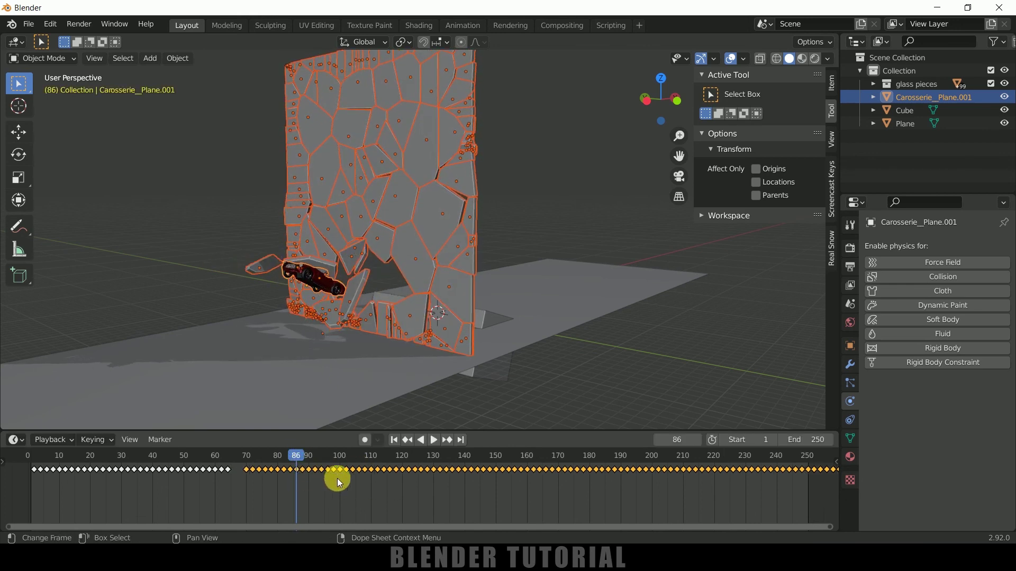
{"action": "key", "text": "s"}
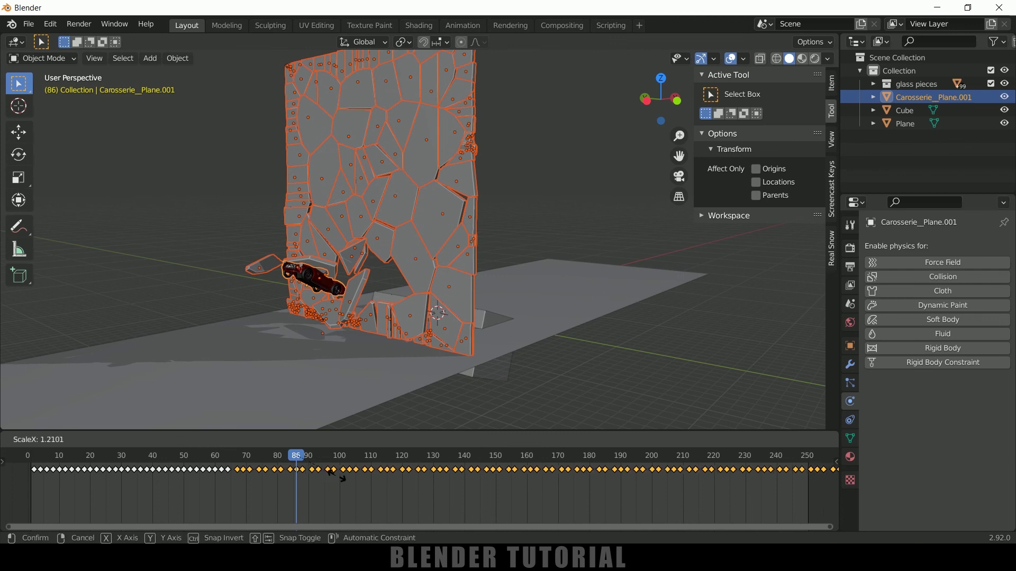
{"action": "key", "text": "3"}
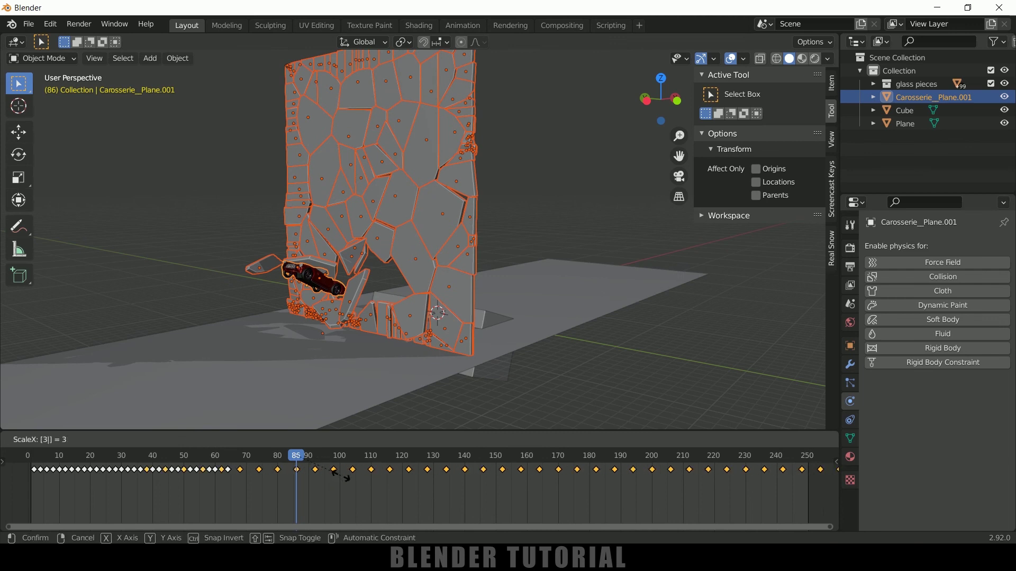
{"action": "key", "text": "Return"}
Reposition the stretched keyframes and replay the slow-motion crash from frame 1.
{"action": "key", "text": "g"}
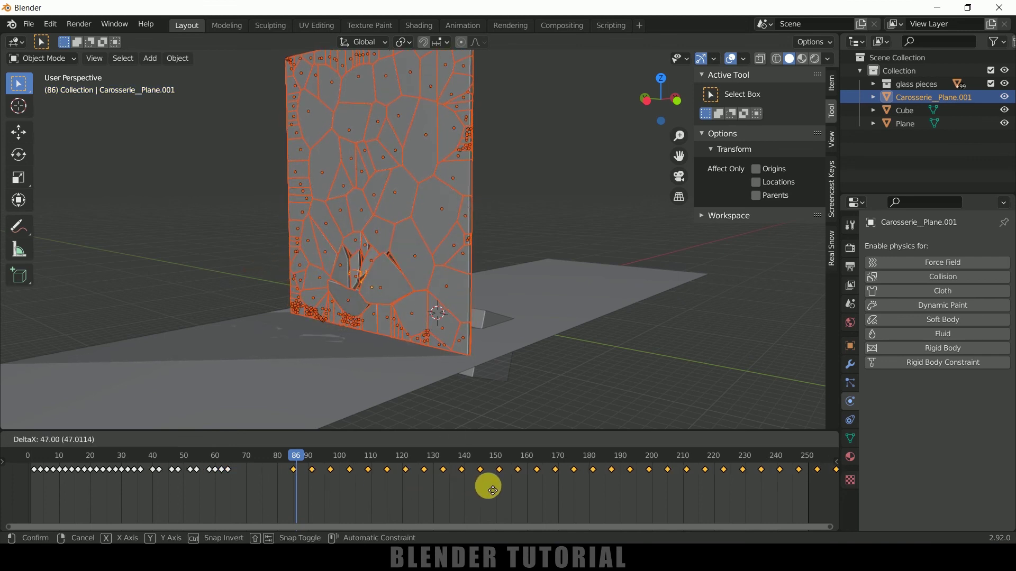
{"action": "left_click", "coordinate": [456, 498]}
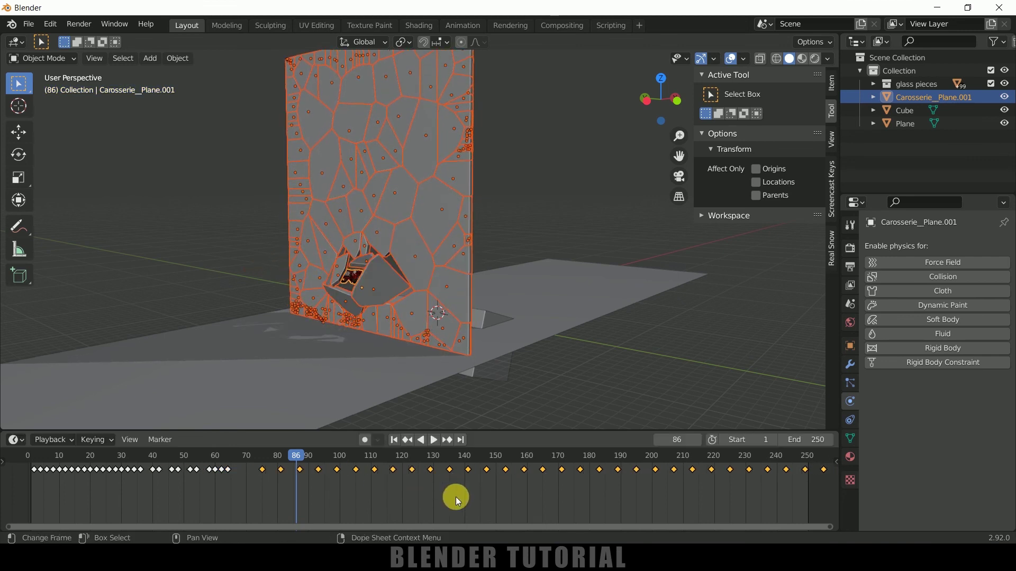
{"action": "left_click", "coordinate": [394, 440]}
{"action": "left_click", "coordinate": [433, 440]}
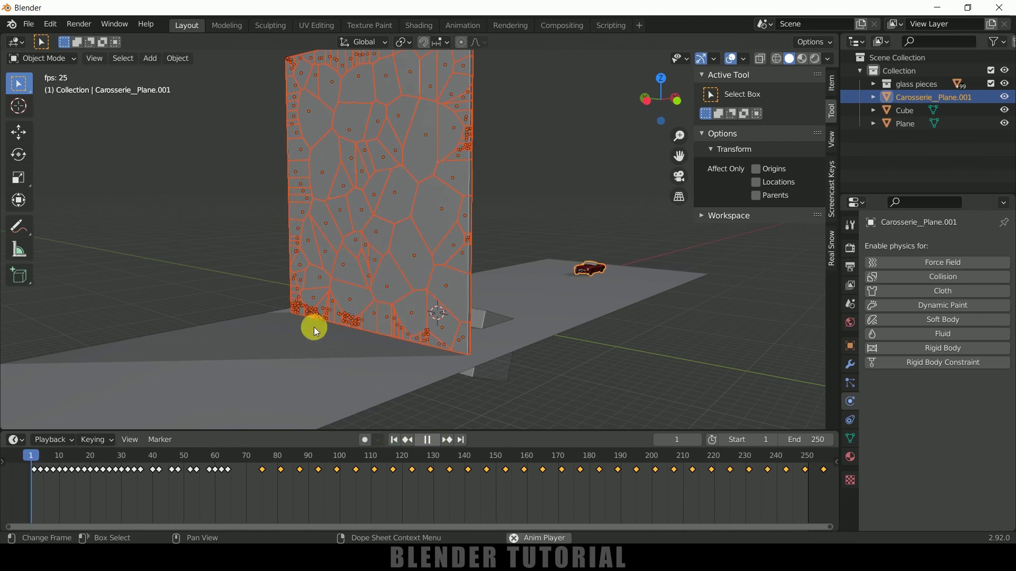
{"action": "left_click", "coordinate": [140, 340]}
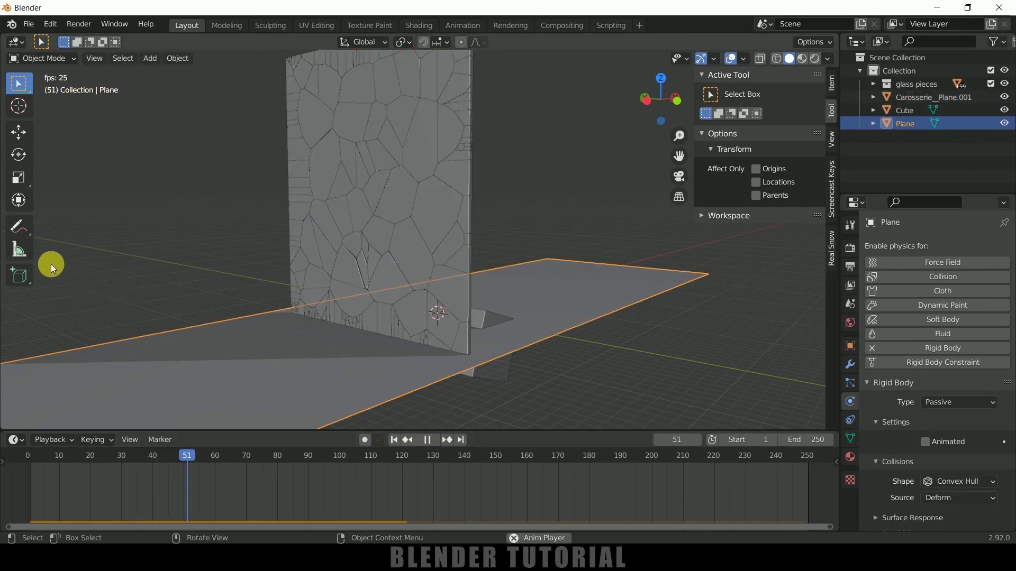